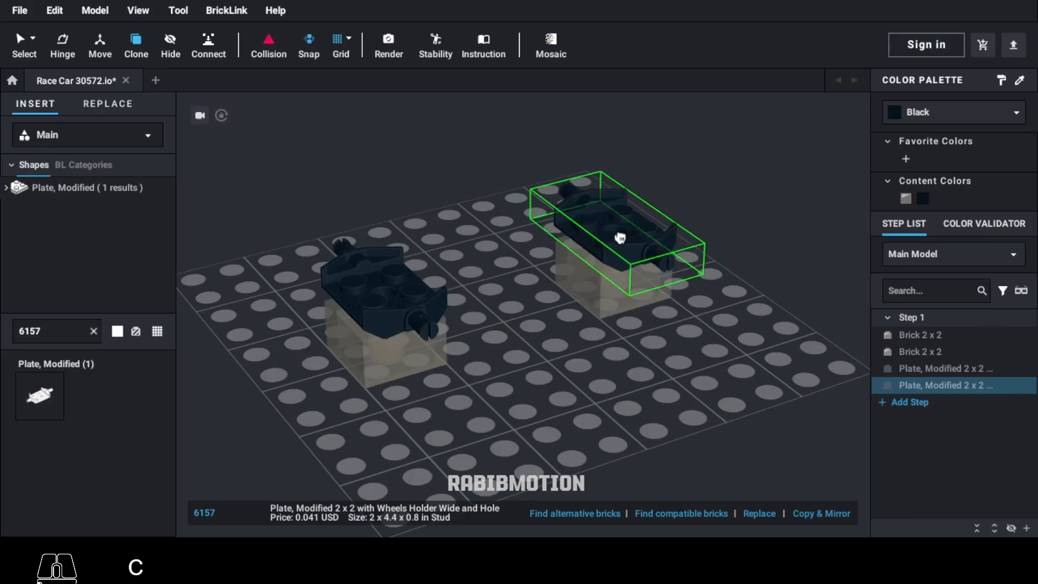
# - Place the copied black 2 x 2 wheels holder plate on top of the second 2 x 2 brick
pyautogui.click(621, 234)
pyautogui.press('Escape')
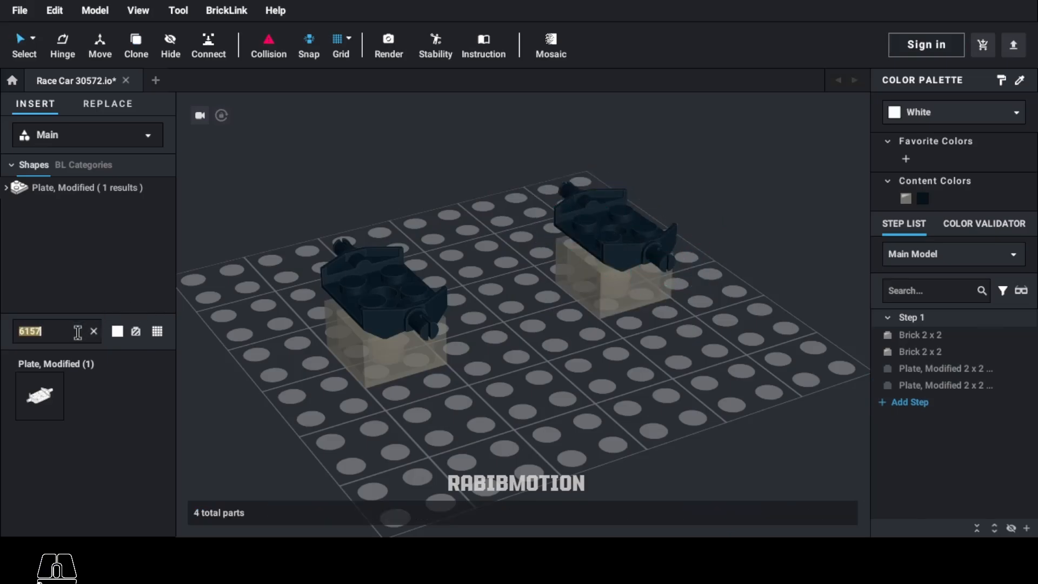
# - Add a Plate 2 x 6 (3795) bridging the two wheels holder plates and color it Dark Bluish Gray
pyautogui.write('3795')
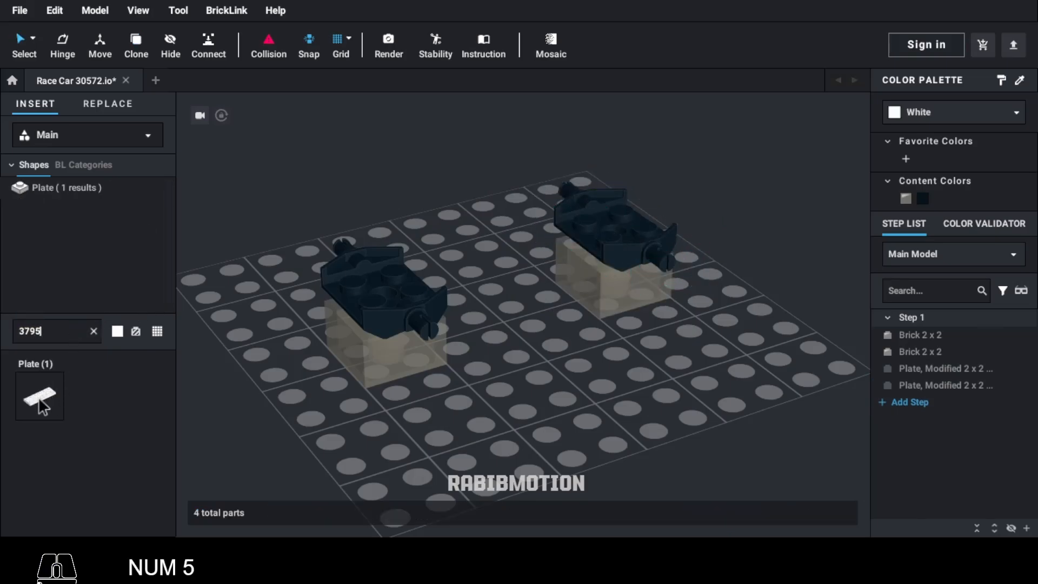
pyautogui.click(38, 397)
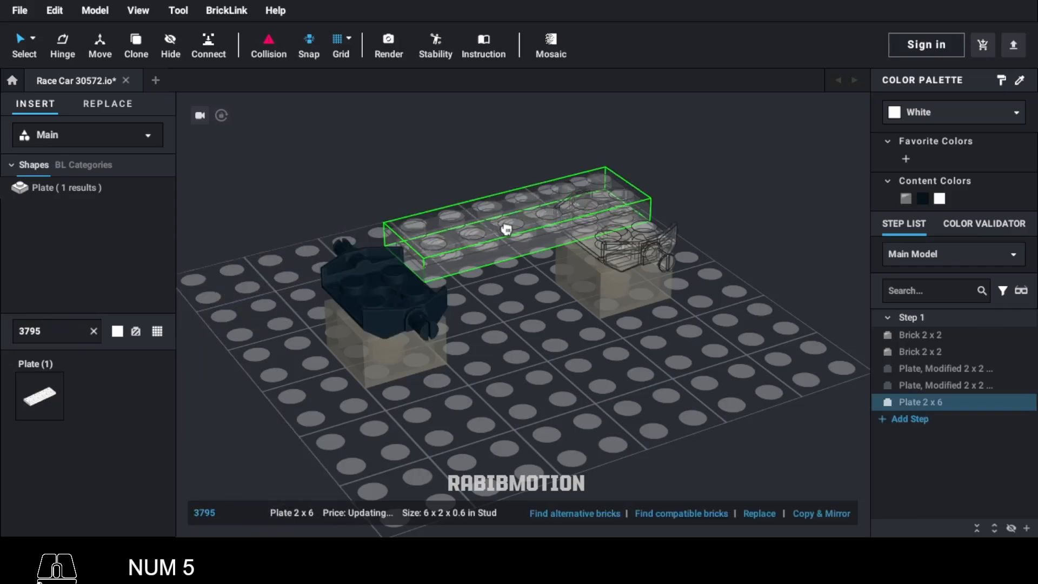
pyautogui.click(495, 243)
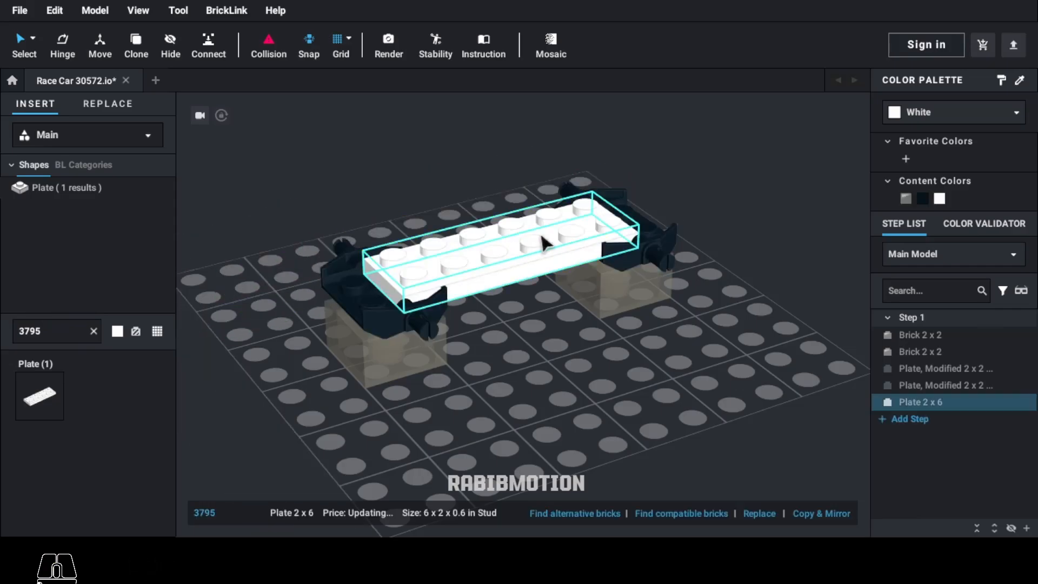
pyautogui.click(929, 113)
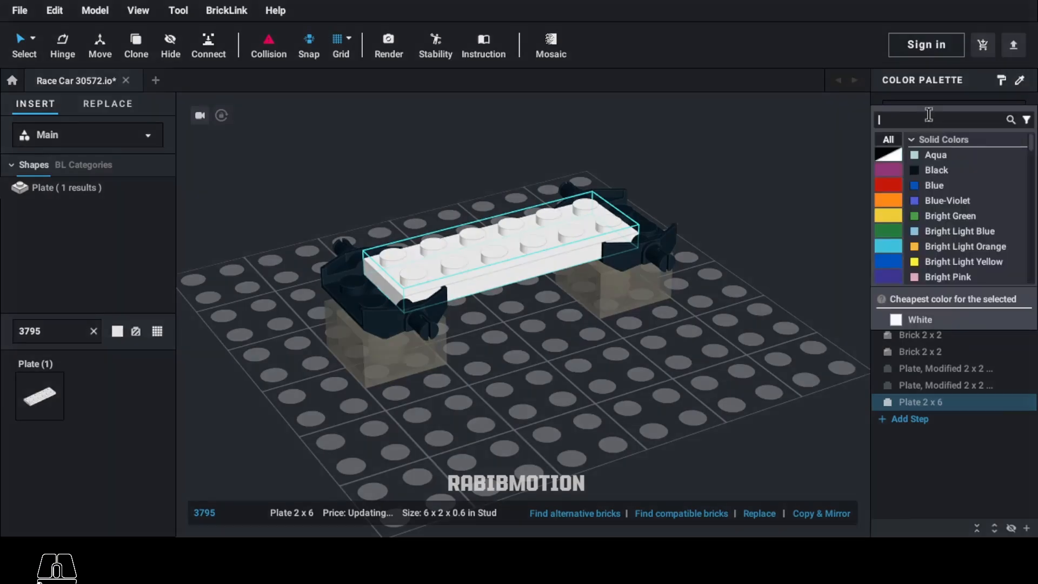
pyautogui.click(891, 156)
pyautogui.click(933, 185)
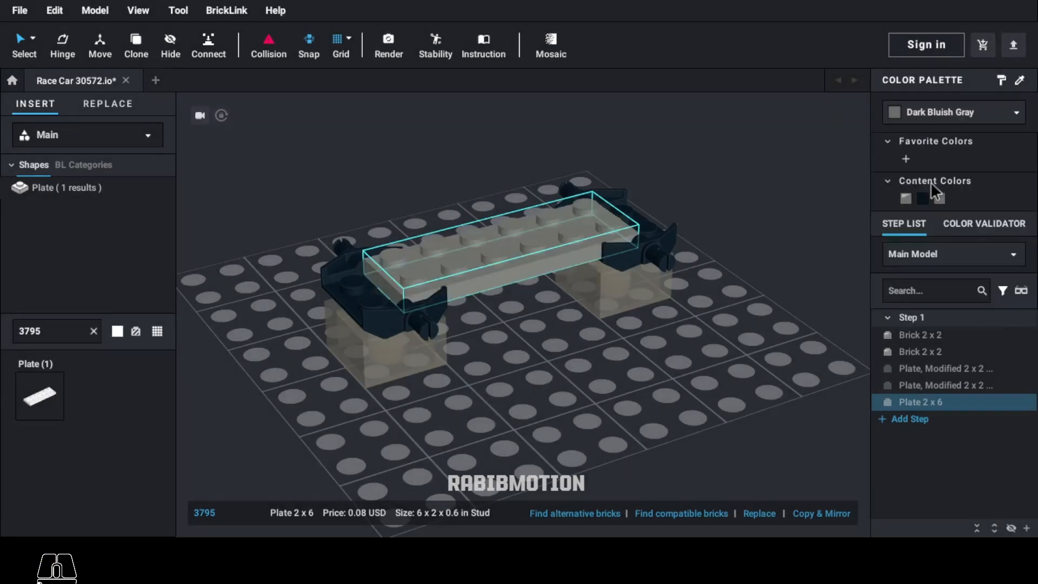
# - Add a Plate 1 x 2 (3023) on the wheels holder at the far end of the 2 x 6 plate, colored Light Bluish Gray
pyautogui.write('3023')
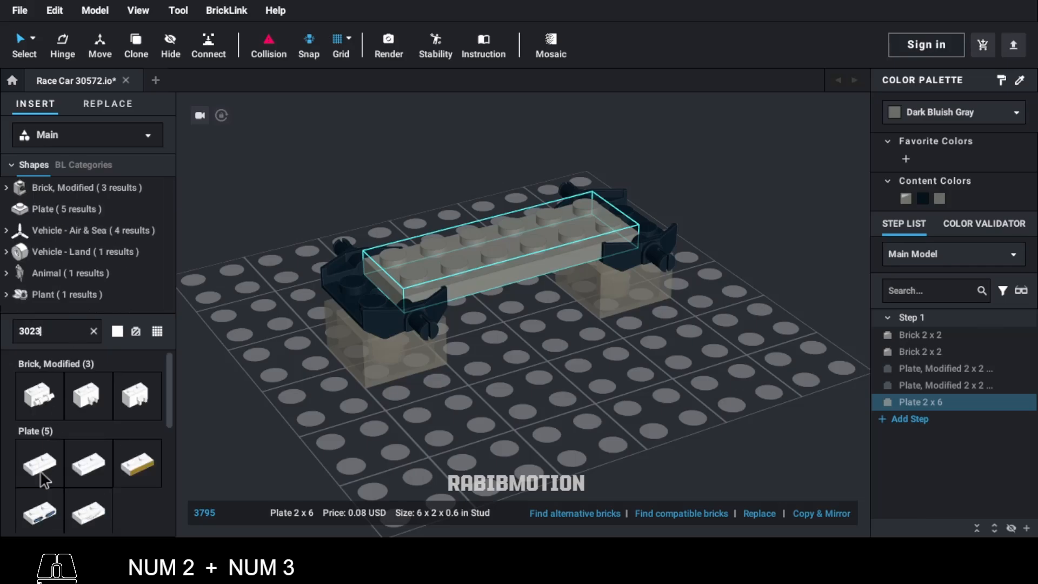
pyautogui.moveTo(43, 479); pyautogui.dragTo(594, 331)
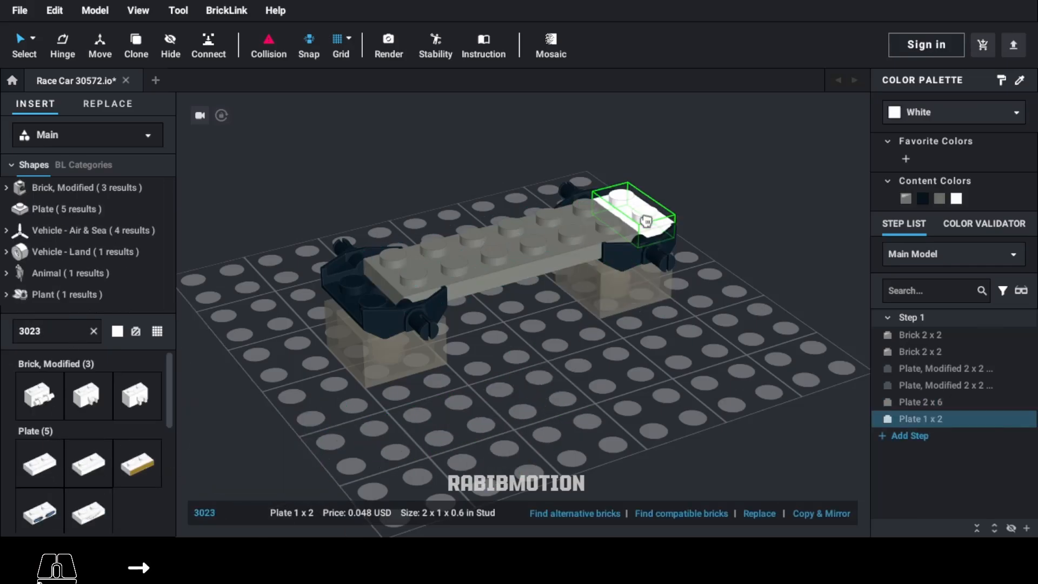
pyautogui.click(644, 215)
pyautogui.click(914, 111)
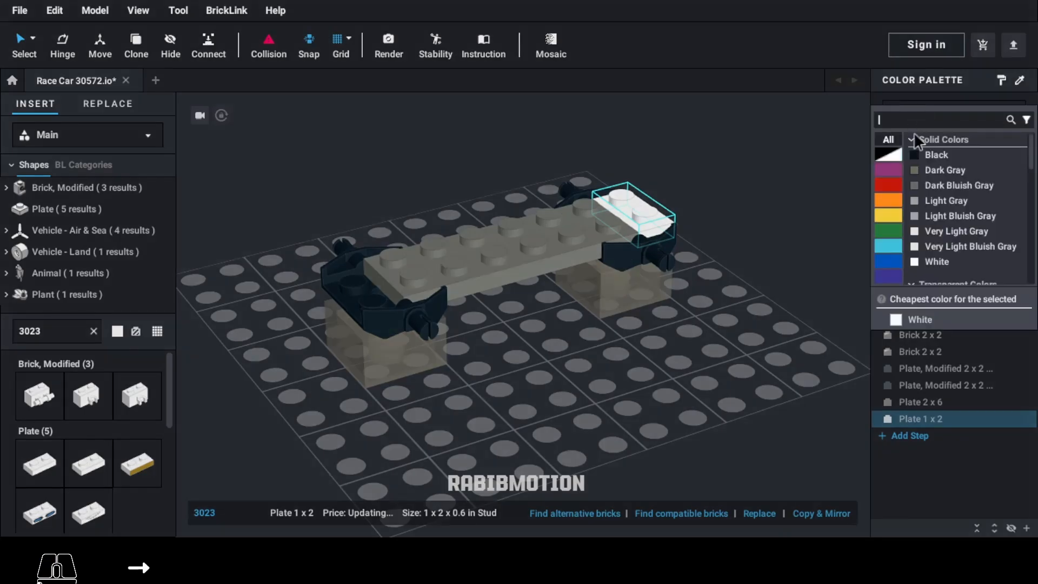
pyautogui.click(921, 213)
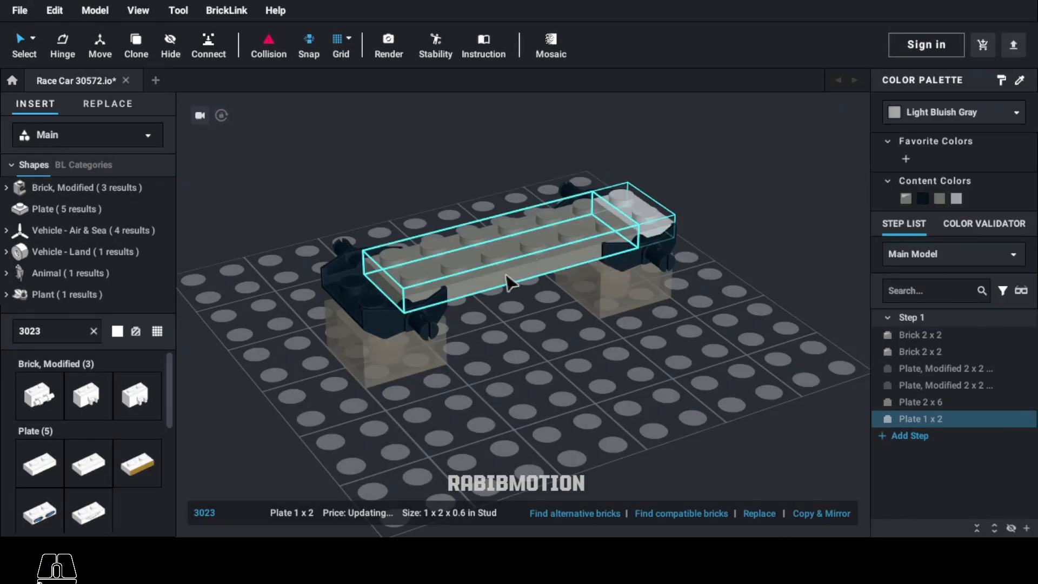
# - Attach a white 2 x 2 x 2/3 modified plate (99206) under the 2 x 6 plate's long edge, side studs facing outward
pyautogui.write('99206')
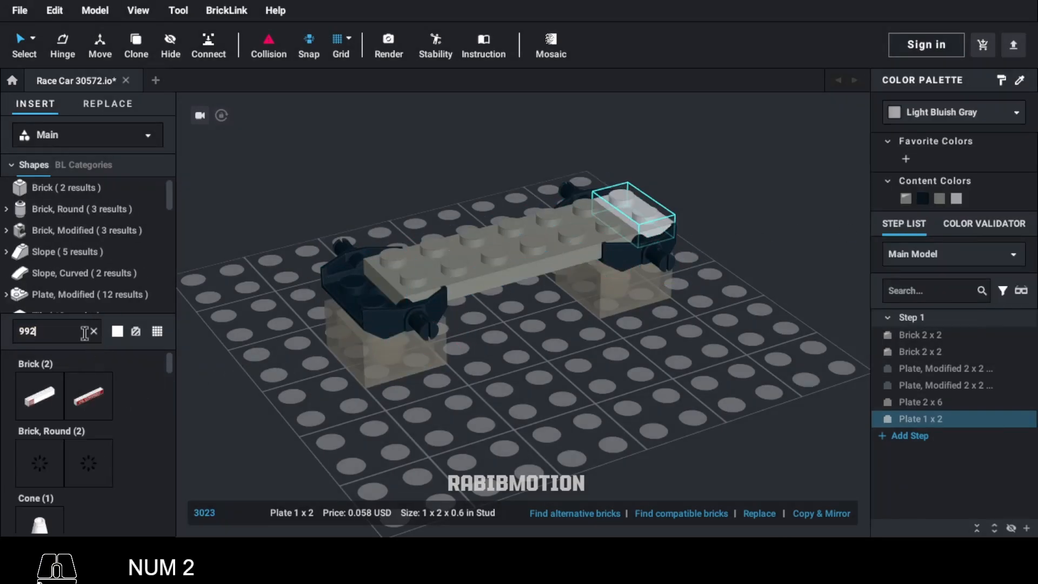
pyautogui.moveTo(55, 384); pyautogui.dragTo(448, 223)
pyautogui.press('Right')
pyautogui.press('Right')
pyautogui.moveTo(448, 222); pyautogui.dragTo(452, 250, button='right')
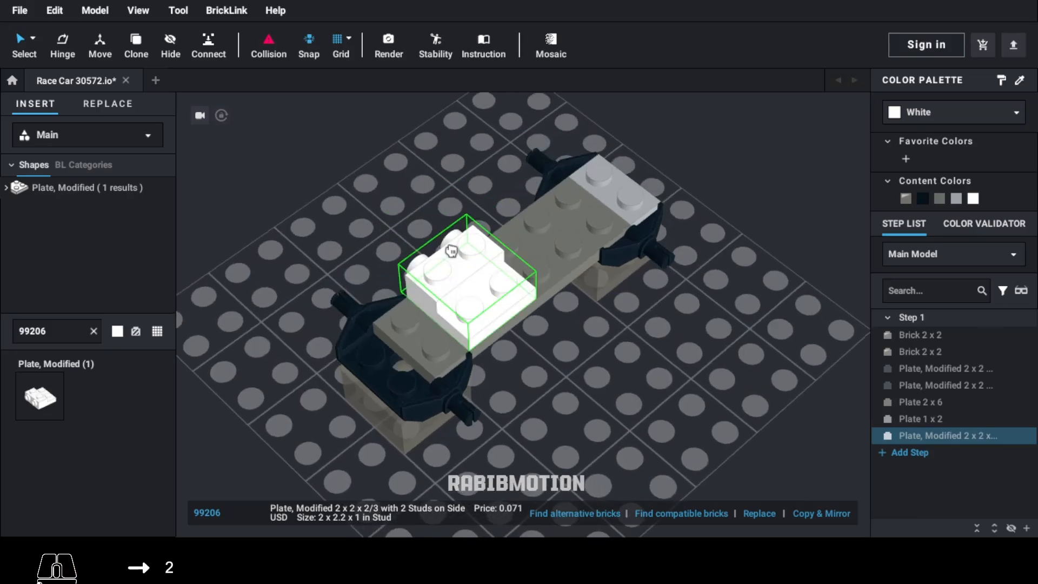
pyautogui.moveTo(451, 250); pyautogui.dragTo(424, 247)
pyautogui.moveTo(457, 276); pyautogui.dragTo(547, 316, button='right')
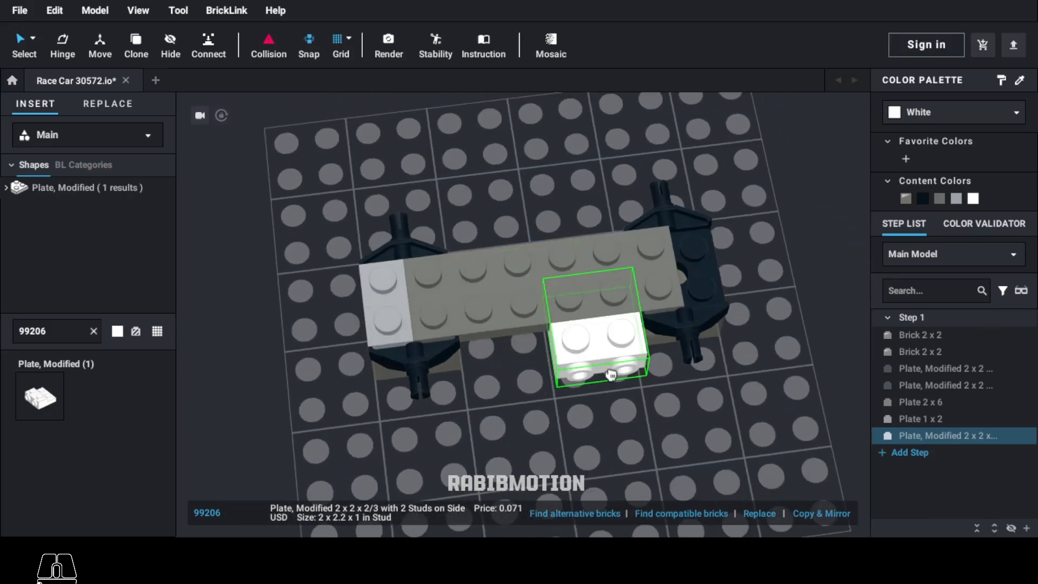
pyautogui.click(611, 375)
# - Copy and mirror the side-stud plate to form an adjacent pair, and mirror that pair to the chassis's opposite side
pyautogui.moveTo(661, 399); pyautogui.dragTo(547, 411, button='right')
pyautogui.click(826, 514)
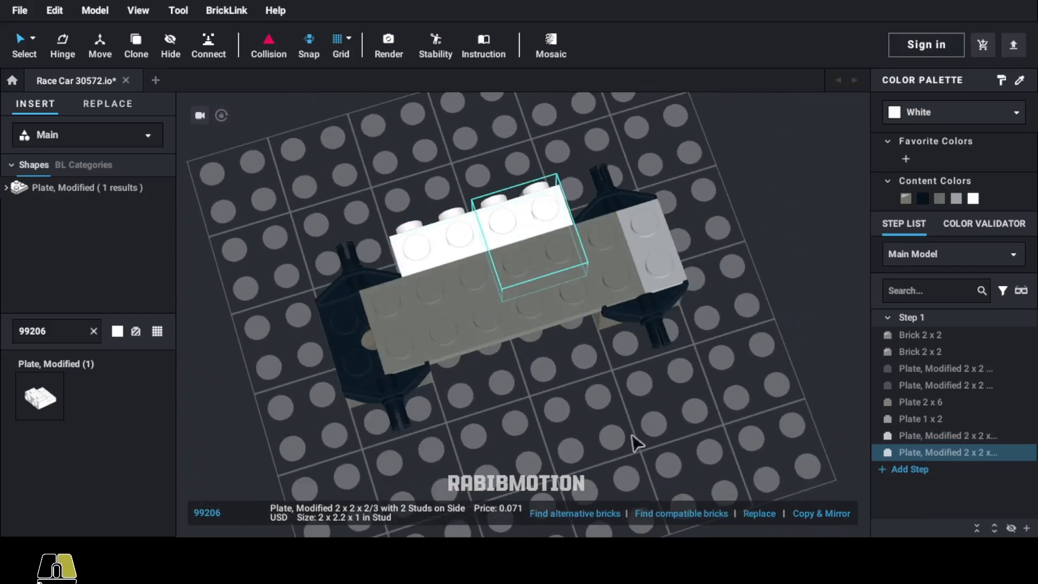
pyautogui.moveTo(637, 440)
pyautogui.mouseDown(button='right')
pyautogui.moveTo(676, 440)
pyautogui.moveTo(655, 433)
pyautogui.mouseUp(button='right')
pyautogui.keyDown('ctrl'); pyautogui.click(440, 320); pyautogui.keyUp('ctrl')
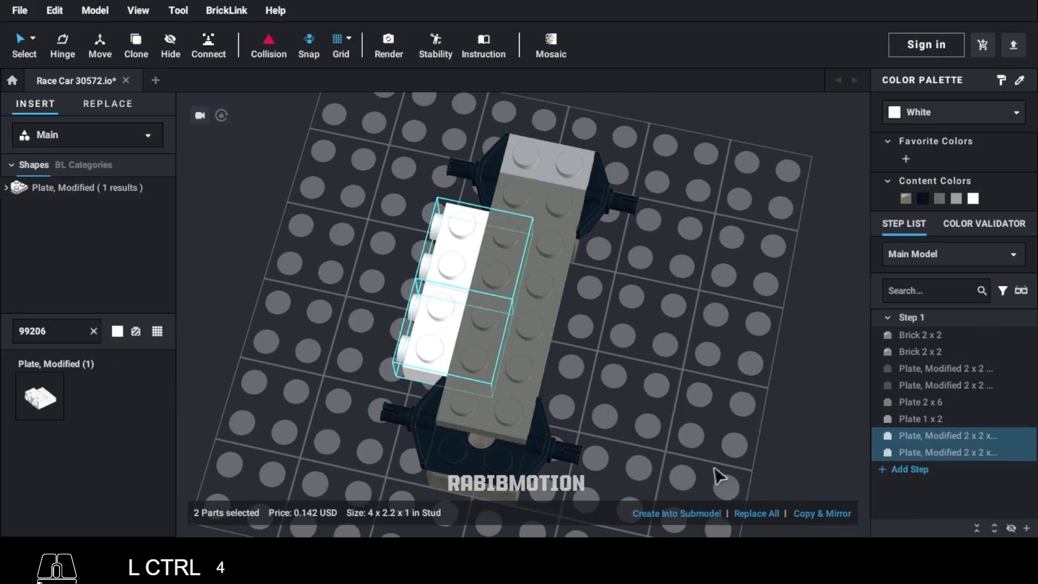
pyautogui.click(827, 514)
pyautogui.moveTo(789, 465); pyautogui.dragTo(759, 439, button='right')
# - Add a 1 x 2 - 1 x 4 bracket (2436b) on the light gray 1 x 2 plate, facing outward, and color it Red
pyautogui.hotkey('ctrl', 'a')
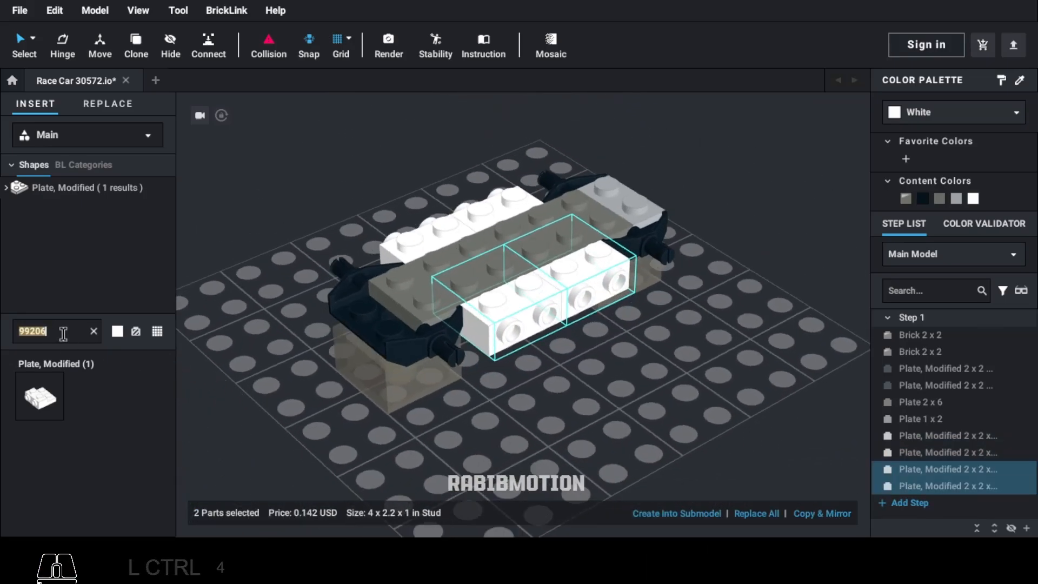
pyautogui.write('2436b')
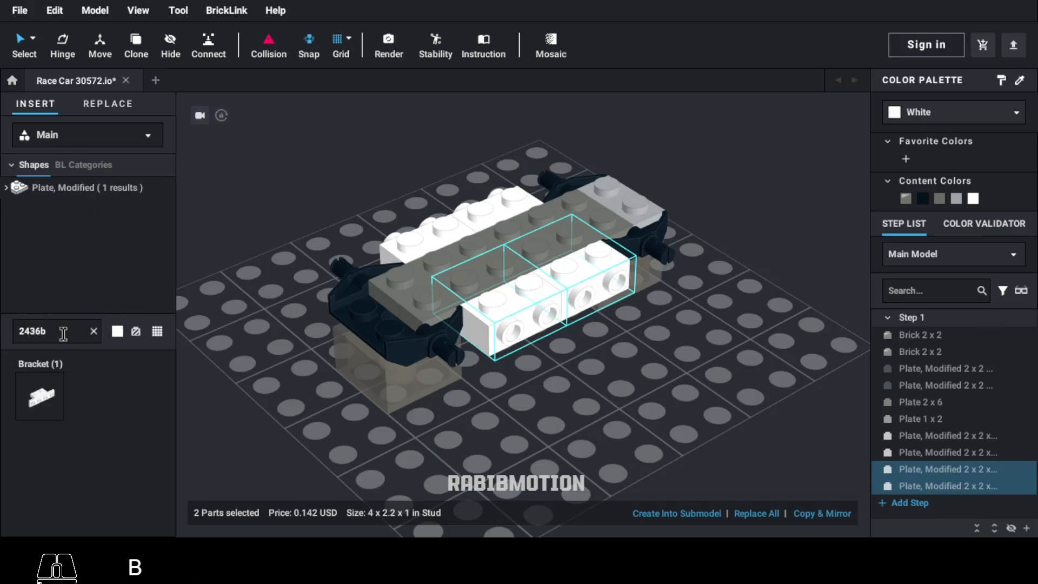
pyautogui.moveTo(43, 399); pyautogui.dragTo(630, 189)
pyautogui.press('Left')
pyautogui.click(949, 121)
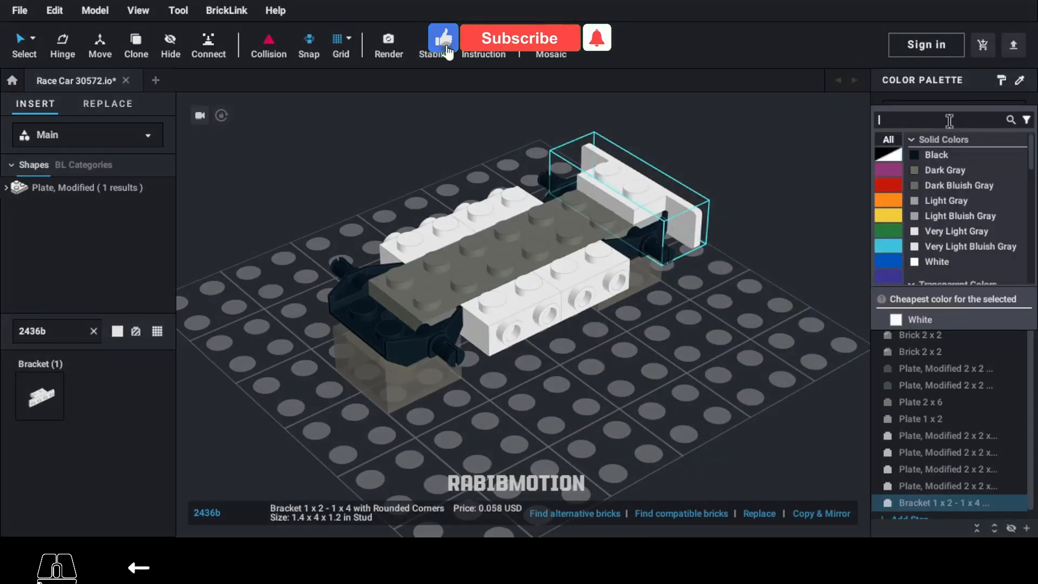
pyautogui.write('red')
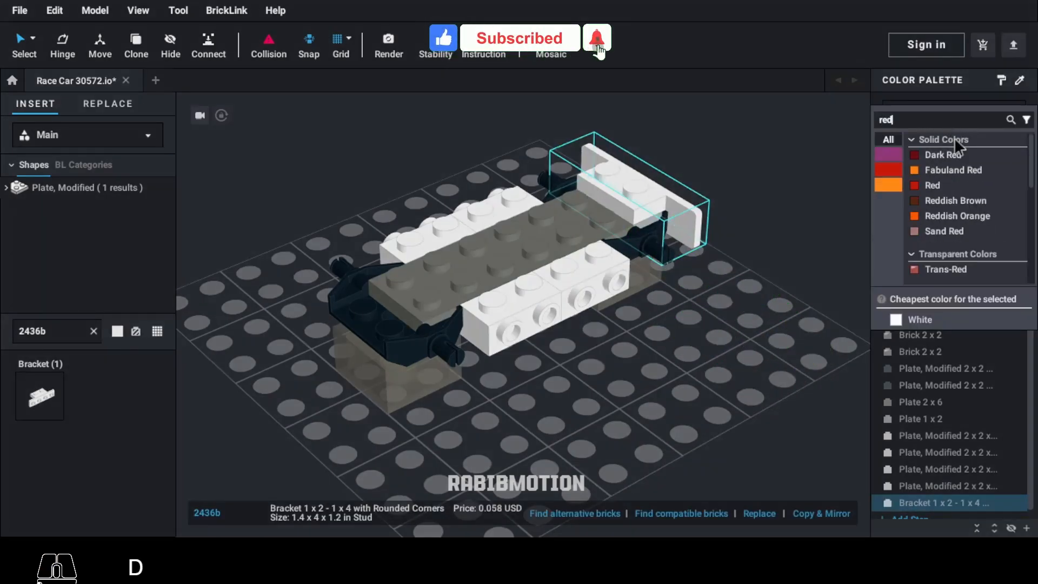
pyautogui.click(931, 186)
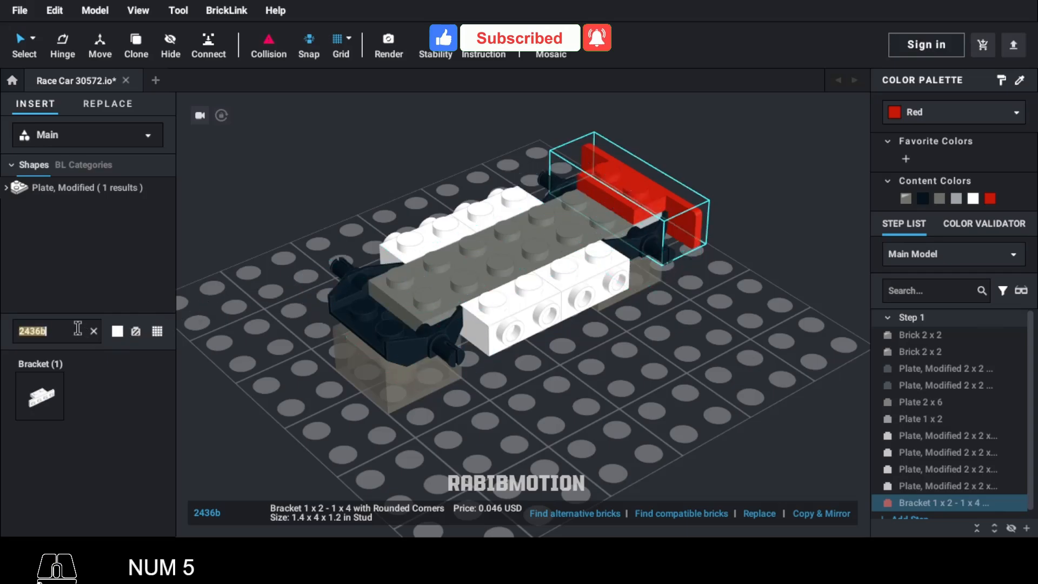
# - Add a Slope 30 1 x 1 x 2/3 (54200) on one outer stud of the red bracket and color it Red
pyautogui.write('54200')
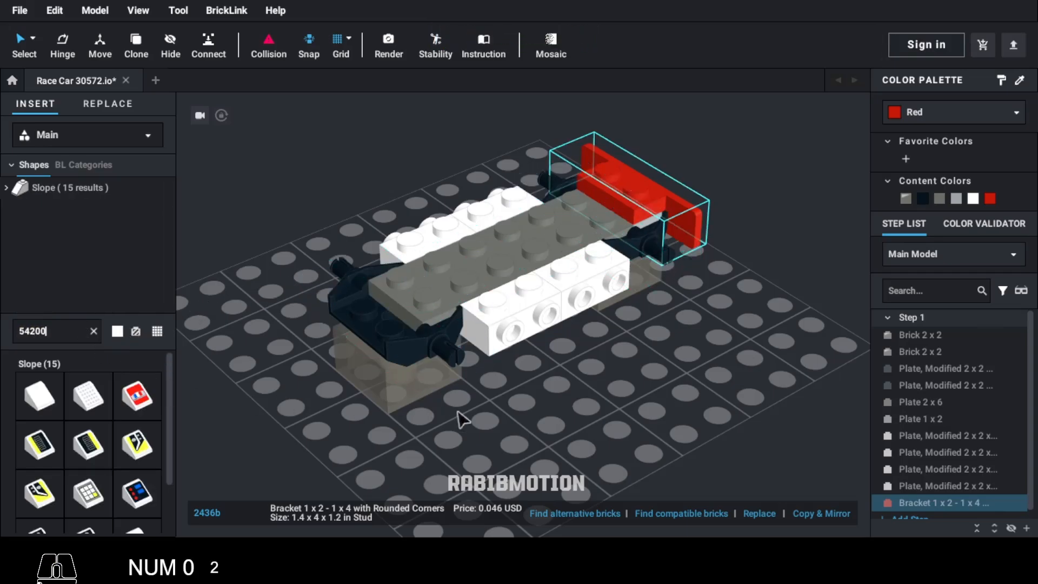
pyautogui.moveTo(464, 419)
pyautogui.mouseDown(button='right')
pyautogui.moveTo(528, 421)
pyautogui.moveTo(448, 413)
pyautogui.mouseUp(button='right')
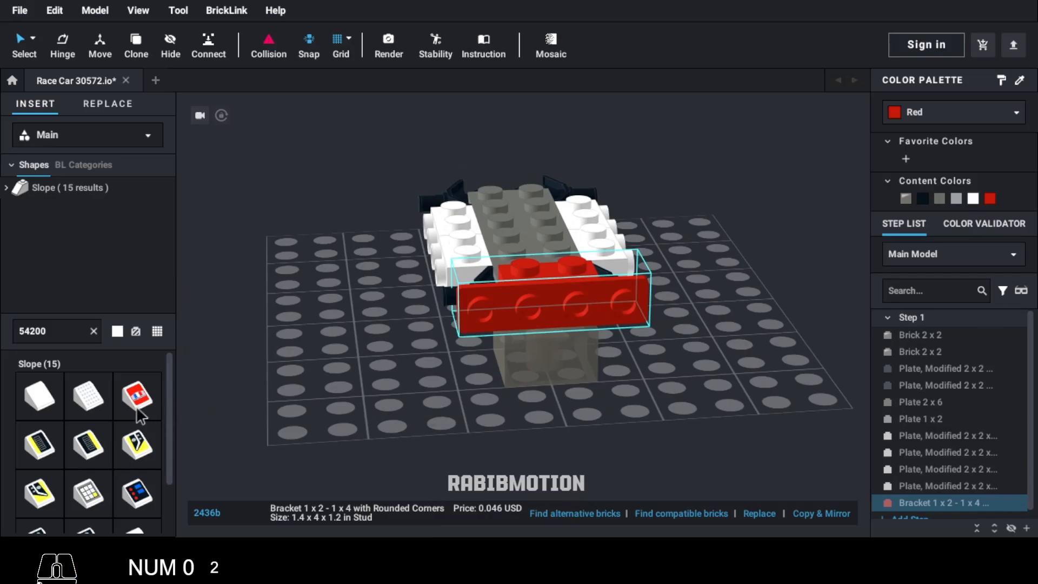
pyautogui.click(36, 392)
pyautogui.press('Left')
pyautogui.press('Down')
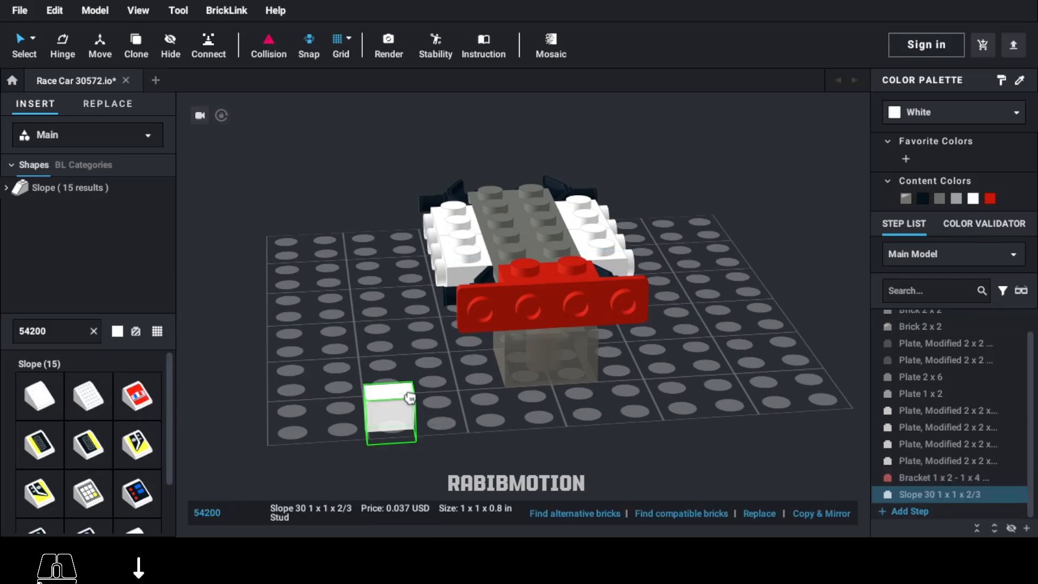
pyautogui.click(490, 316)
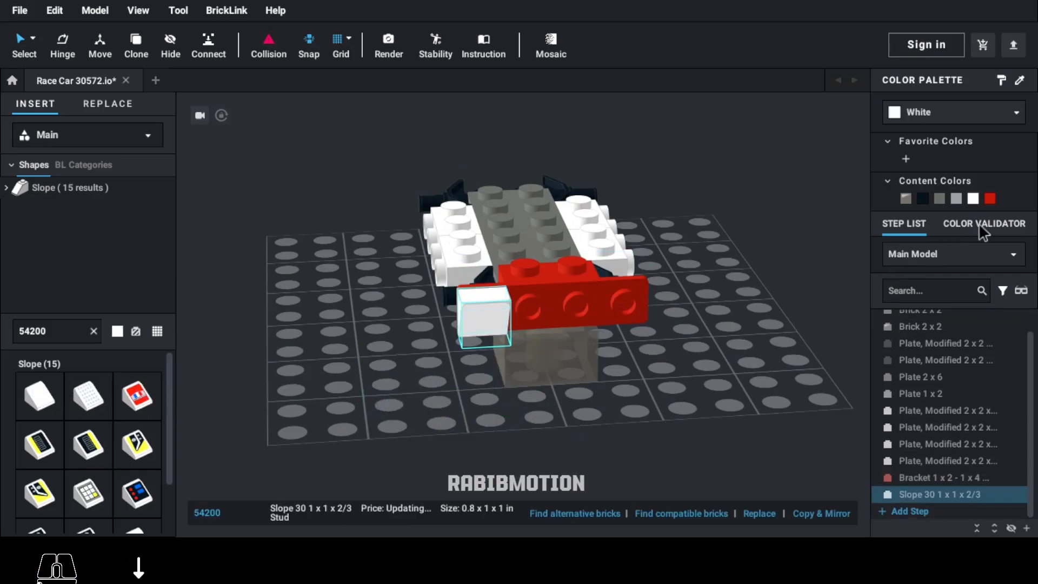
pyautogui.click(990, 199)
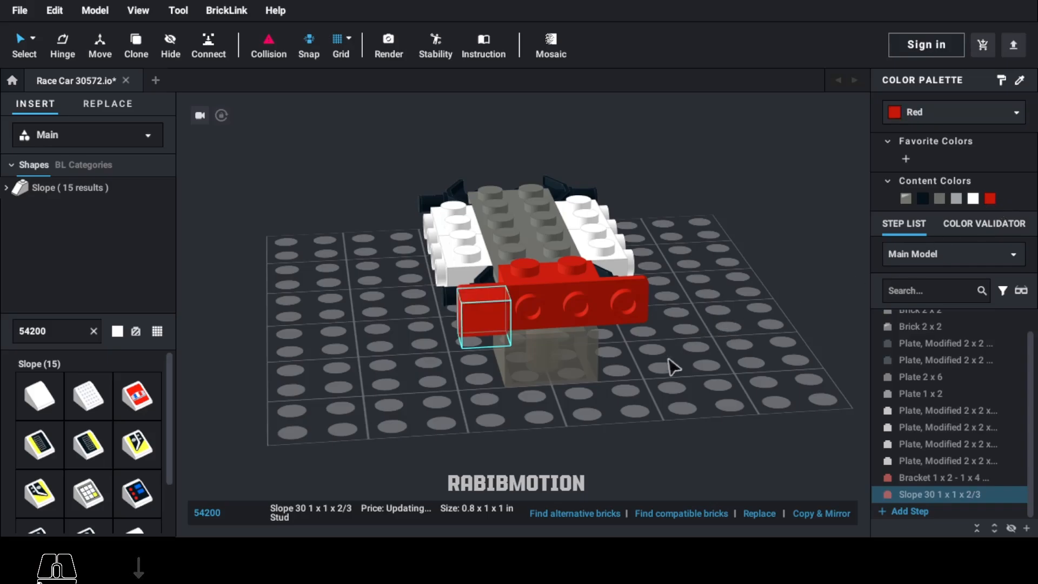
# - Clone the red 1 x 1 slope onto the outer stud at the bracket's opposite end
pyautogui.press('c')
pyautogui.click(649, 311)
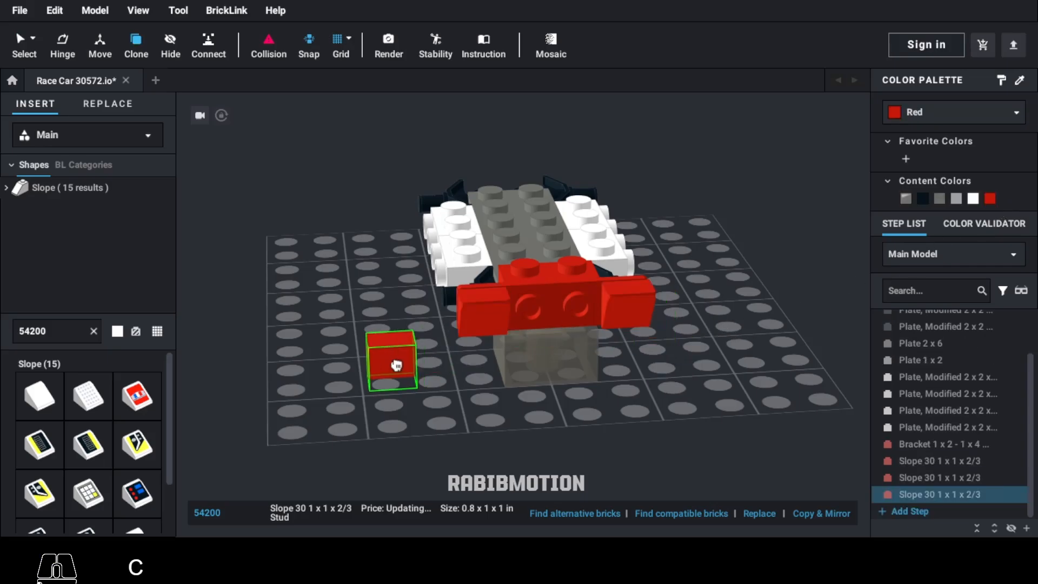
pyautogui.press('Escape')
# - Put a black 1 x 1 round tile with bar and pin holder (20482) on each of the bracket's two inner studs
pyautogui.write('20482')
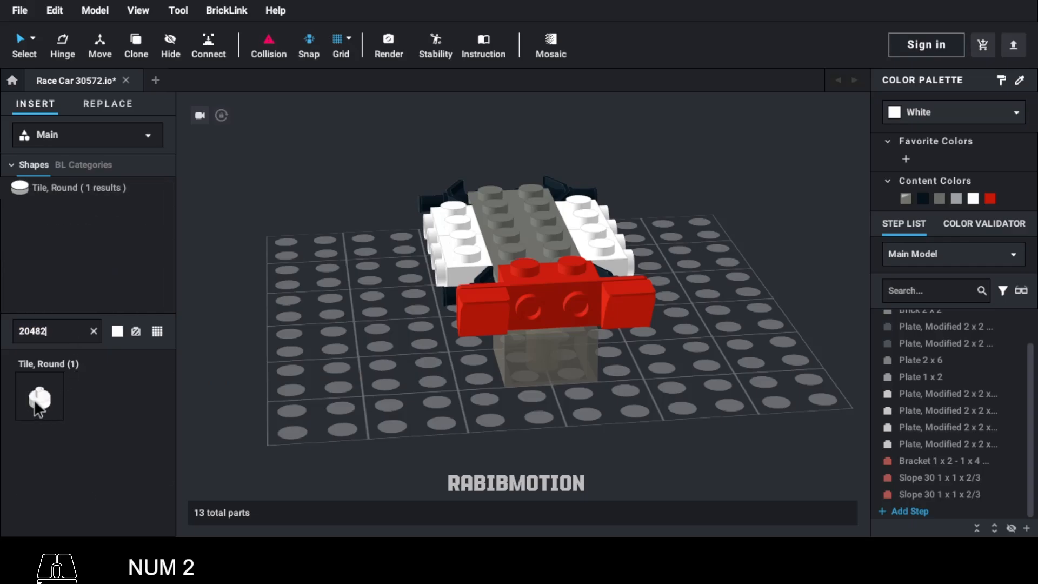
pyautogui.moveTo(38, 408); pyautogui.dragTo(533, 313)
pyautogui.press('Down')
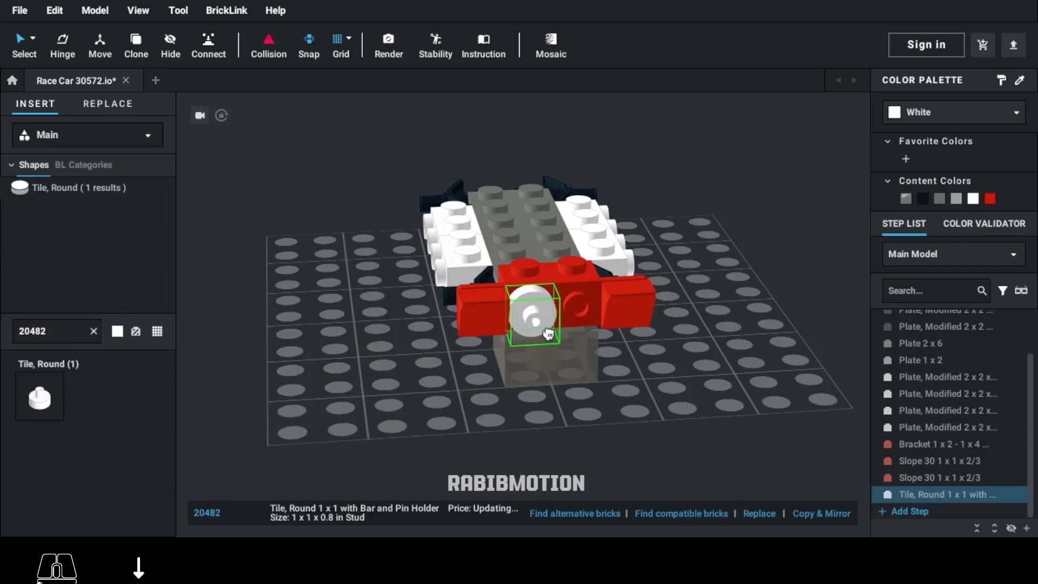
pyautogui.click(923, 198)
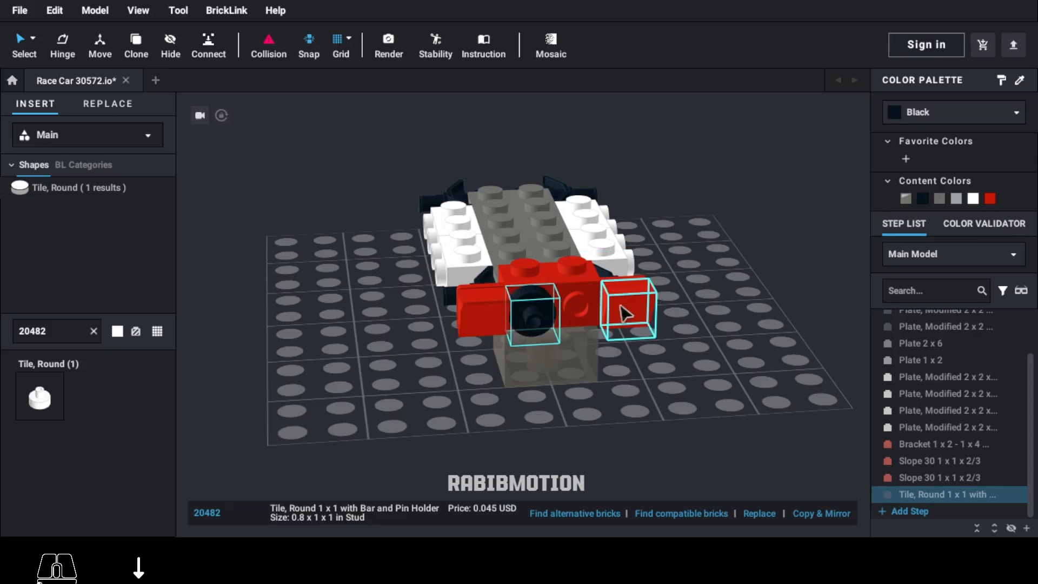
pyautogui.press('c')
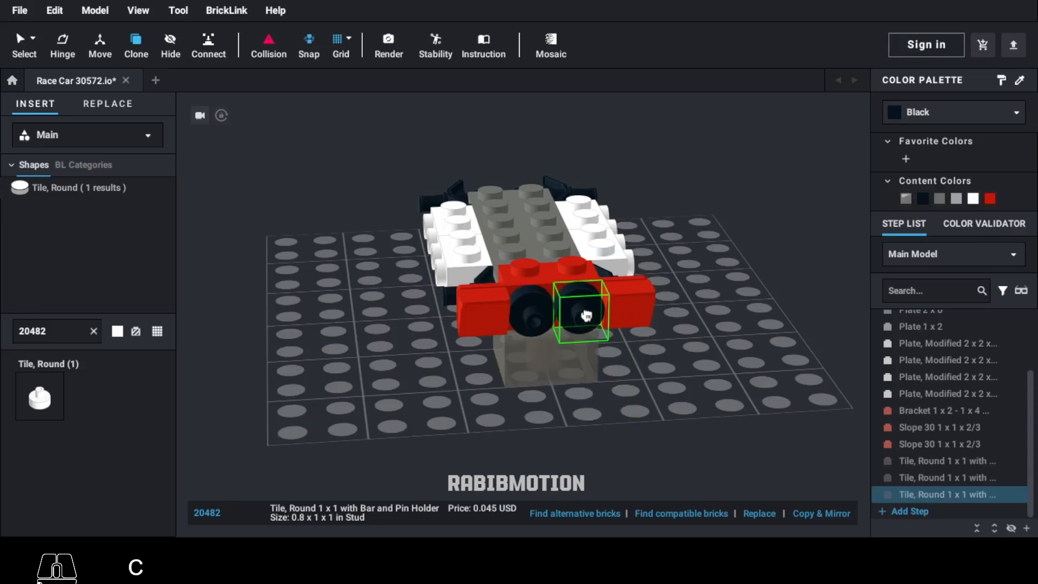
pyautogui.press('Escape')
# - Cover the gray 2 x 6 plate with two black 2 x 3 plates (3021), placed end to end
pyautogui.write('3021')
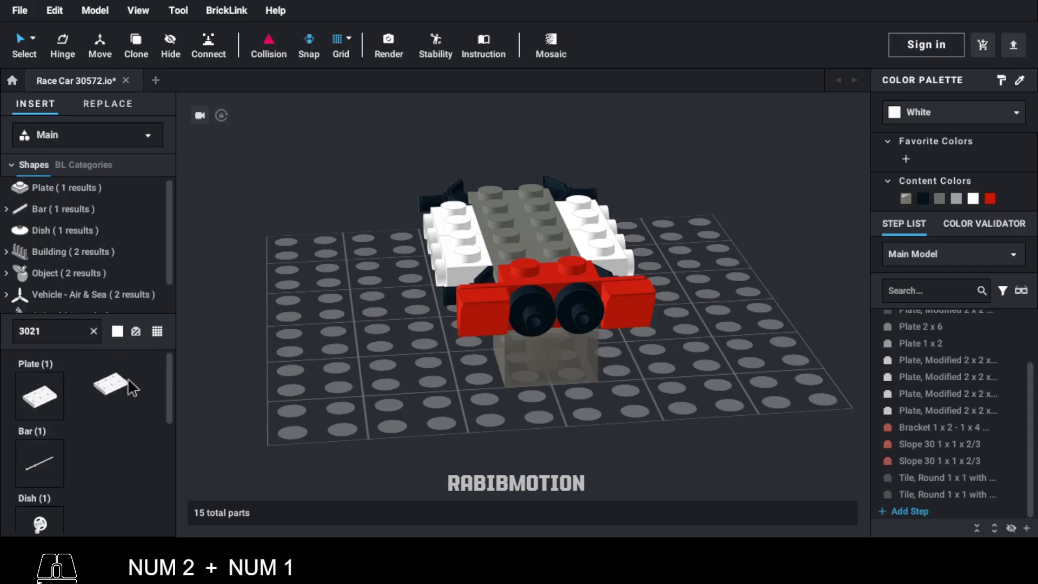
pyautogui.moveTo(127, 378); pyautogui.dragTo(584, 246)
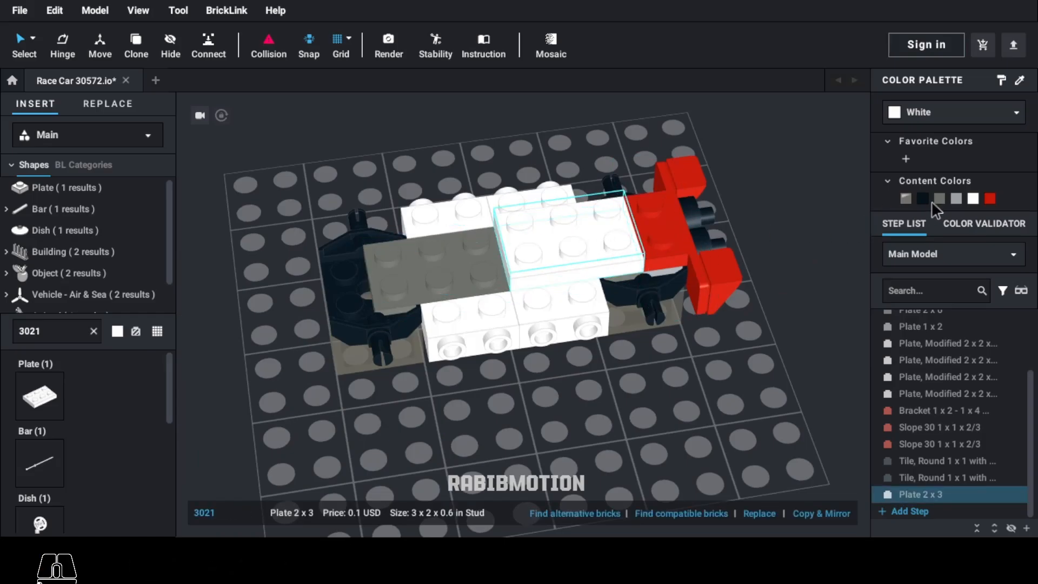
pyautogui.click(926, 199)
pyautogui.press('c')
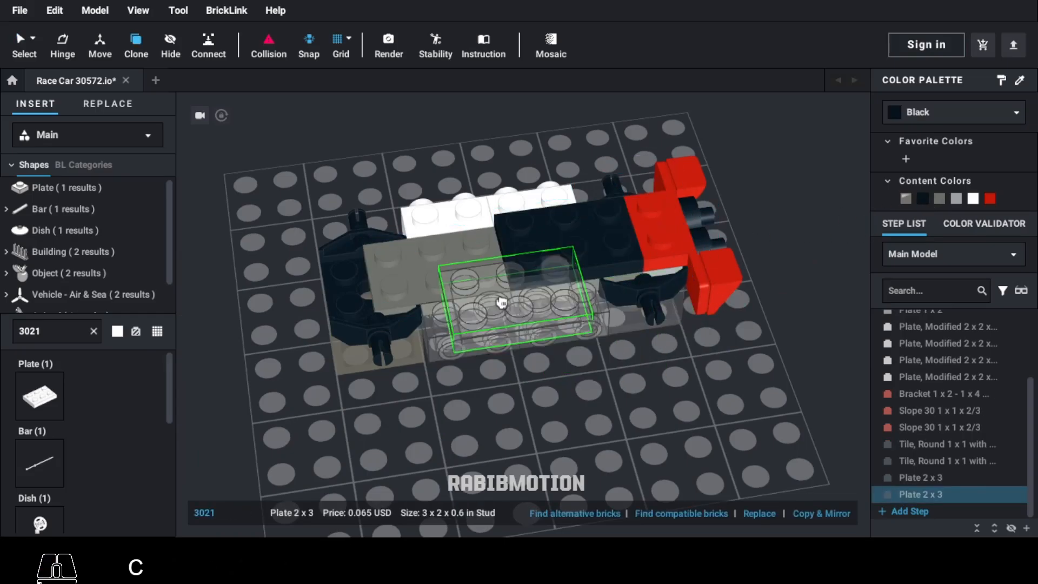
pyautogui.click(427, 256)
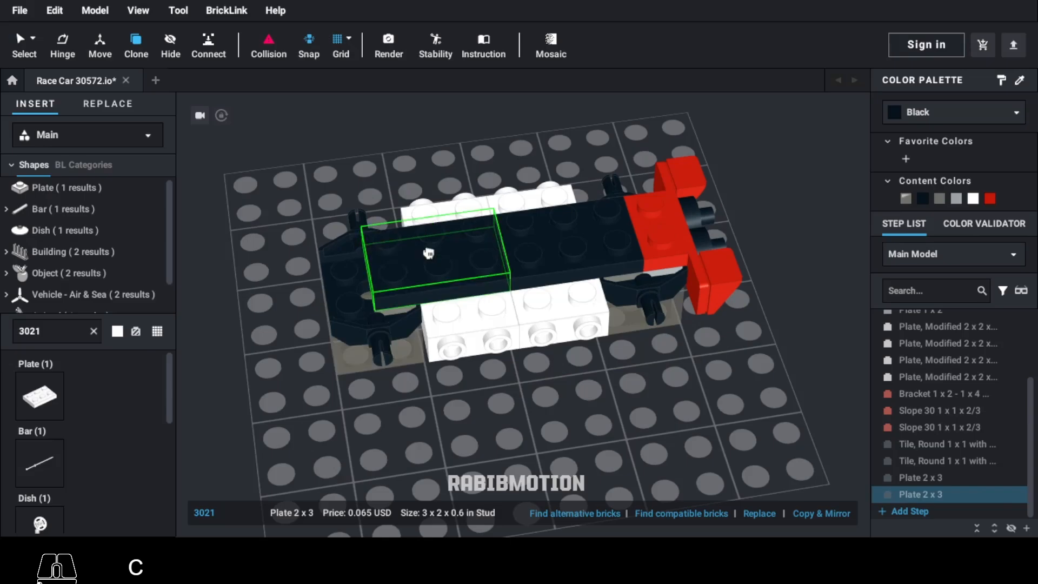
pyautogui.press('Escape')
# - Add a Plate, Modified 1 x 4 with 2 Studs (92593) along one row of white side-stud plates and color it Dark Azure
pyautogui.moveTo(227, 360); pyautogui.dragTo(201, 340, button='right')
pyautogui.write('92593')
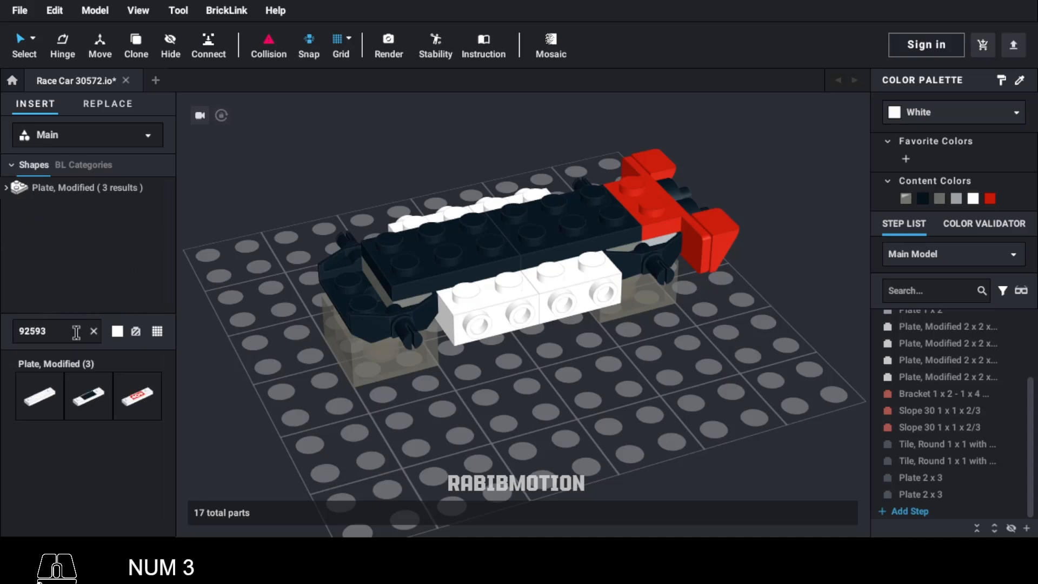
pyautogui.click(57, 388)
pyautogui.moveTo(463, 184); pyautogui.dragTo(468, 198, button='right')
pyautogui.click(468, 198)
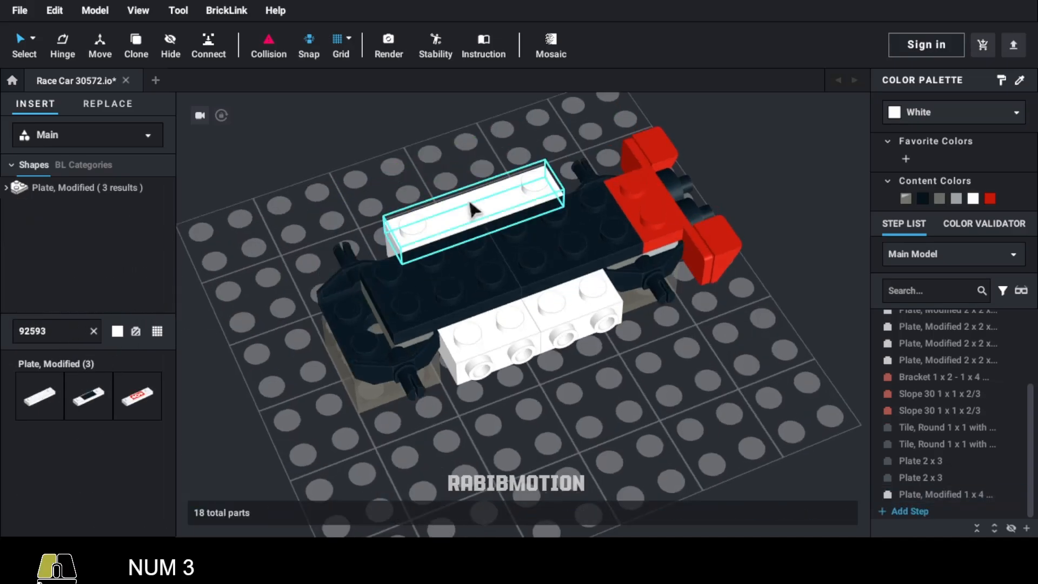
pyautogui.click(996, 118)
pyautogui.write('dark a')
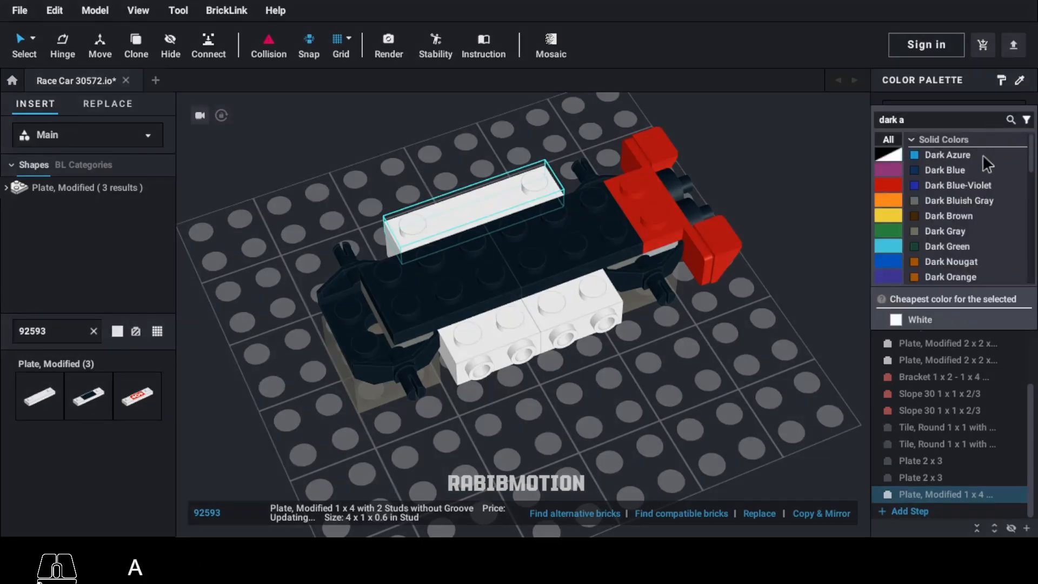
pyautogui.click(983, 156)
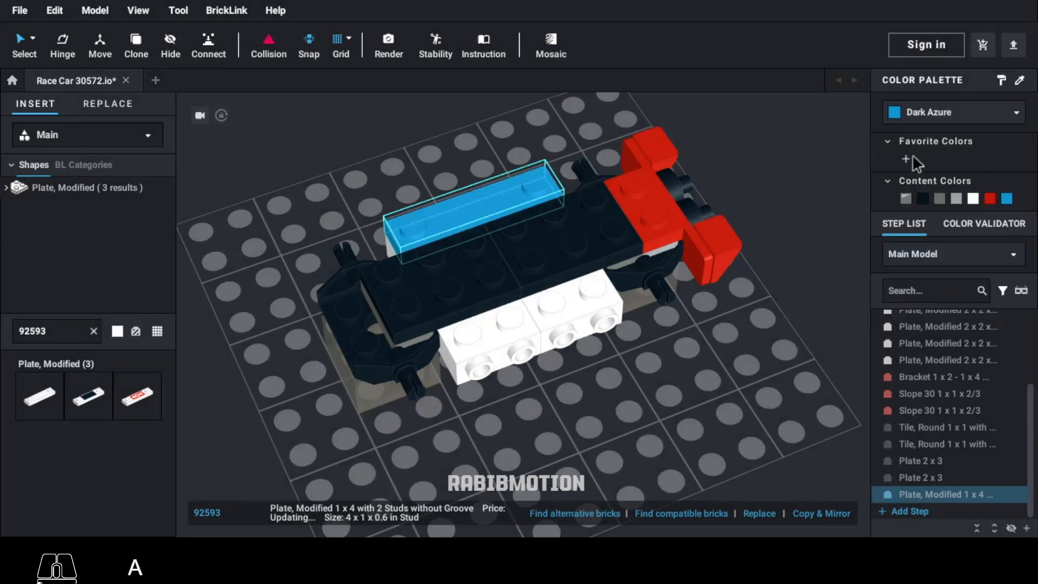
# - Clone the dark azure 1 x 4 plate onto the white side-stud plates along the opposite side of the chassis
pyautogui.press('c')
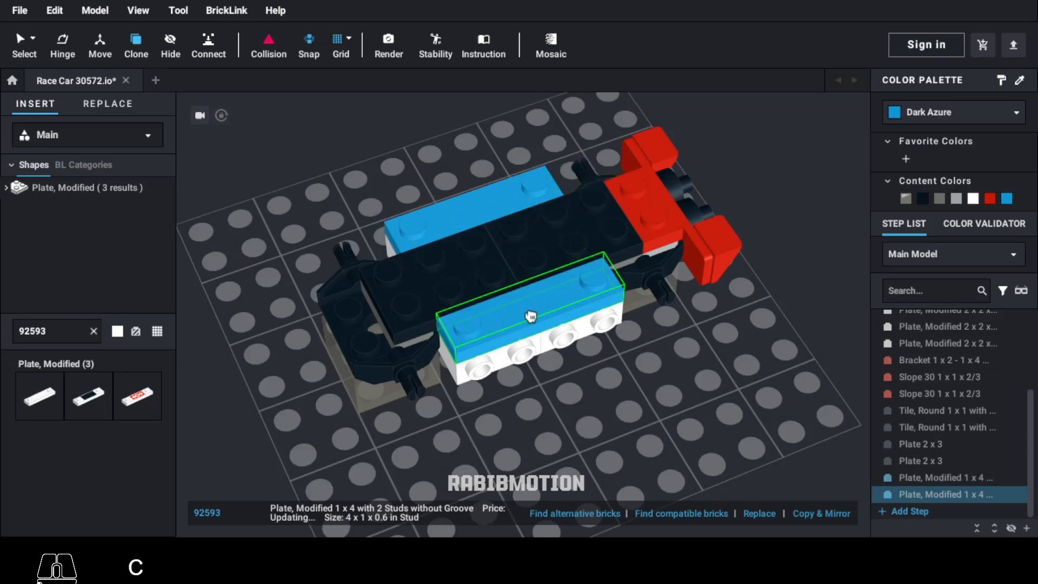
pyautogui.click(530, 317)
pyautogui.press('Escape')
pyautogui.moveTo(521, 434); pyautogui.dragTo(523, 427, button='right')
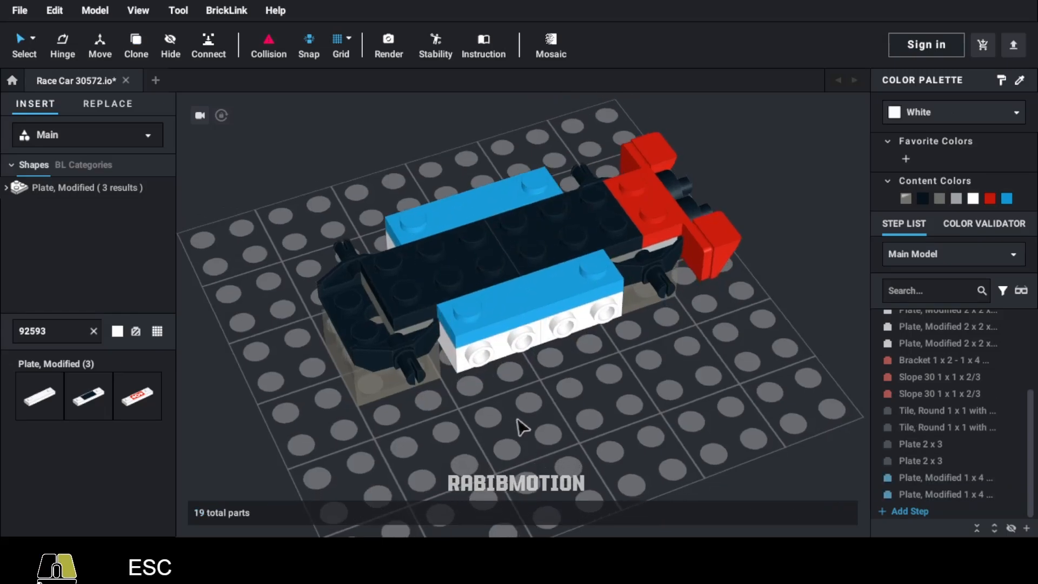
# - Attach a Tile 1 x 4 (2431) to the outward-facing studs on one side of the car and color it Red
pyautogui.doubleClick(82, 331)
pyautogui.write('2431')
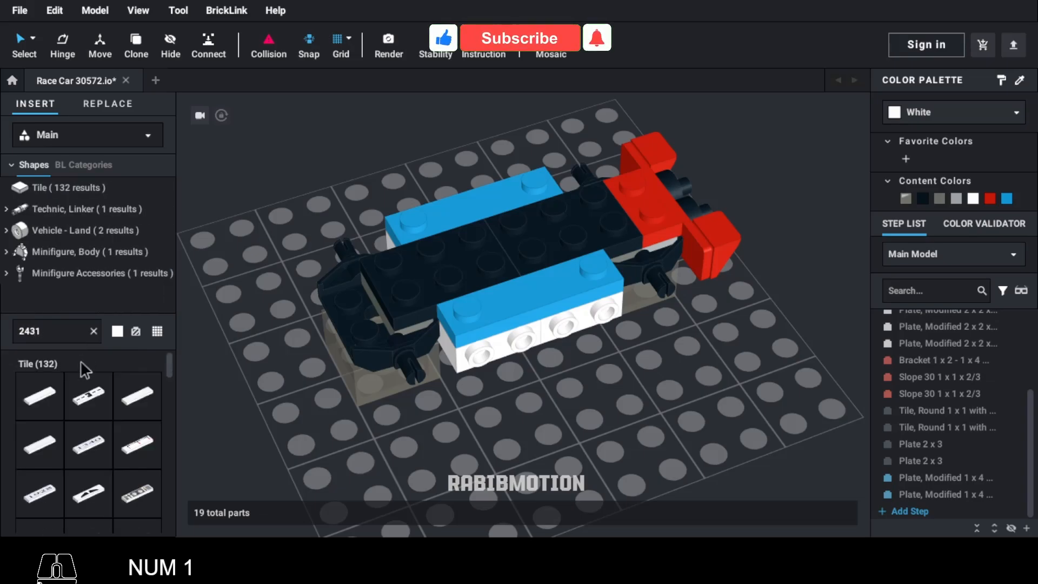
pyautogui.click(39, 396)
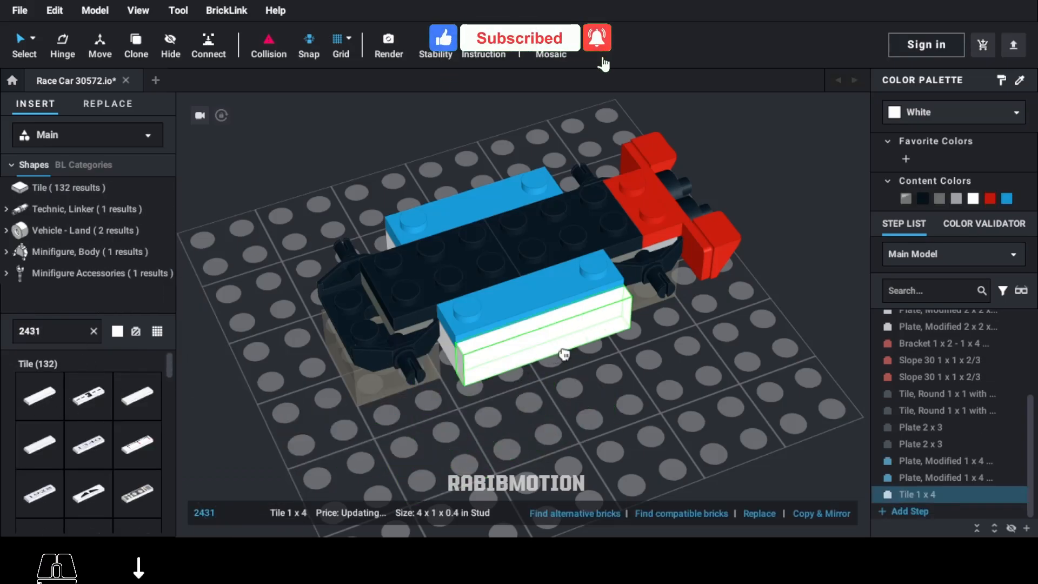
pyautogui.click(535, 340)
pyautogui.click(990, 199)
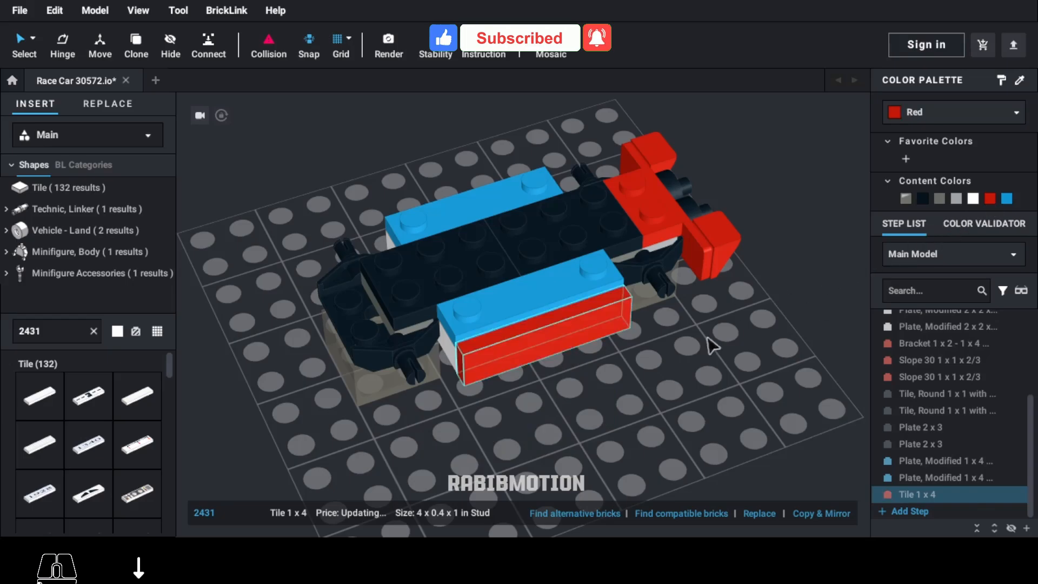
# - Clone the red 1 x 4 tile, turn the copy around, and place it against the side studs on the opposite side
pyautogui.press('c')
pyautogui.press('Right')
pyautogui.press('Right')
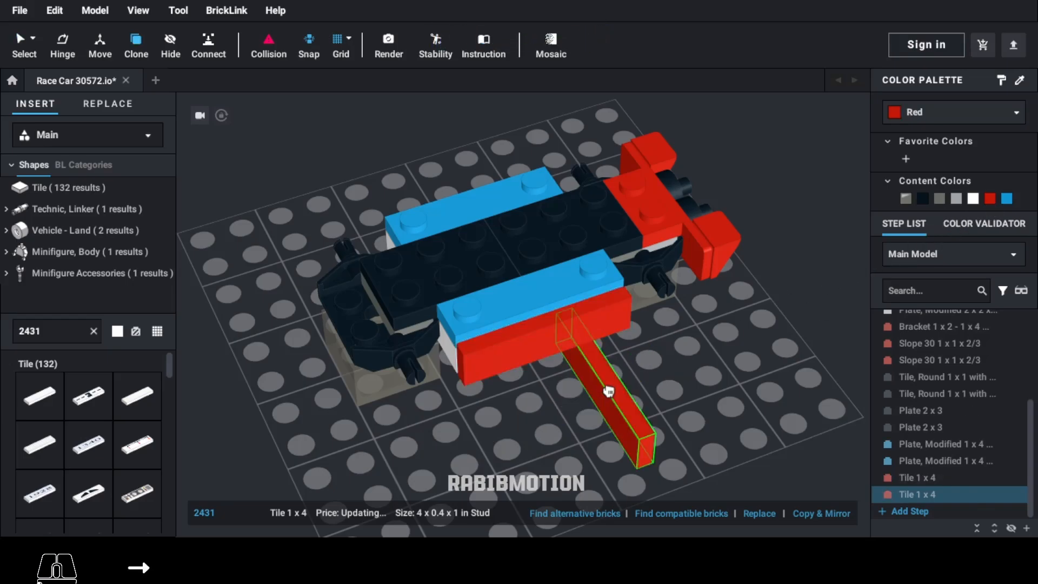
pyautogui.moveTo(577, 399); pyautogui.dragTo(685, 376, button='right')
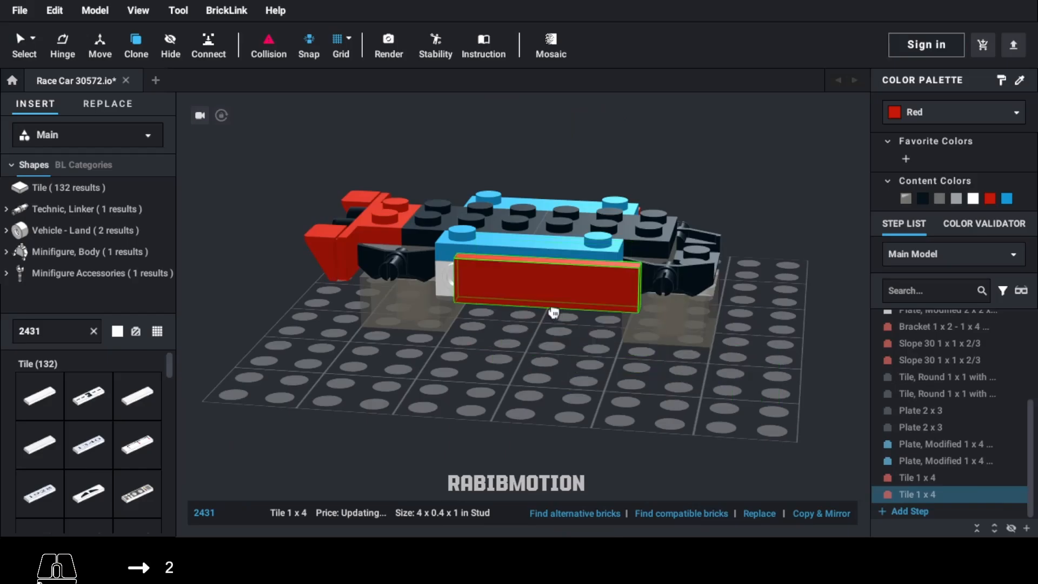
pyautogui.click(522, 286)
pyautogui.press('Escape')
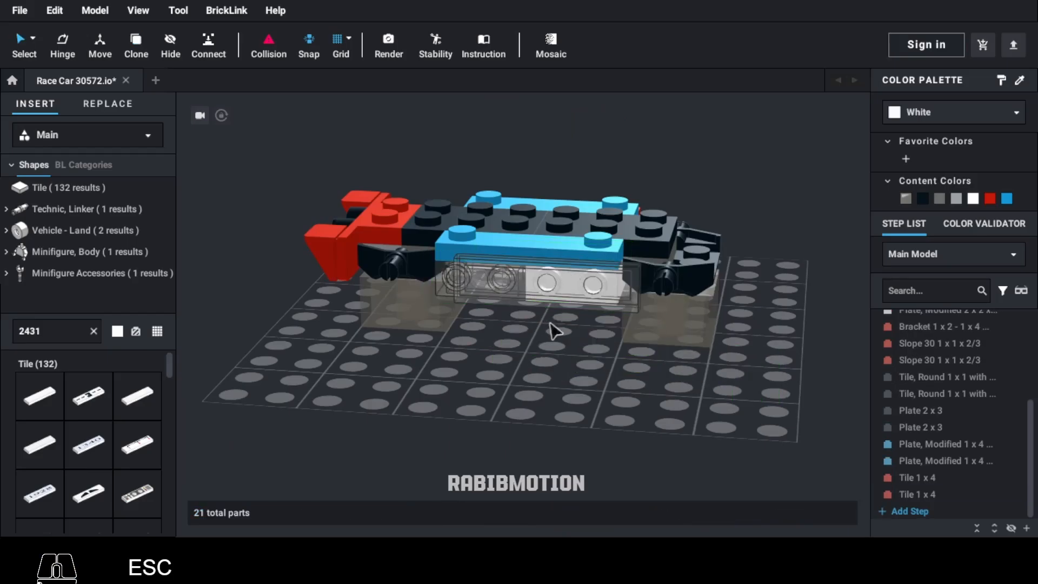
# - Shift the cloned red tile along the side studs to line up with the ends of the dark azure plate above
pyautogui.rightClick(689, 393)
pyautogui.click(606, 295)
pyautogui.click(630, 303)
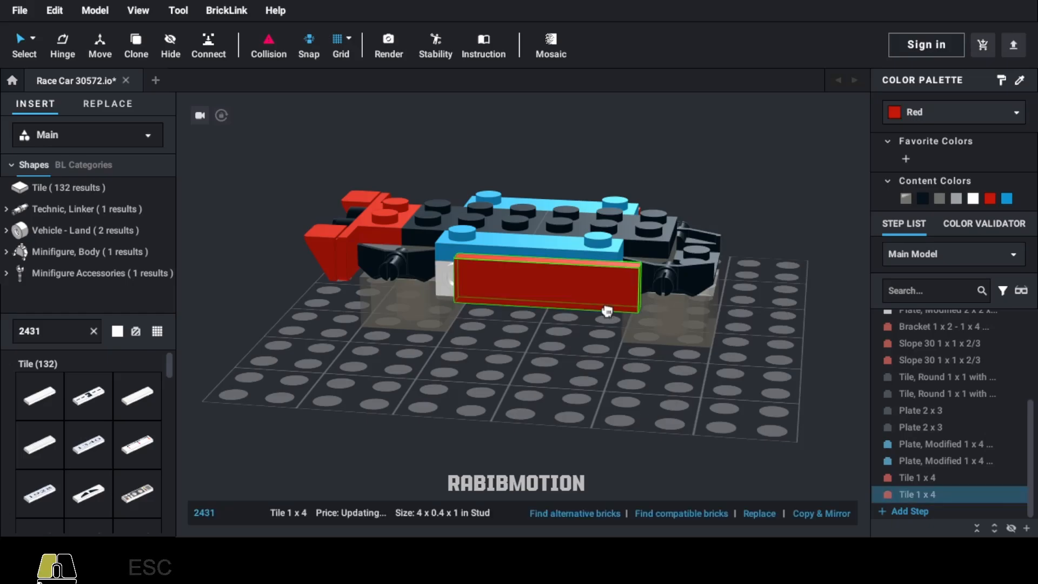
pyautogui.click(619, 395)
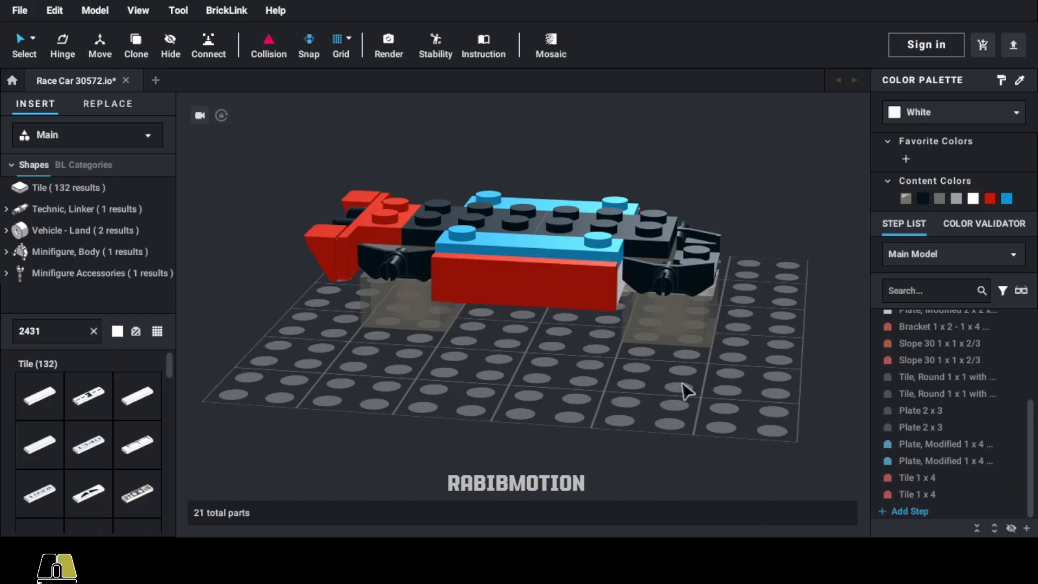
# - Mount an 11mm wheel with Y spokes (93595) on an axle pin at the end opposite the red bracket and color it Black
pyautogui.moveTo(619, 395); pyautogui.dragTo(577, 406, button='right')
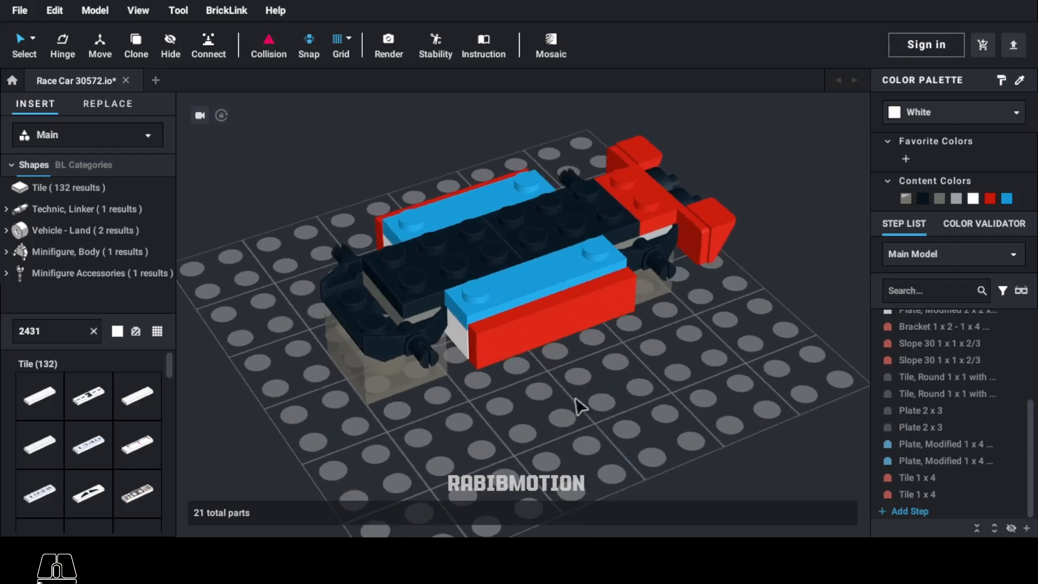
pyautogui.moveTo(577, 406); pyautogui.dragTo(569, 423, button='middle')
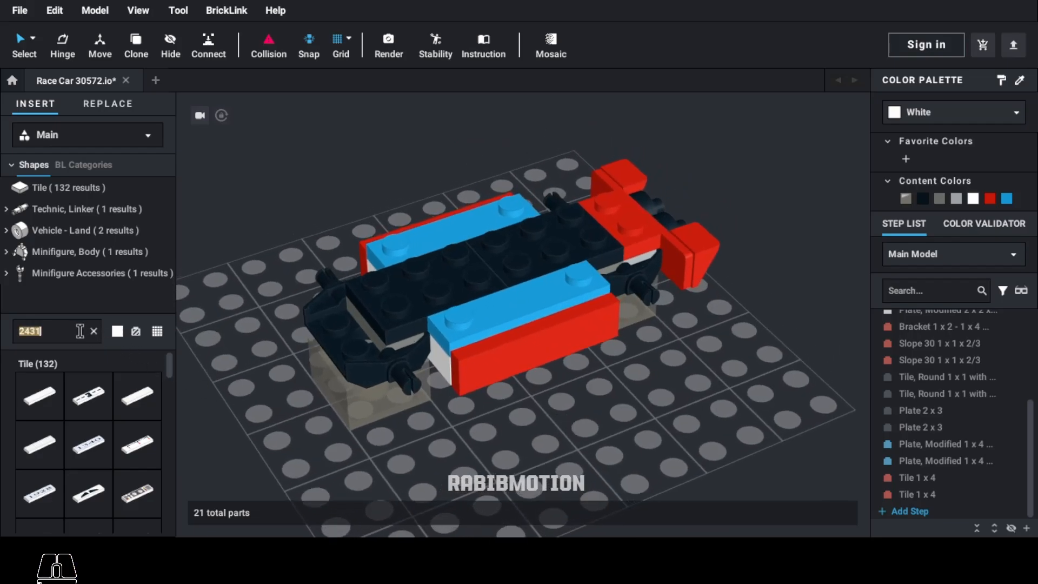
pyautogui.write('9359')
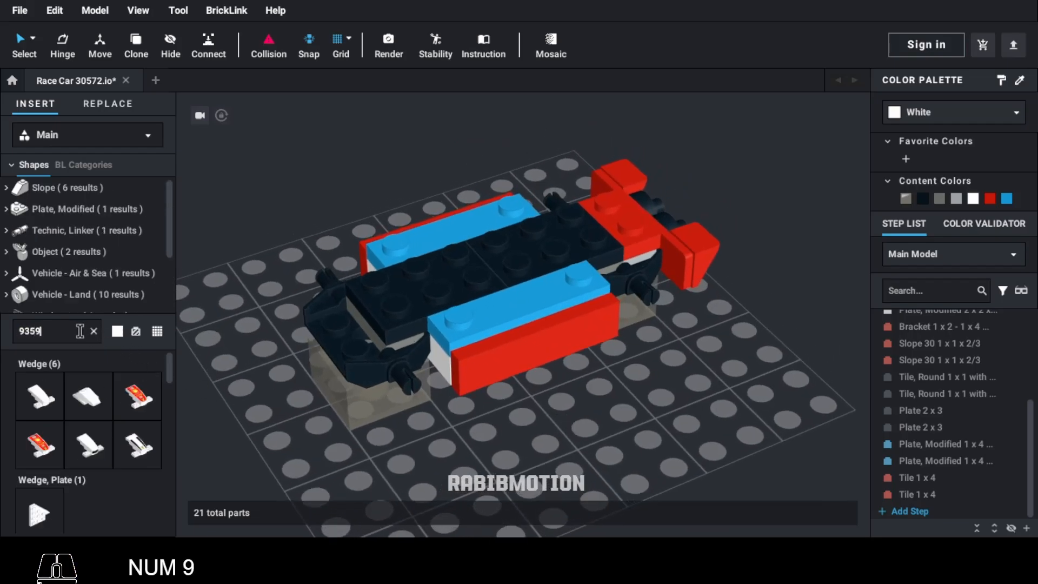
pyautogui.write('5')
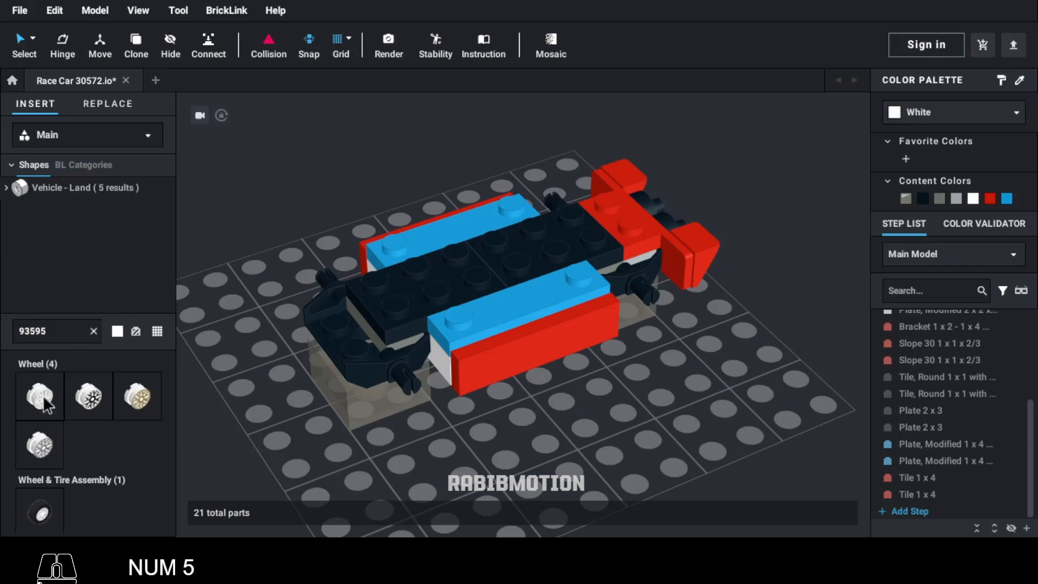
pyautogui.moveTo(44, 403); pyautogui.dragTo(432, 386)
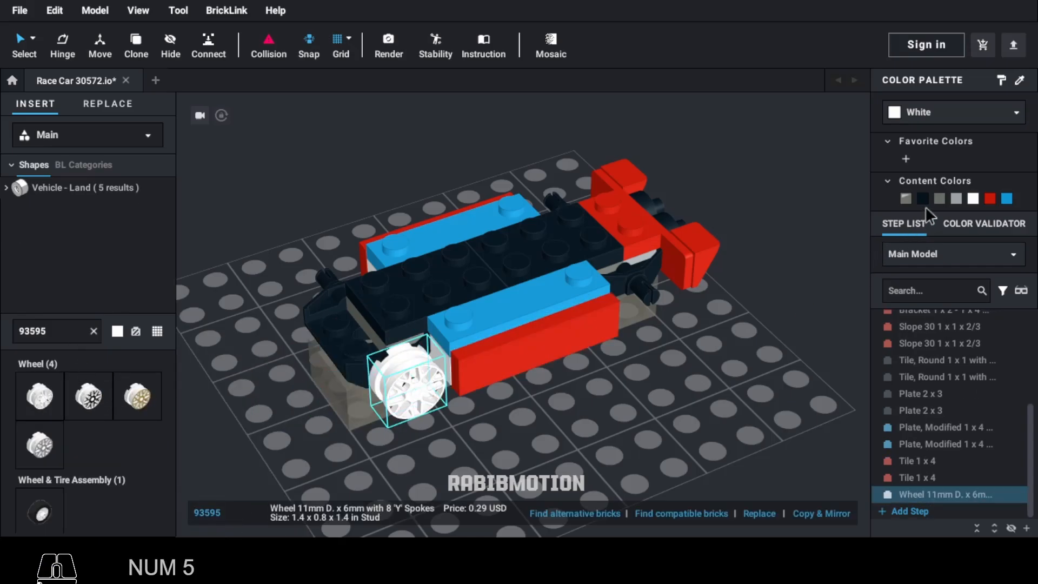
pyautogui.click(922, 199)
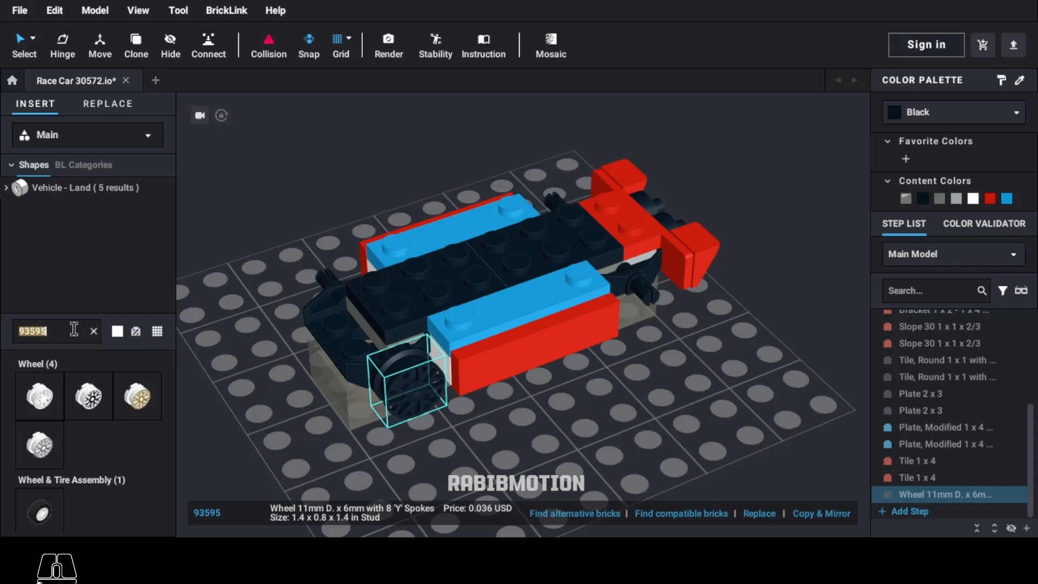
# - Fit a 14mm smooth tire (50945) around the black wheel and color it Black
pyautogui.write('50945')
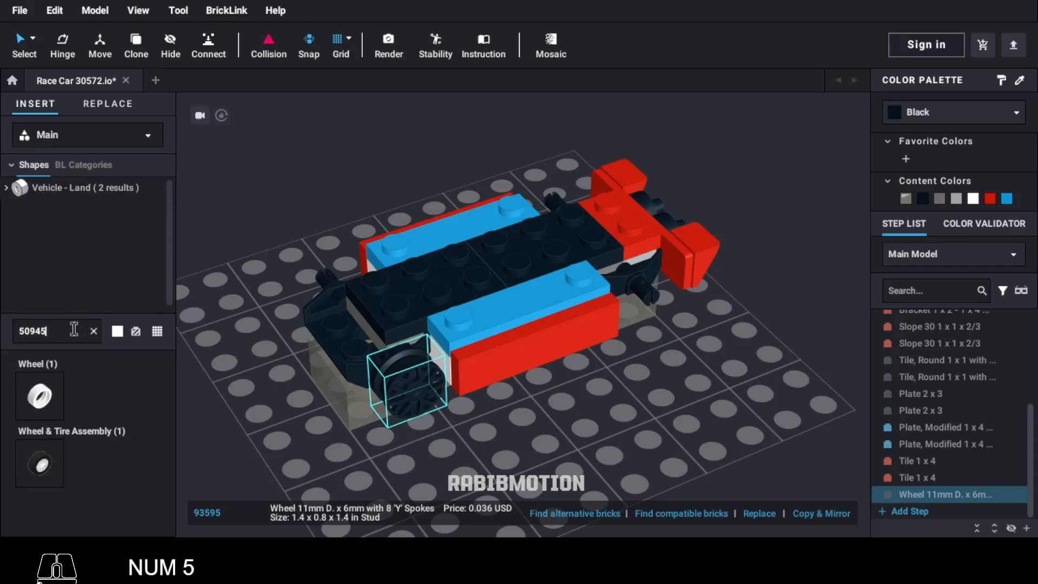
pyautogui.moveTo(39, 403); pyautogui.dragTo(388, 380)
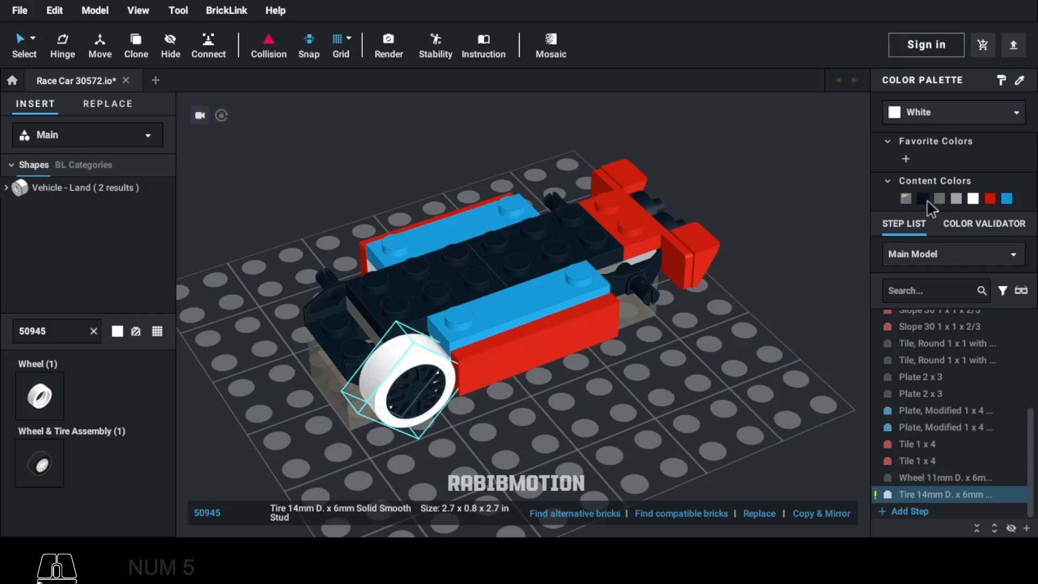
pyautogui.click(923, 198)
# - Combine the black wheel and its tire into a submodel named tire
pyautogui.keyDown('ctrl'); pyautogui.click(435, 394); pyautogui.keyUp('ctrl')
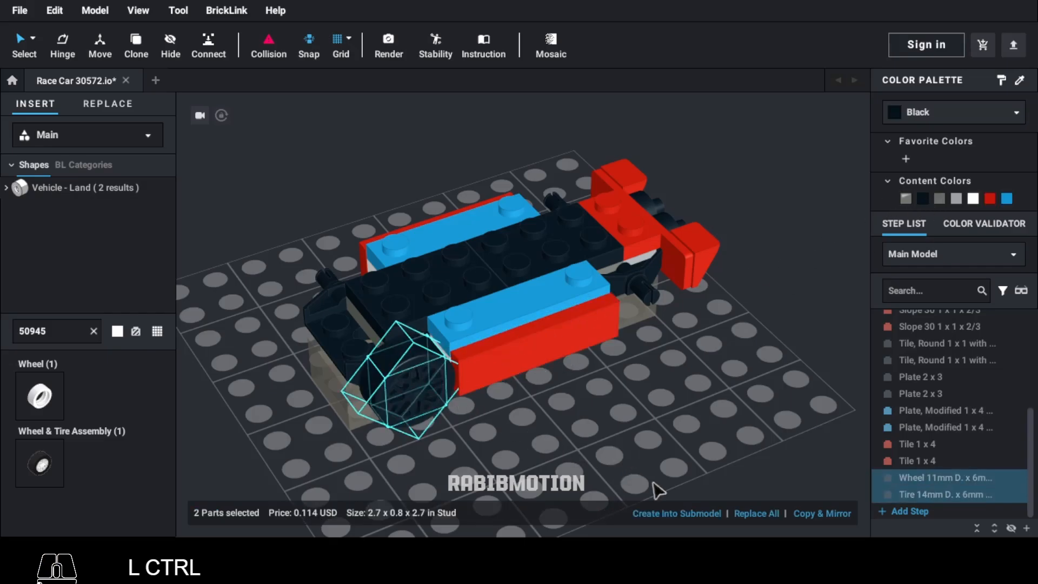
pyautogui.click(671, 517)
pyautogui.write('tire')
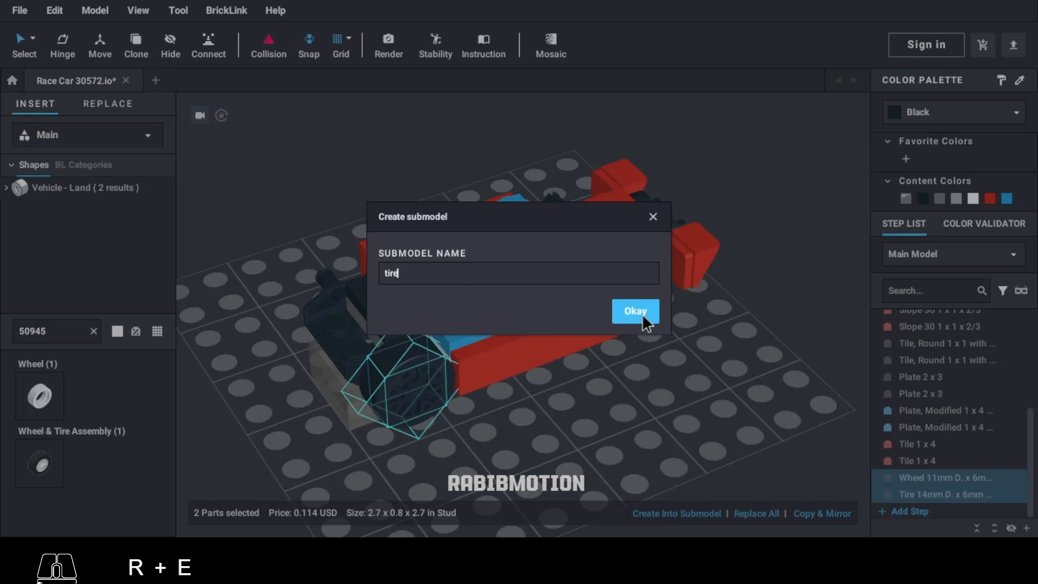
pyautogui.click(643, 317)
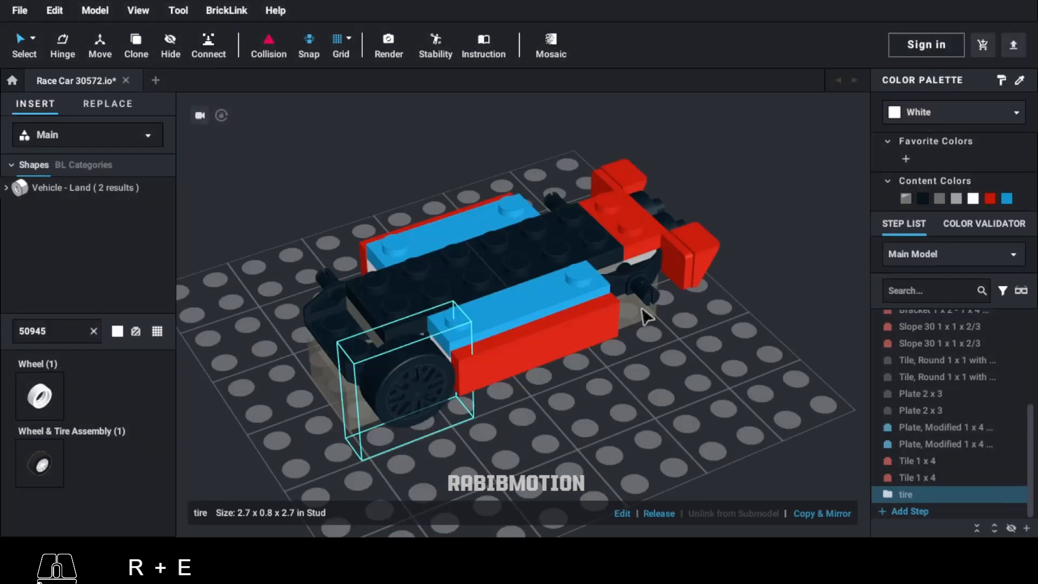
# - Clone the tire submodel onto the three remaining axle pins, turning the copies around for the opposite side of the car
pyautogui.press('c')
pyautogui.click(658, 308)
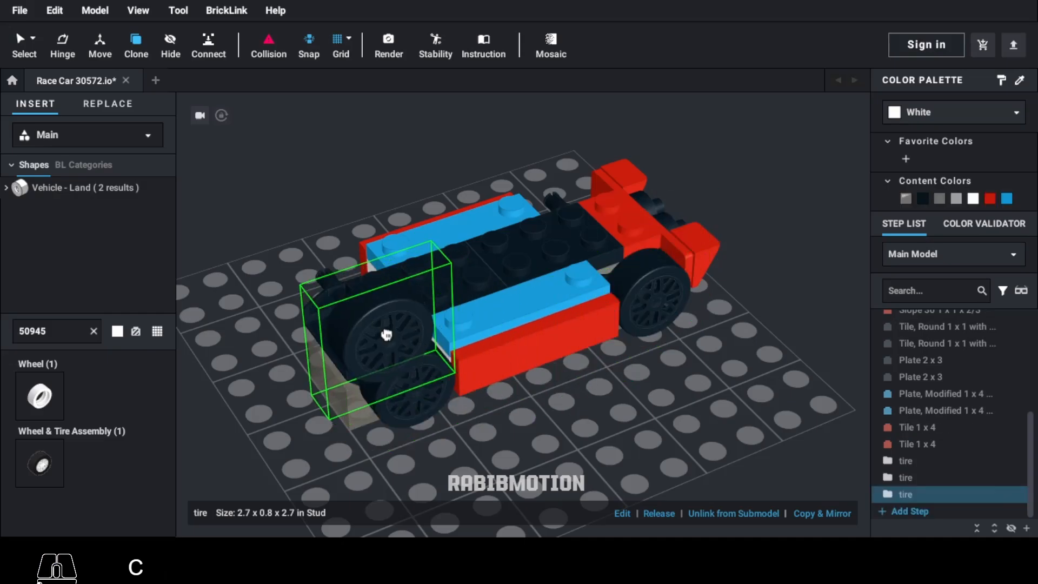
pyautogui.press('Right')
pyautogui.press('Right')
pyautogui.click(329, 294)
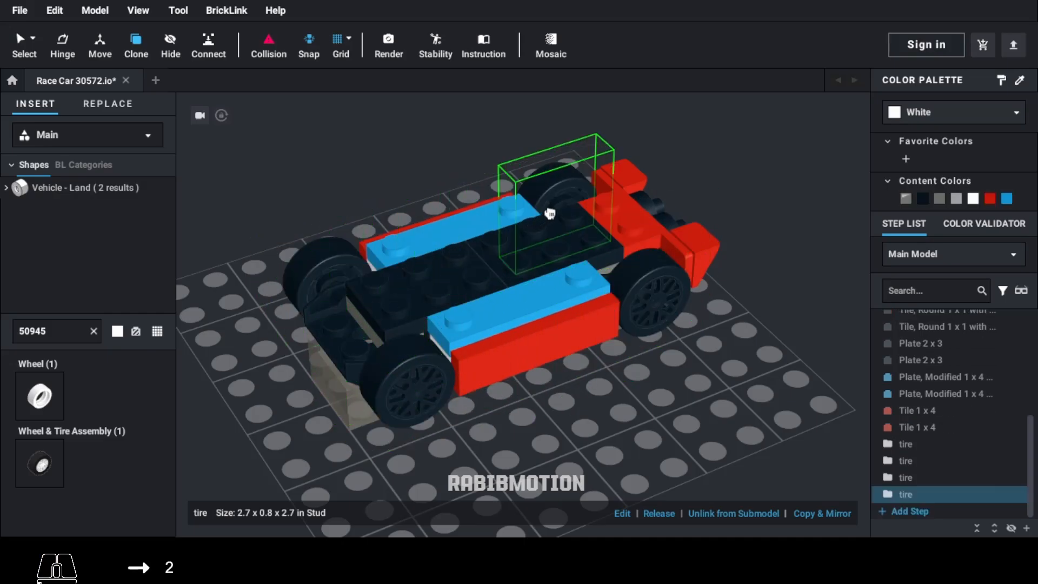
pyautogui.press('Escape')
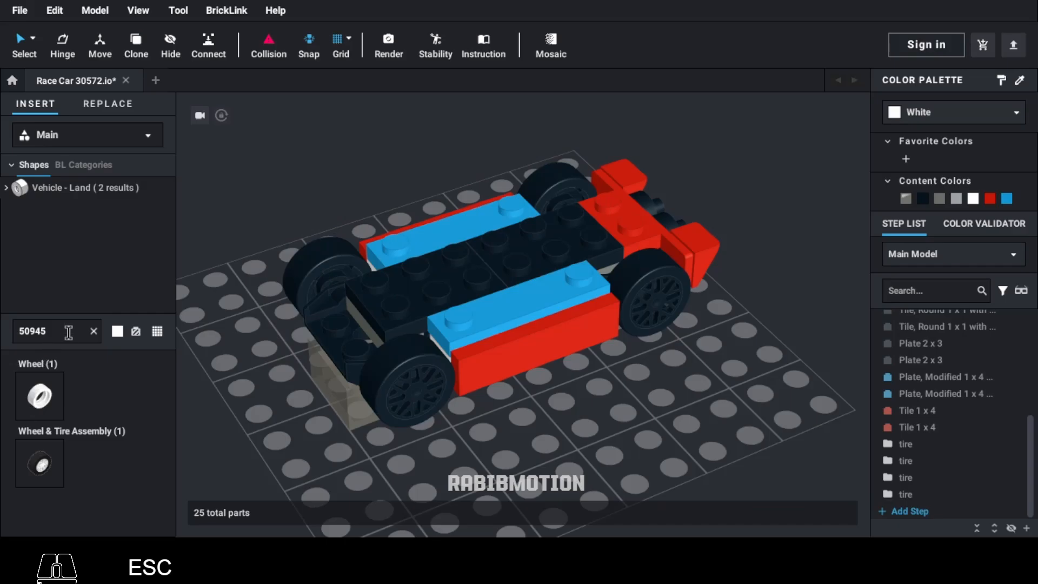
# - Place a white 2 x 4 mudguard with arch (60212) across the car above the wheels at the red bracket end
pyautogui.write('0212')
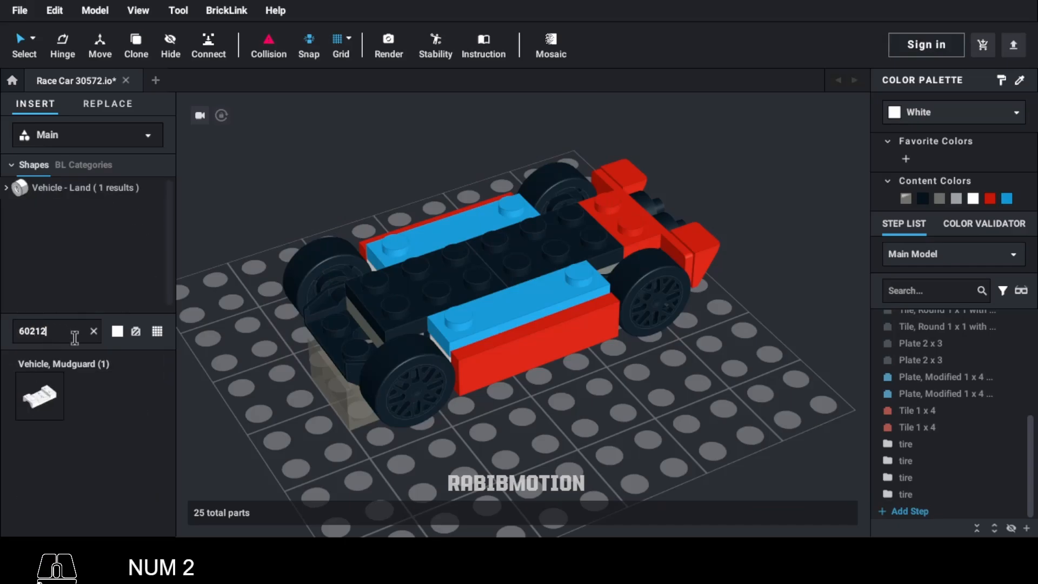
pyautogui.moveTo(182, 373); pyautogui.dragTo(601, 209)
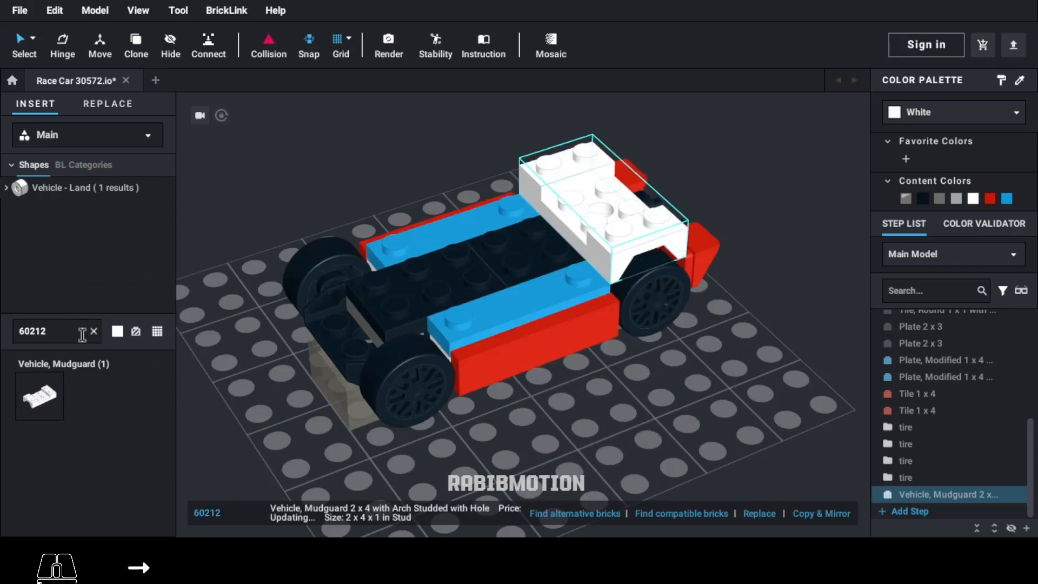
# - Cover the middle of the car with two white 2 x 4 plates (3020), placed lengthwise side by side against the mudguard
pyautogui.write('3020')
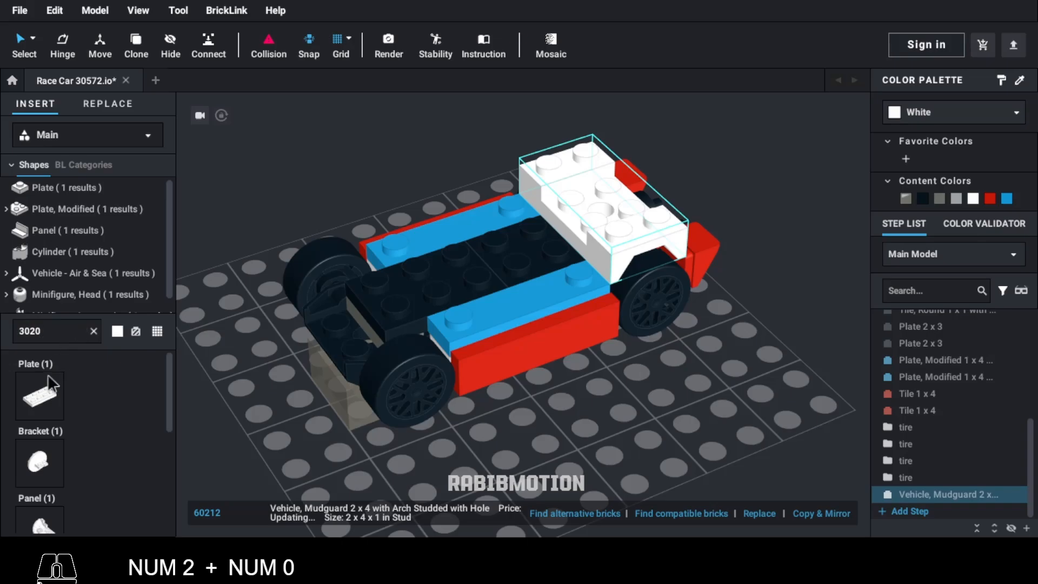
pyautogui.moveTo(47, 381); pyautogui.dragTo(459, 232)
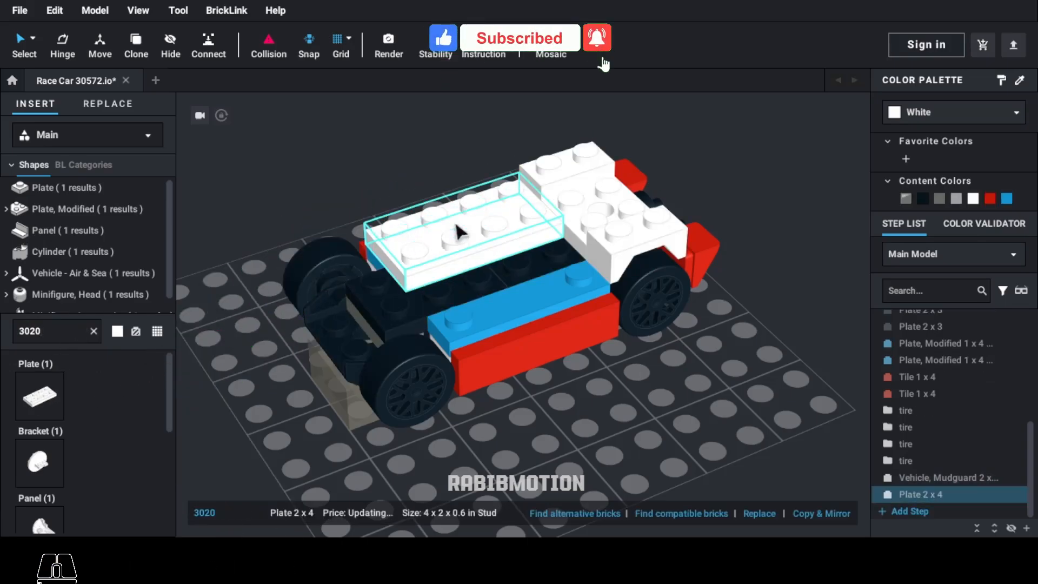
pyautogui.press('c')
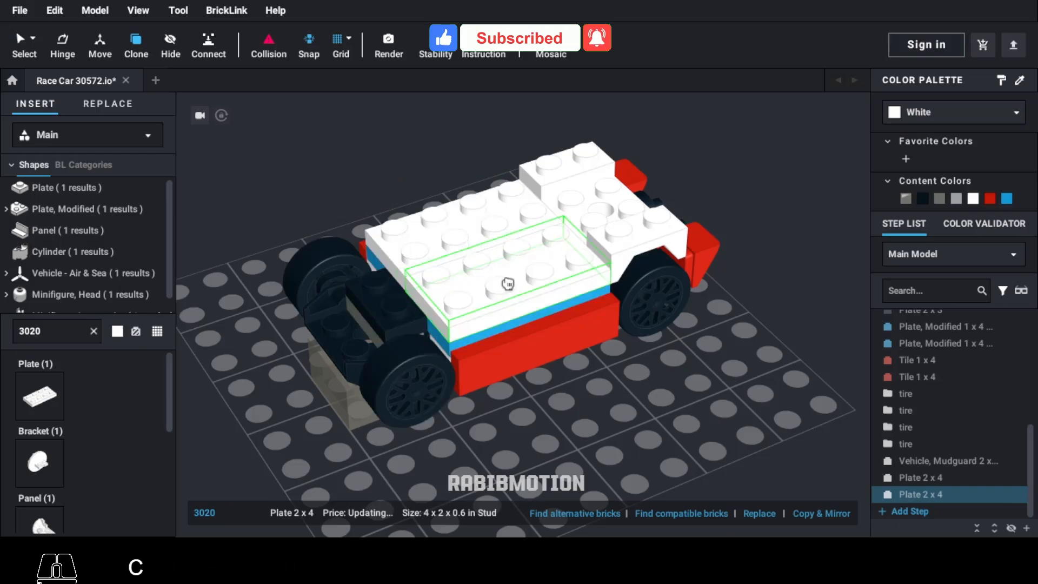
pyautogui.press('Escape')
# - Place two light bluish gray 1 x 2 plates with clip (92280) side by side on the white mudguard, clips facing the rear
pyautogui.click(86, 333)
pyautogui.write('9')
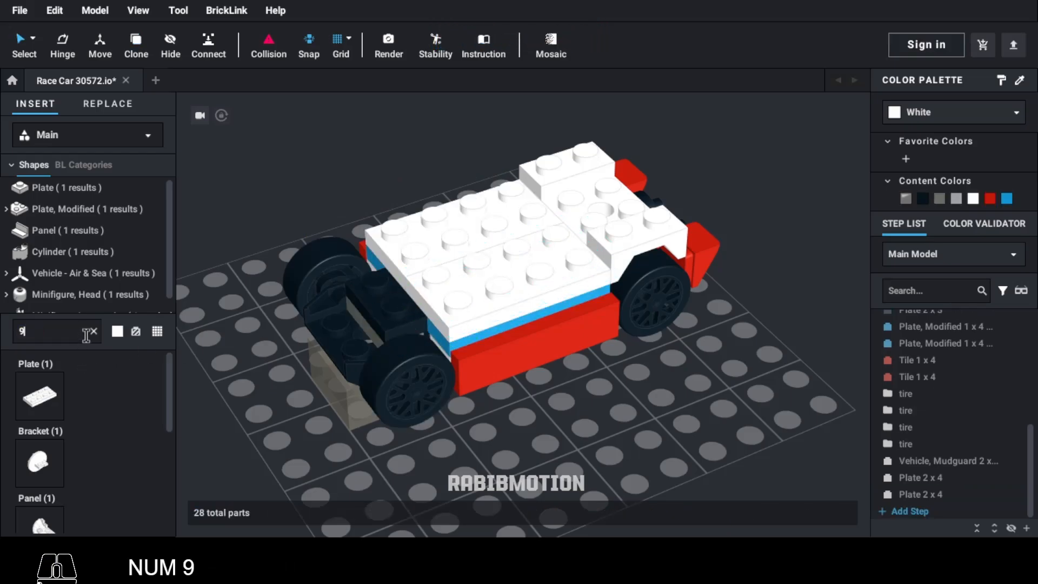
pyautogui.write('2280')
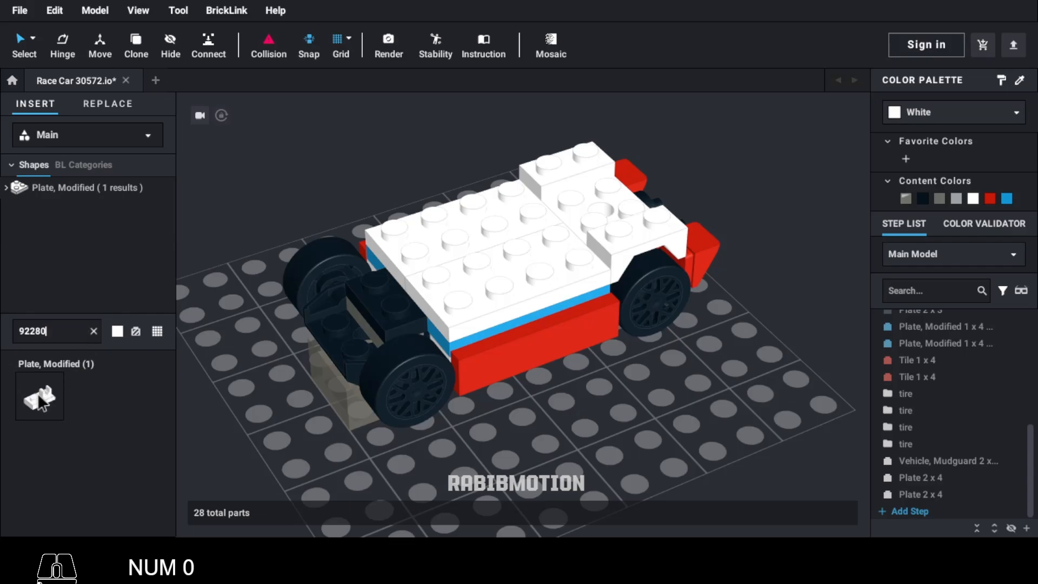
pyautogui.click(40, 397)
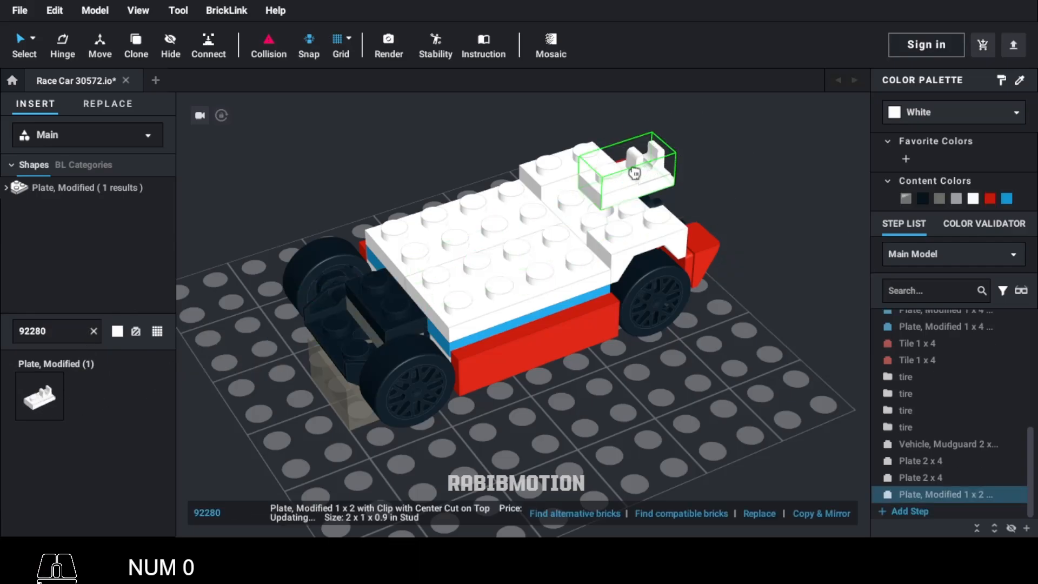
pyautogui.click(635, 173)
pyautogui.click(956, 199)
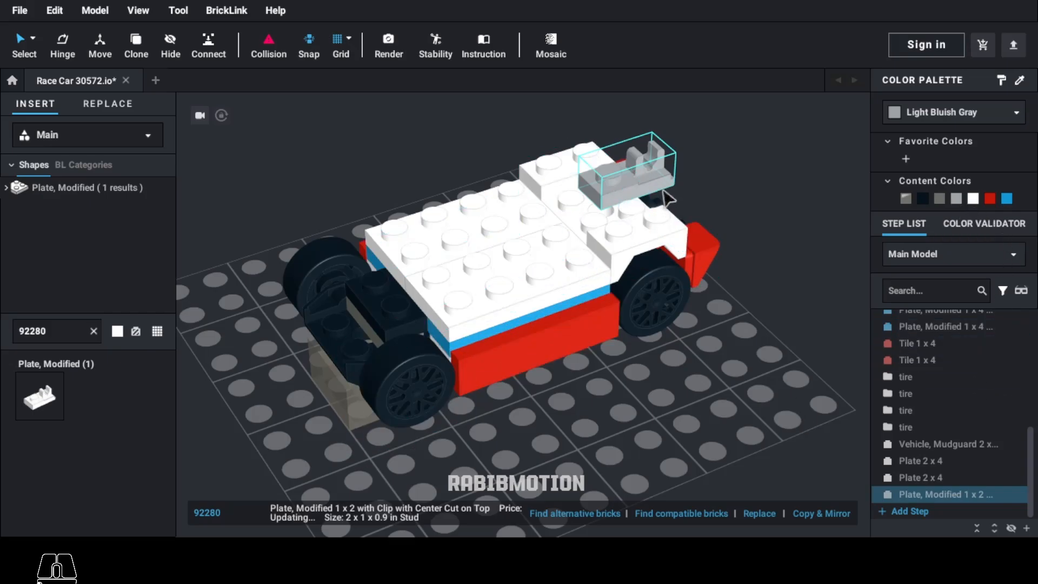
pyautogui.press('c')
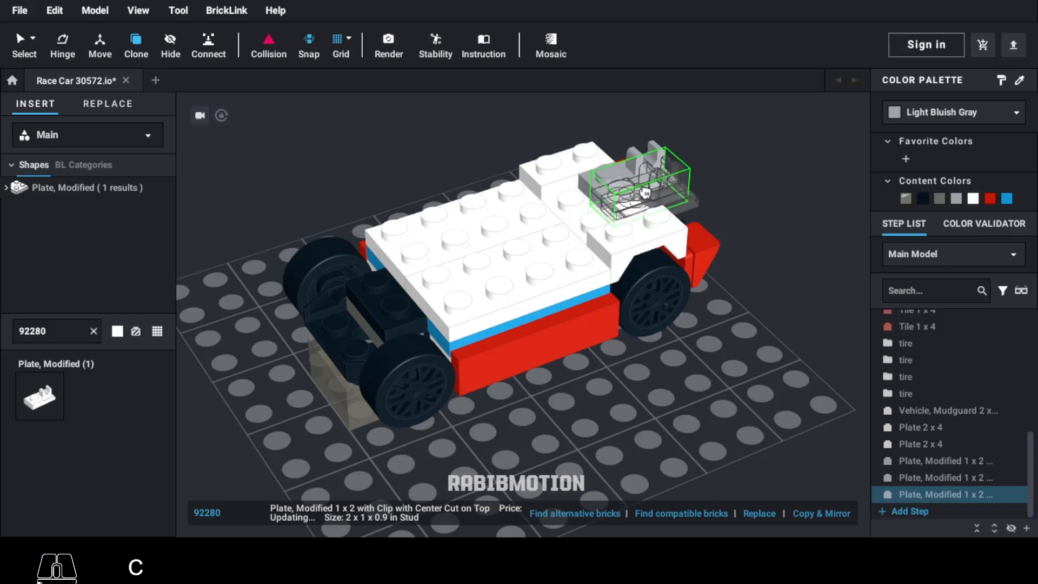
pyautogui.press('Escape')
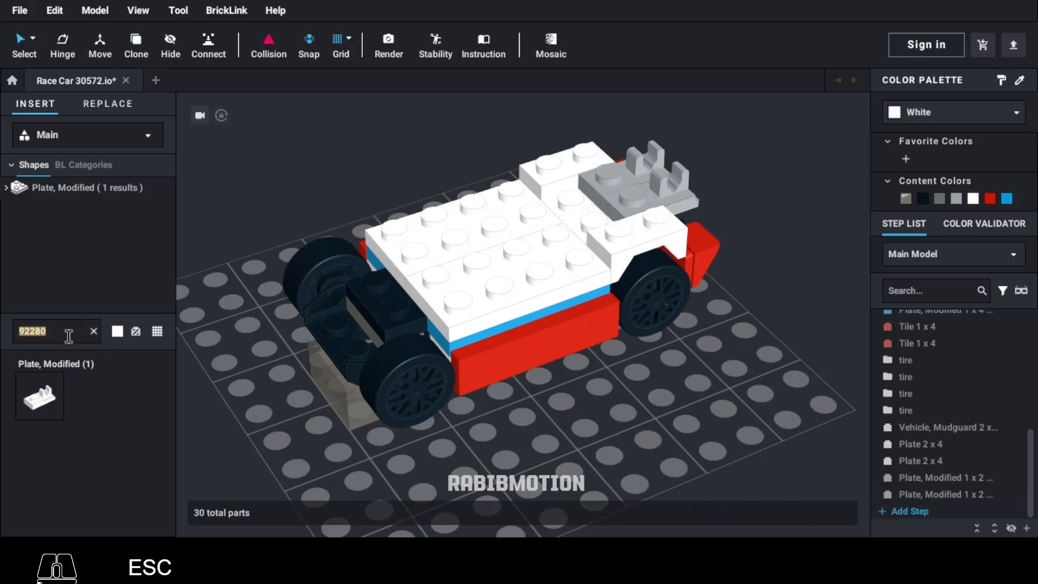
# - Place a white 1 x 4 plate (3710) crosswise at the car's rear end, behind the white mudguard
pyautogui.write('3710')
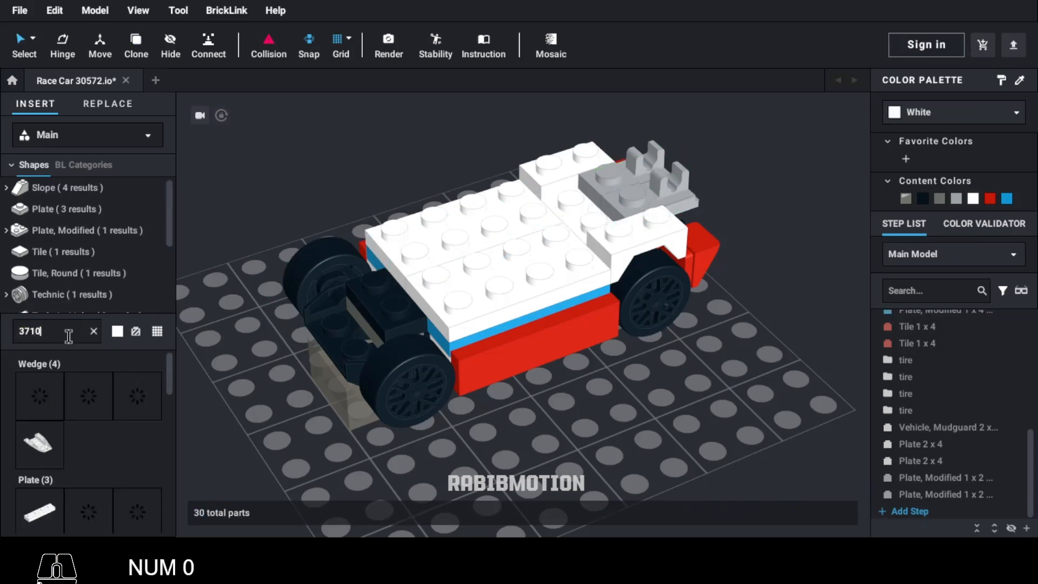
pyautogui.moveTo(37, 479); pyautogui.dragTo(693, 187)
pyautogui.press('Right')
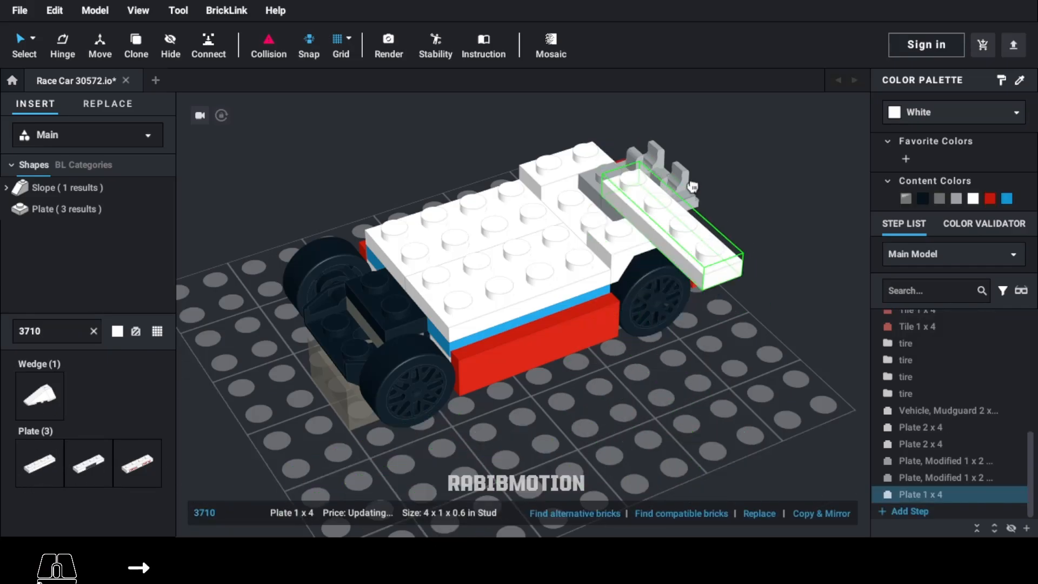
pyautogui.moveTo(692, 187); pyautogui.dragTo(674, 192, button='right')
pyautogui.moveTo(675, 247); pyautogui.dragTo(697, 282, button='right')
pyautogui.click(698, 297)
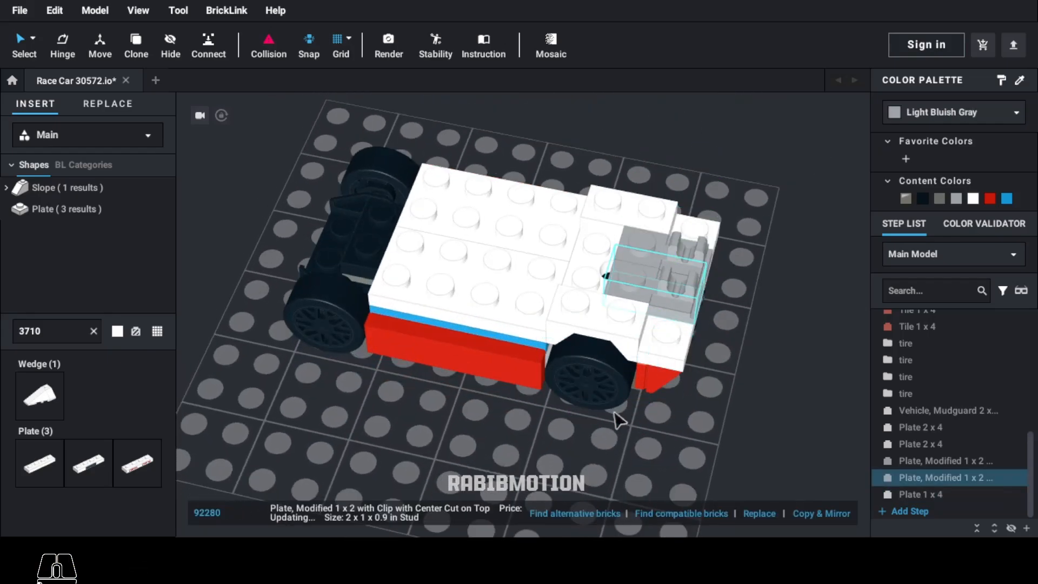
# - Attach a 1 x 2 - 1 x 4 bracket (2436b) at the front end with its studs facing forward and color it red
pyautogui.moveTo(589, 459); pyautogui.dragTo(378, 419, button='right')
pyautogui.write('2436b')
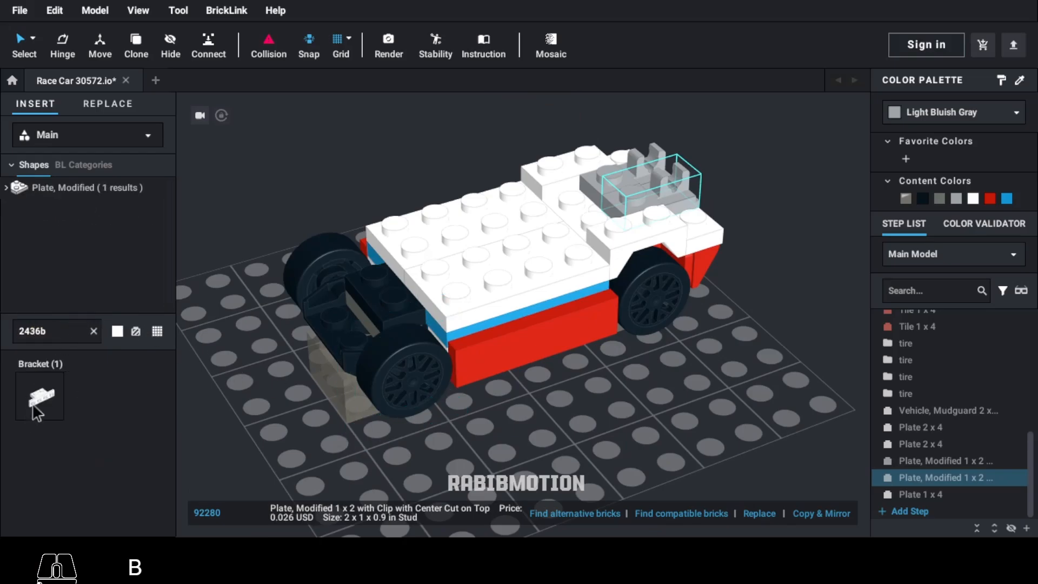
pyautogui.moveTo(36, 413); pyautogui.dragTo(329, 317)
pyautogui.press('Right')
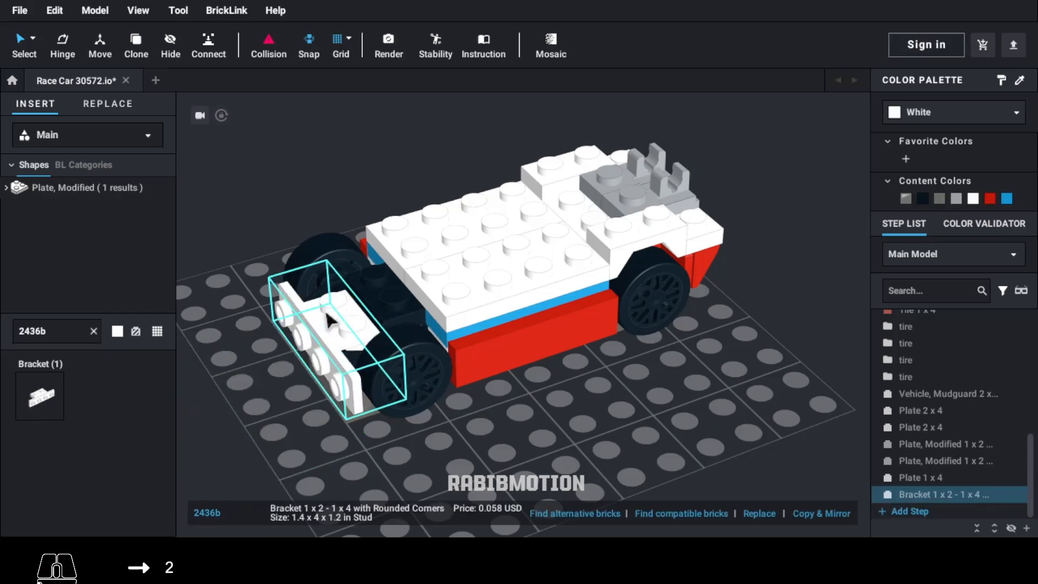
pyautogui.click(990, 198)
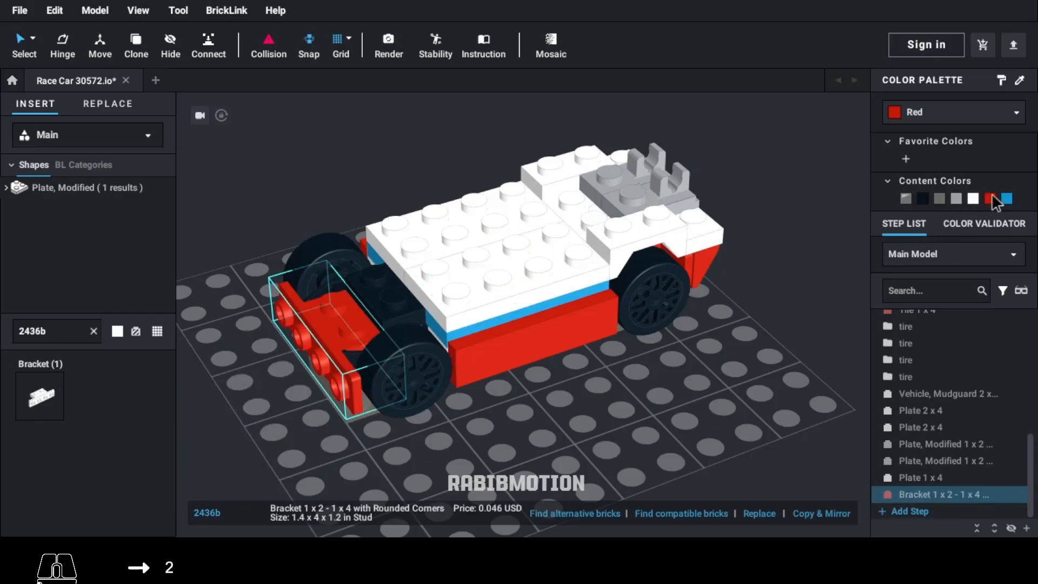
# - Clone a red 1 x 1 slope (54200) from the rear, reorient it, and place copies on the front bracket's two outer studs
pyautogui.click(716, 267)
pyautogui.press('c')
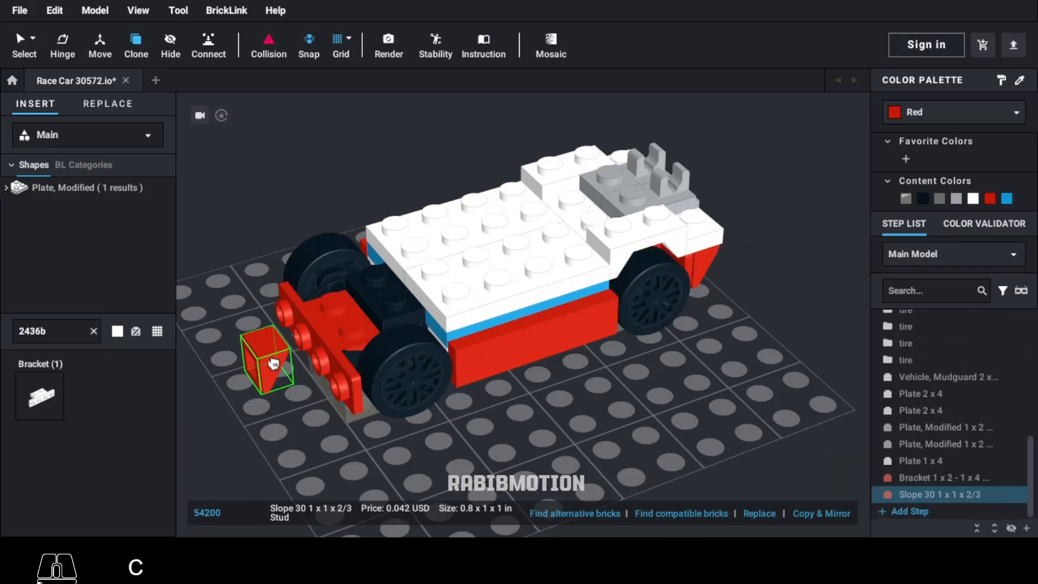
pyautogui.moveTo(273, 364)
pyautogui.mouseDown(button='right')
pyautogui.moveTo(303, 410)
pyautogui.moveTo(306, 369)
pyautogui.mouseUp(button='right')
pyautogui.press('Right')
pyautogui.press('Right')
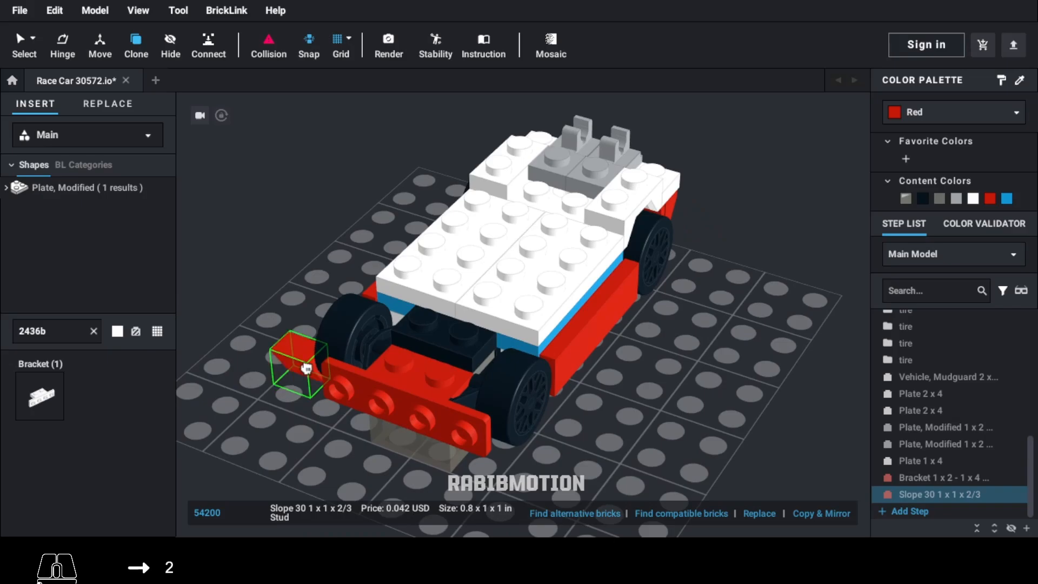
pyautogui.press('Down')
pyautogui.press('Down')
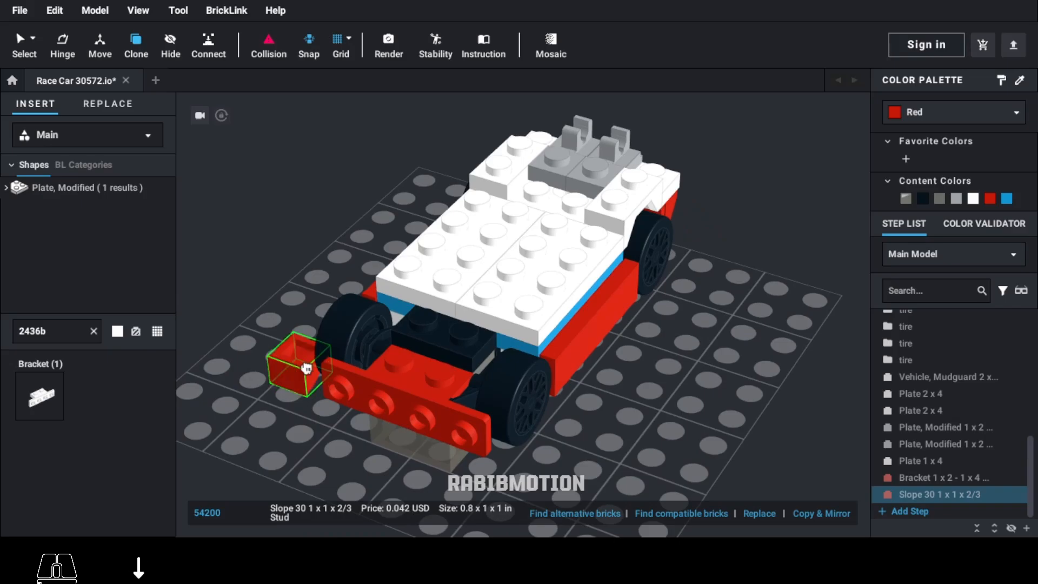
pyautogui.press('Right')
pyautogui.press('Right')
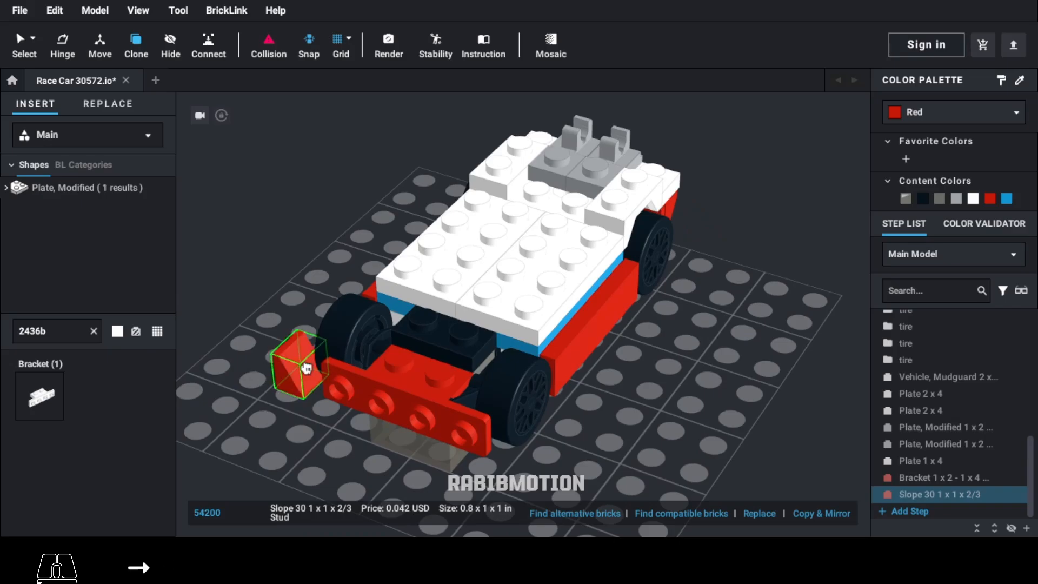
pyautogui.click(345, 403)
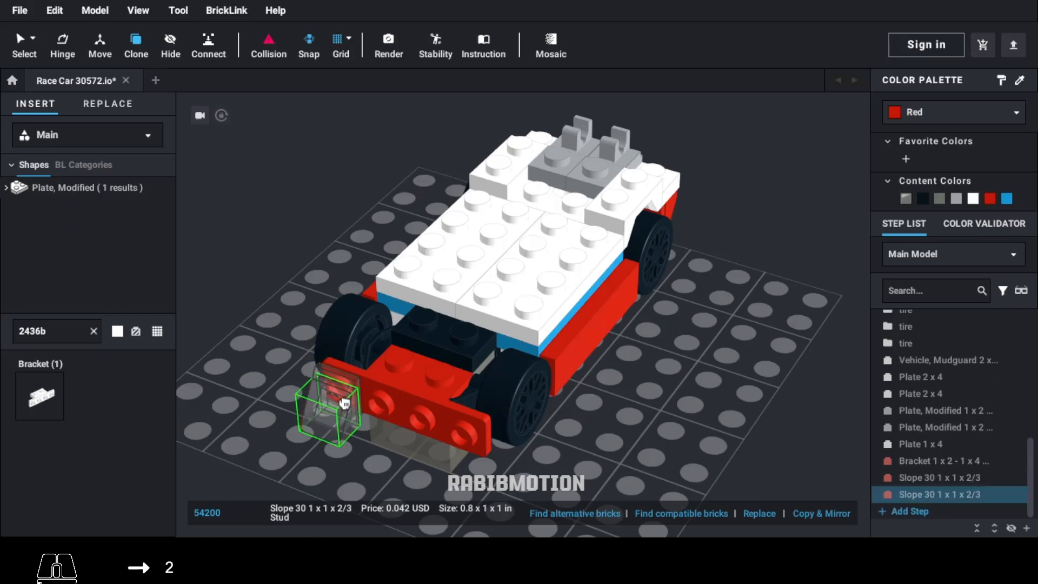
pyautogui.click(476, 443)
pyautogui.press('Escape')
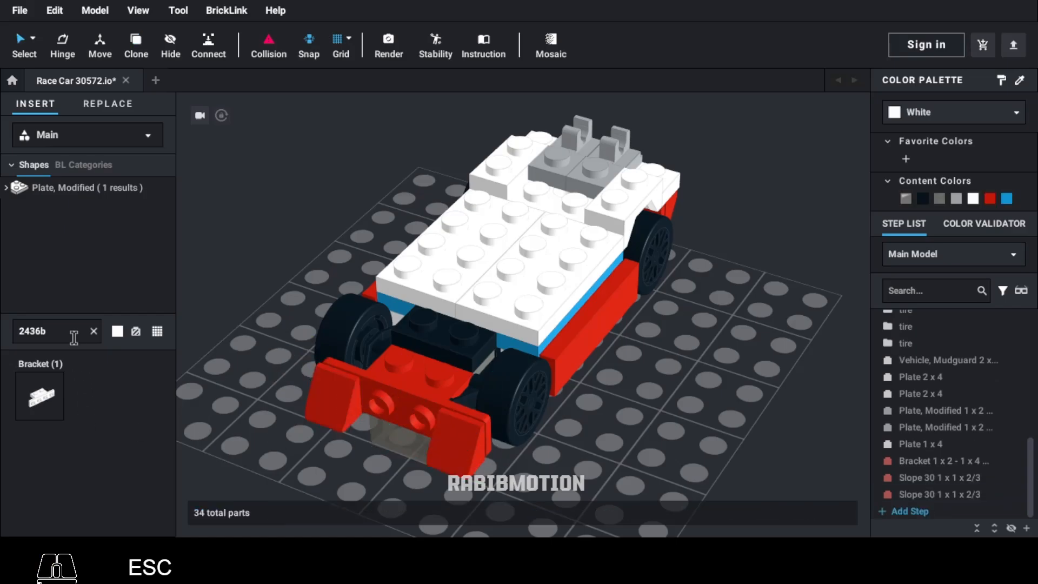
# - Fit a 1 x 2 slope (85984) on the front bracket's two middle studs, between the red slopes, and color it dark azure
pyautogui.write('859')
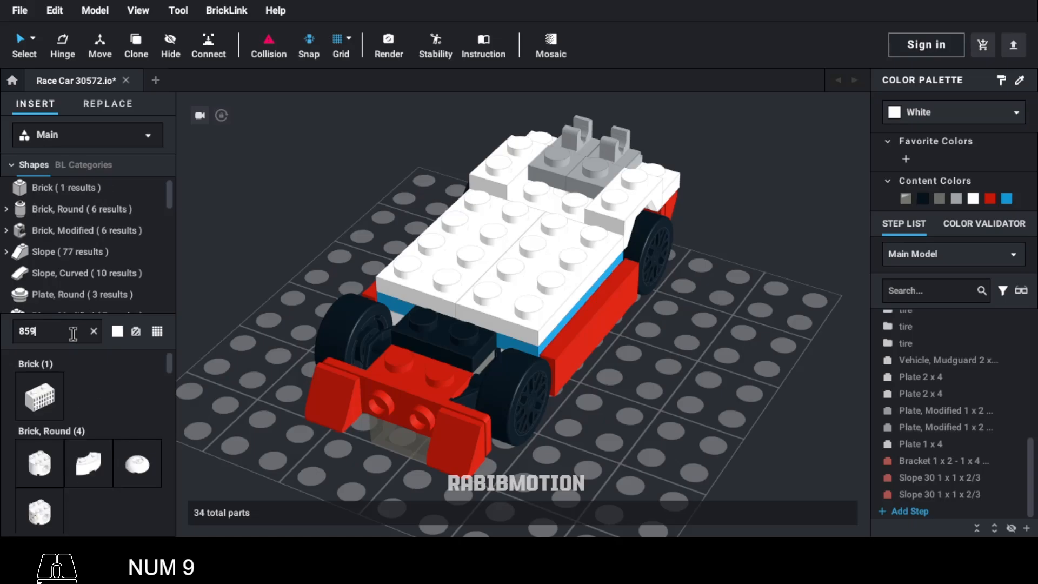
pyautogui.write('8')
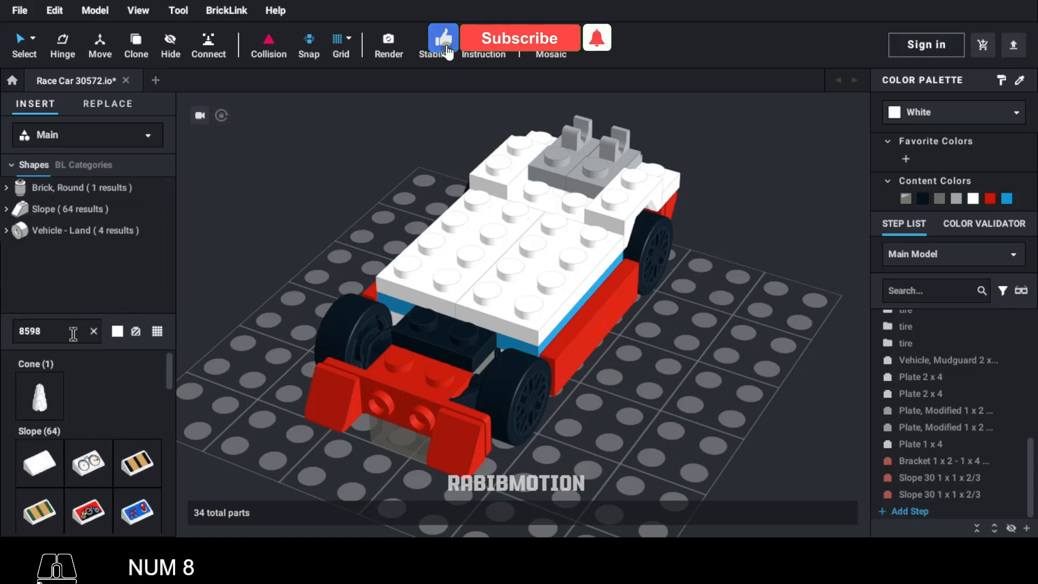
pyautogui.write('4')
pyautogui.moveTo(39, 396); pyautogui.dragTo(405, 421)
pyautogui.press('Left')
pyautogui.press('Down')
pyautogui.click(1009, 199)
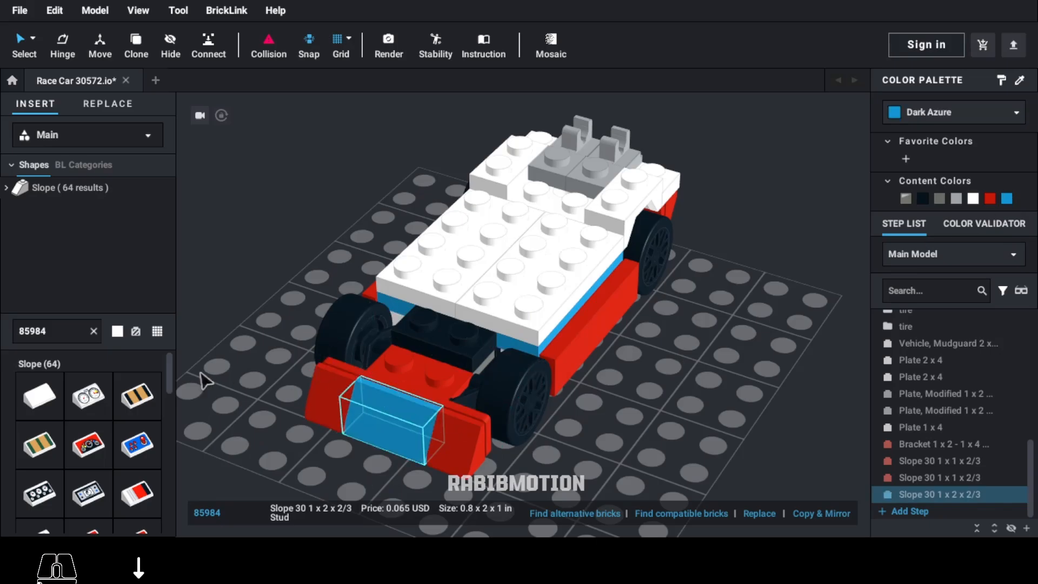
# - Place an inverted 1 x 2 - 1 x 2 bracket (99780) on top of the red front bracket, studs facing forward, and color it dark azure
pyautogui.write('99780')
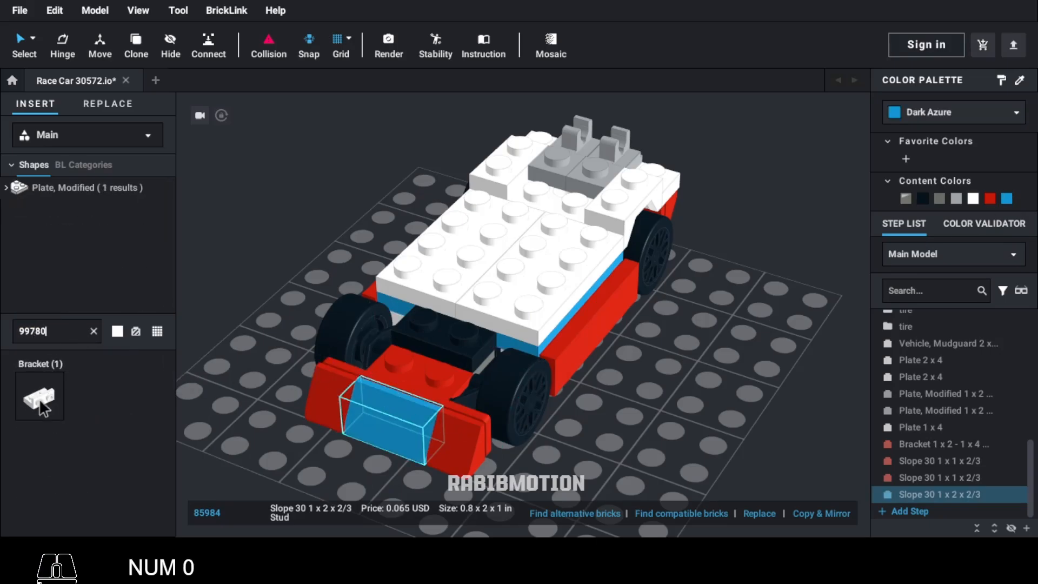
pyautogui.click(42, 403)
pyautogui.press('Right')
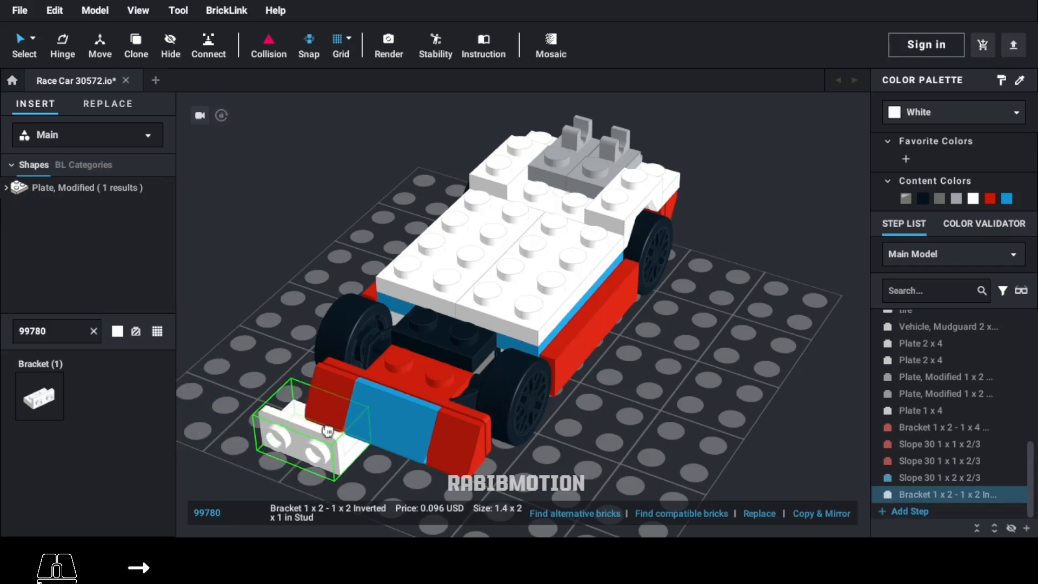
pyautogui.click(418, 381)
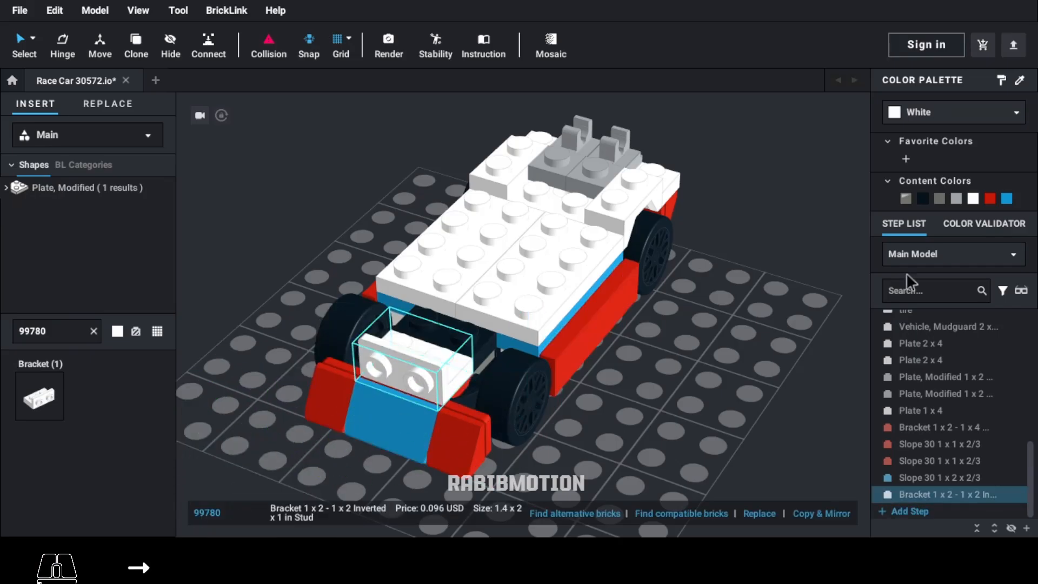
pyautogui.click(1002, 203)
pyautogui.moveTo(788, 406); pyautogui.dragTo(774, 397, button='right')
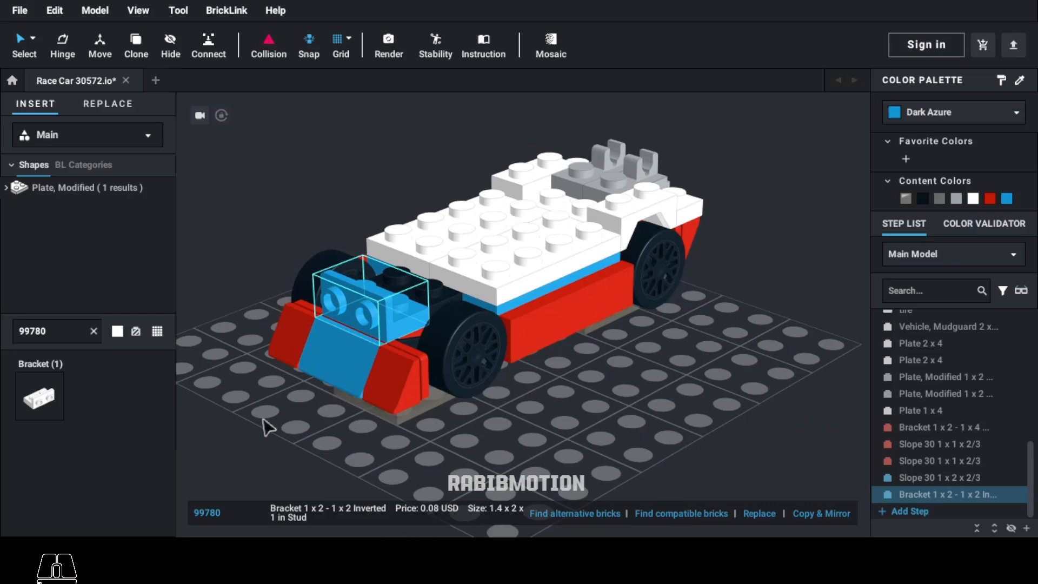
# - Attach a 1 x 2 grille tile (2412b) upright to the front studs of the blue bracket and color it dark azure
pyautogui.write('2412b')
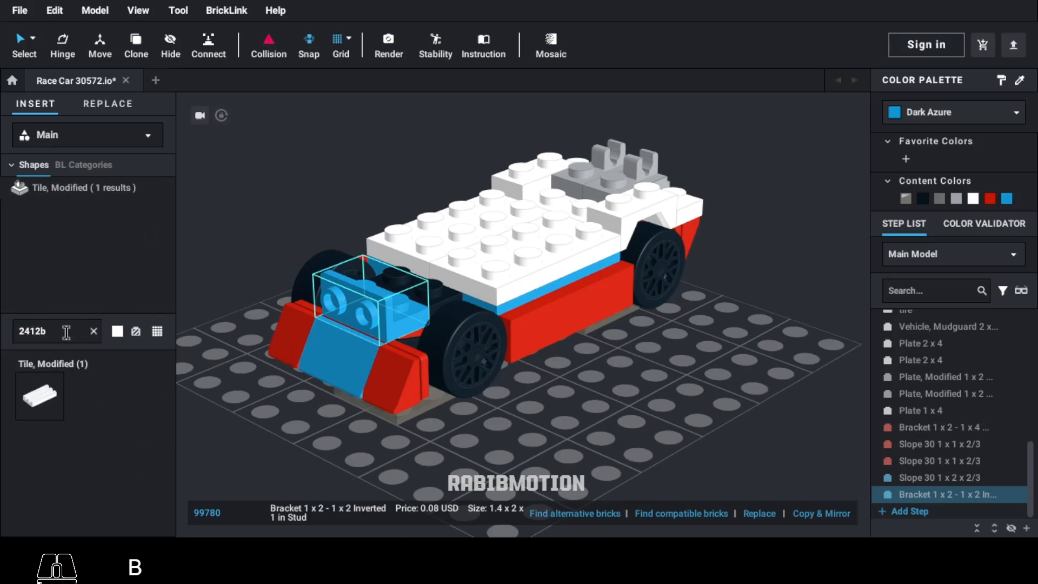
pyautogui.click(40, 396)
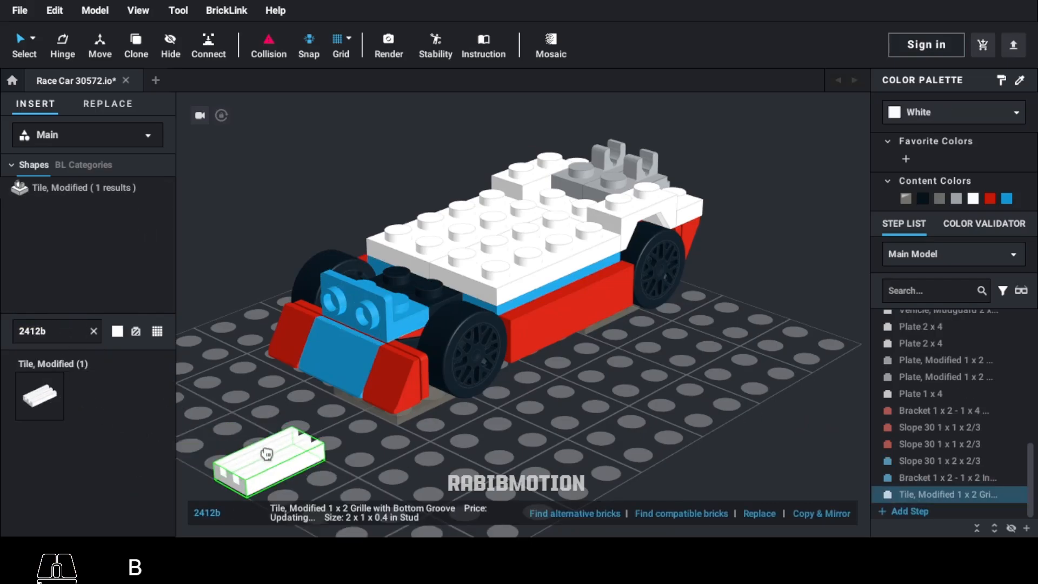
pyautogui.press('Down')
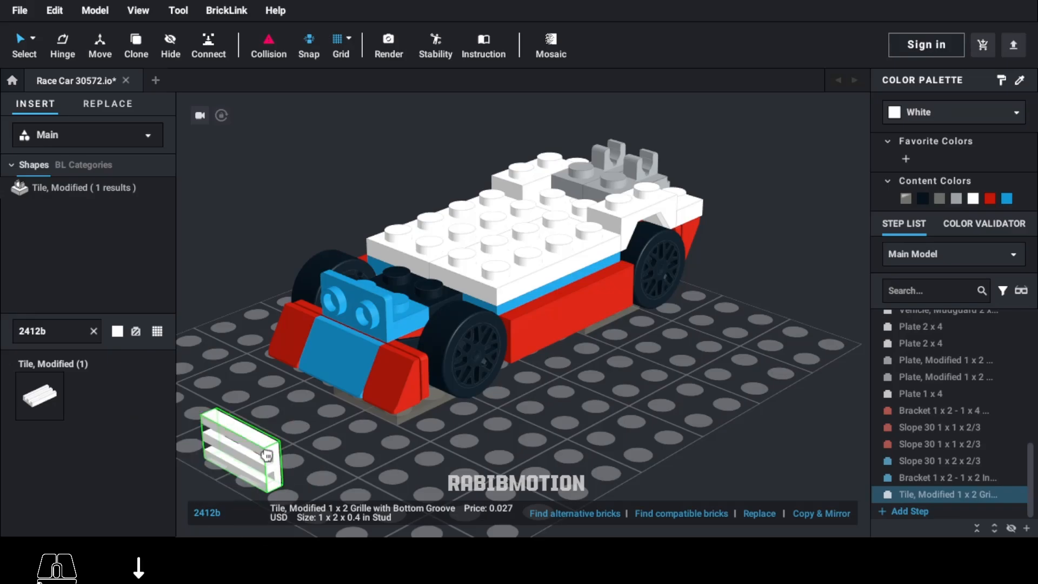
pyautogui.click(351, 321)
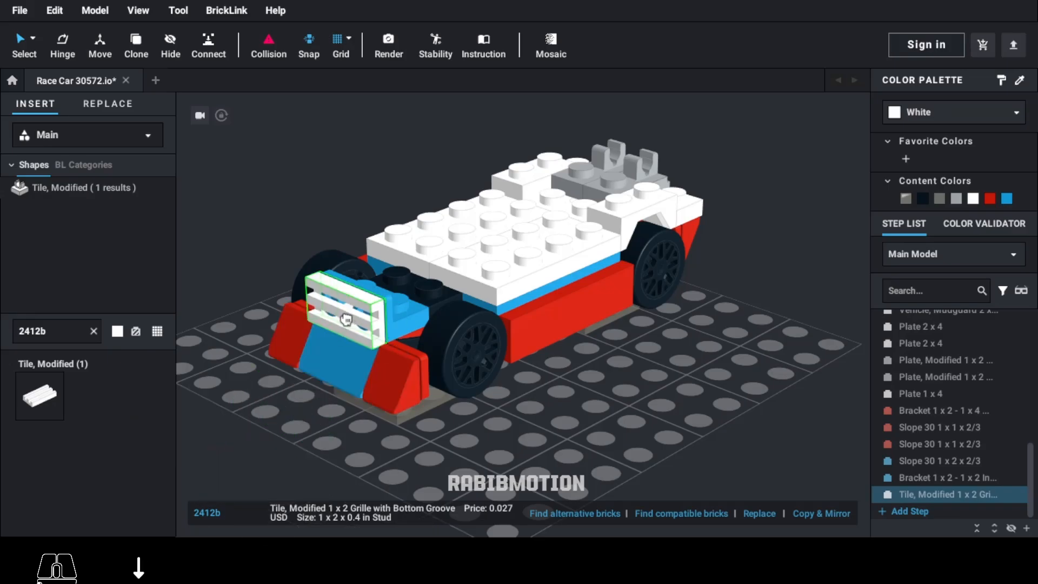
pyautogui.click(1008, 200)
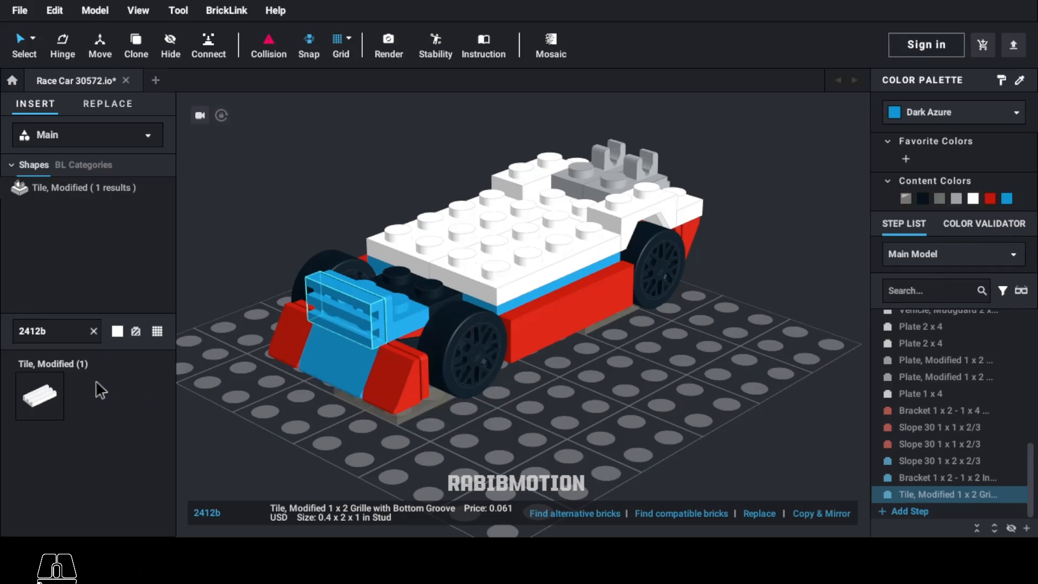
# - Place a 2 x 4 mudguard with headlights overhang (44674) over the front wheels behind the grille and color it red
pyautogui.doubleClick(75, 333)
pyautogui.write('44674')
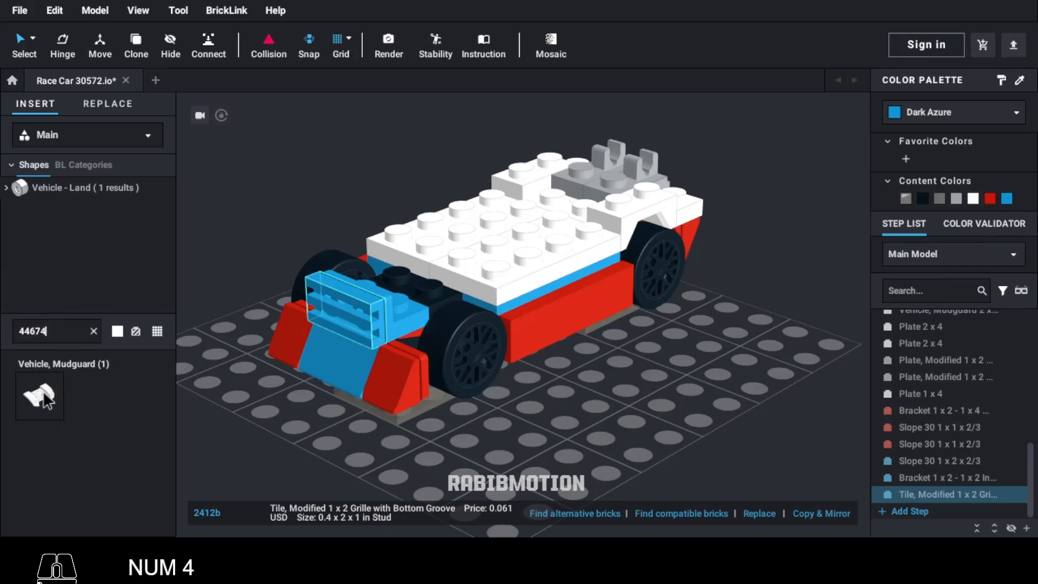
pyautogui.click(44, 395)
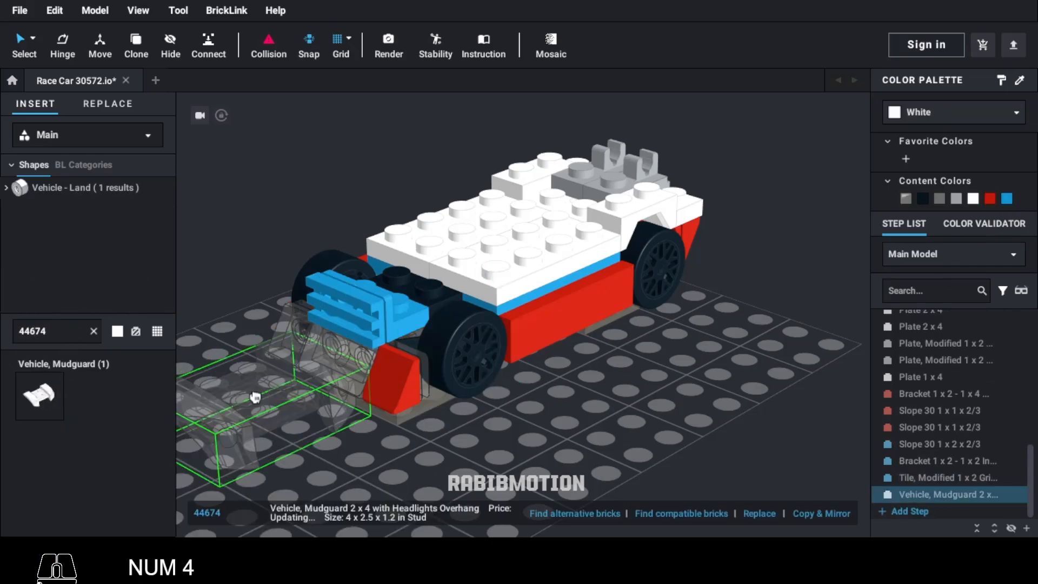
pyautogui.press('Right')
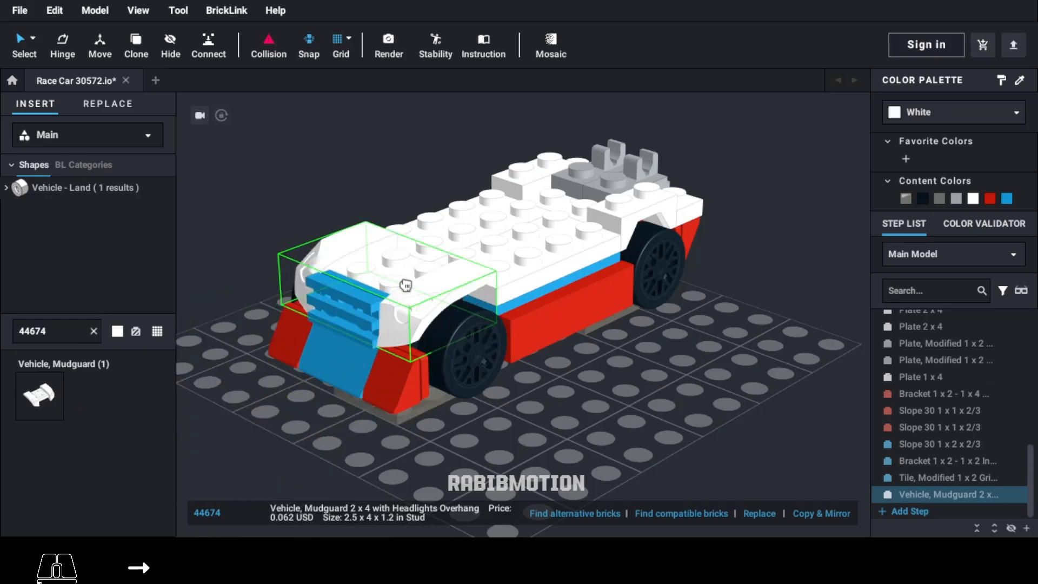
pyautogui.click(405, 289)
pyautogui.click(990, 199)
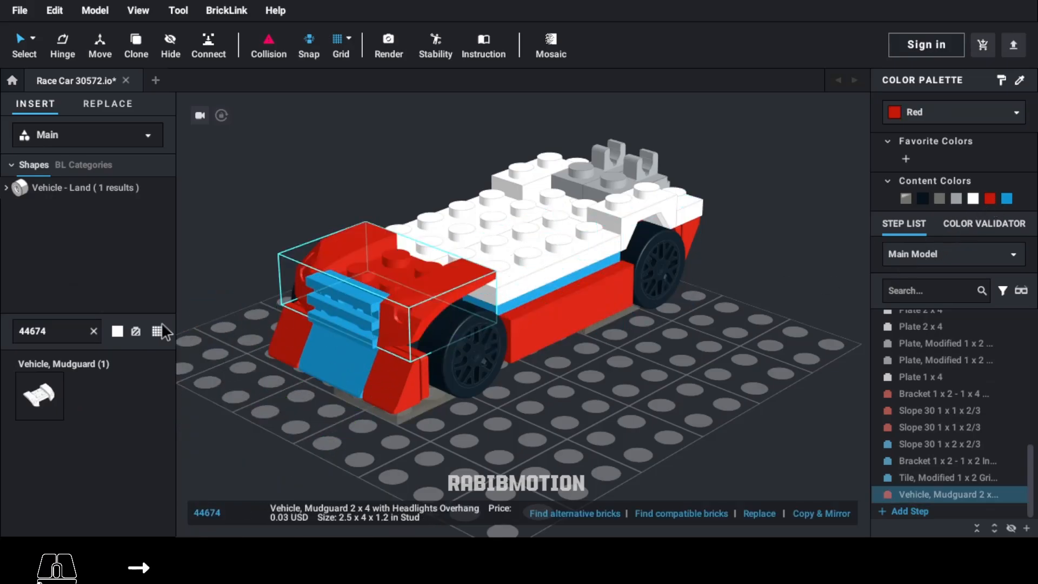
# - Place a 1 x 2 plate (3023) crosswise directly in front of the gray rear plates and color it light bluish gray
pyautogui.doubleClick(76, 332)
pyautogui.write('3023')
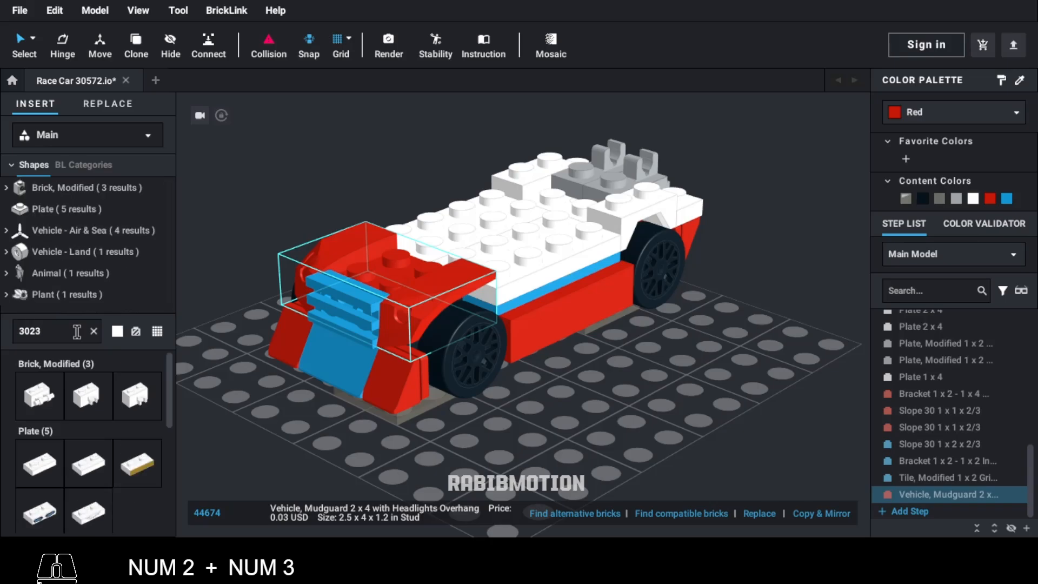
pyautogui.click(44, 472)
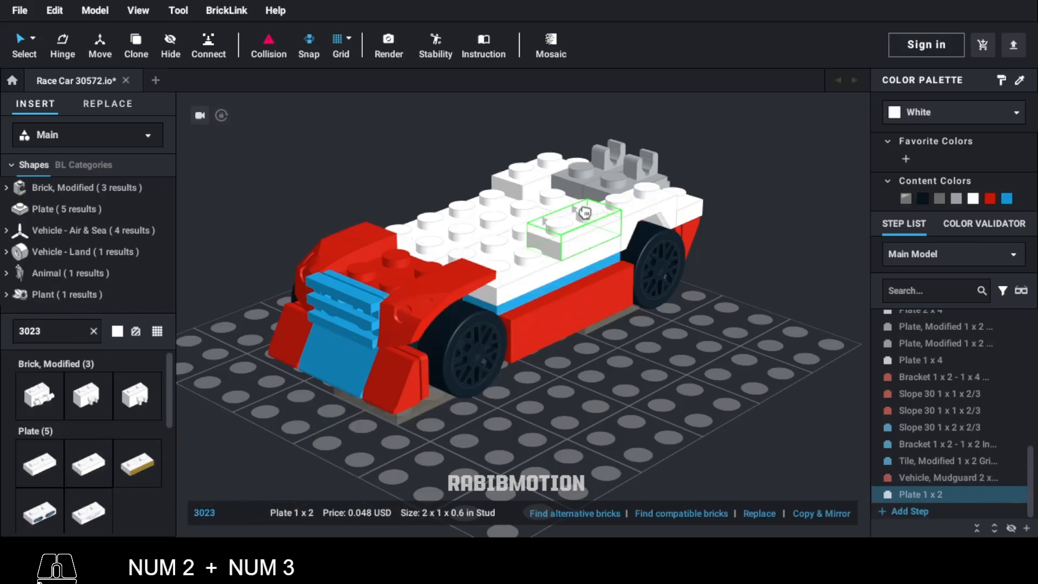
pyautogui.press('Right')
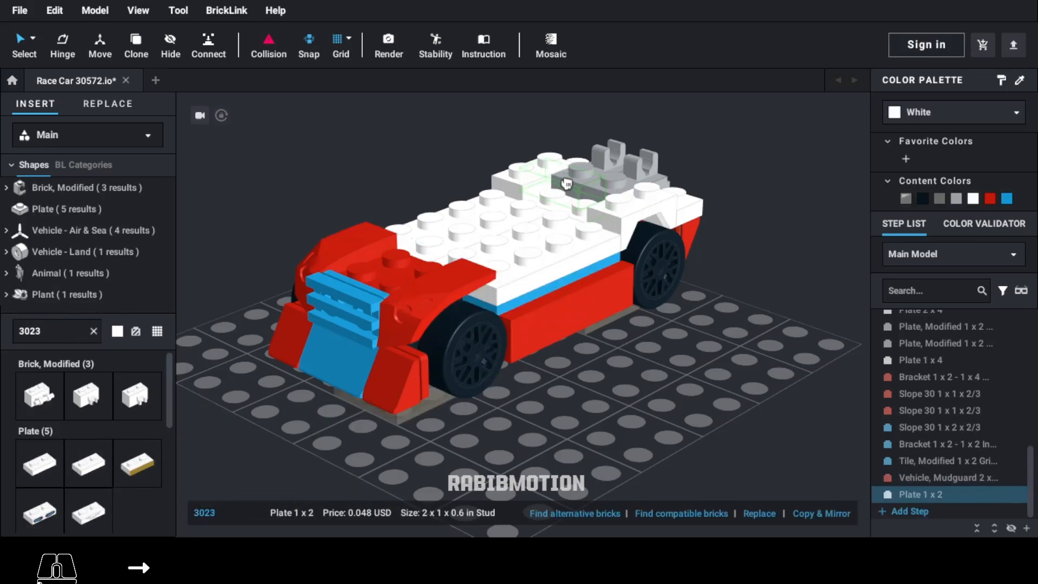
pyautogui.click(563, 189)
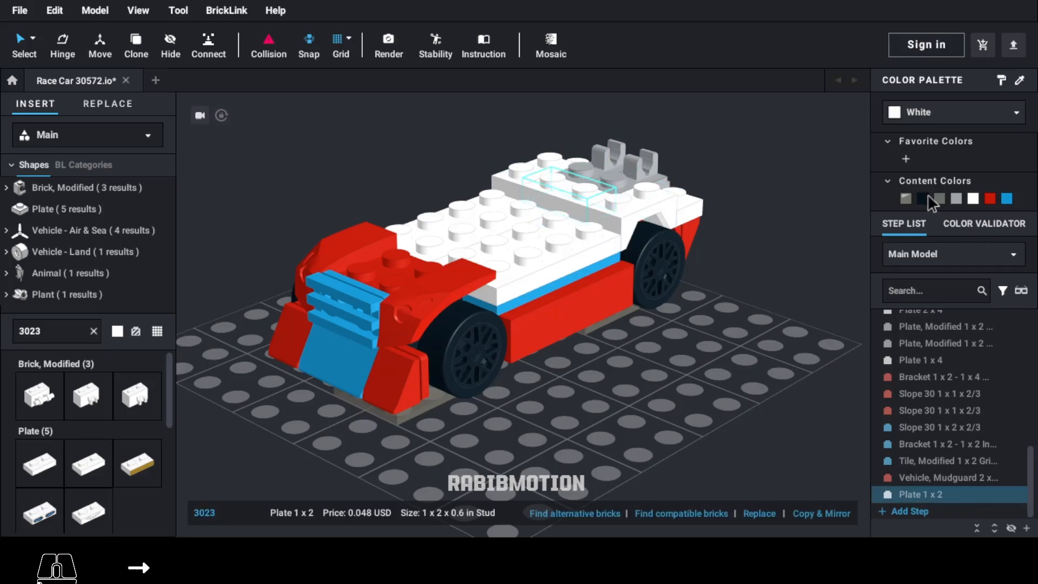
pyautogui.click(956, 200)
# - Clone the light bluish gray 1 x 2 plate onto the middle of the hood, at the rear of the red mudguard
pyautogui.press('c')
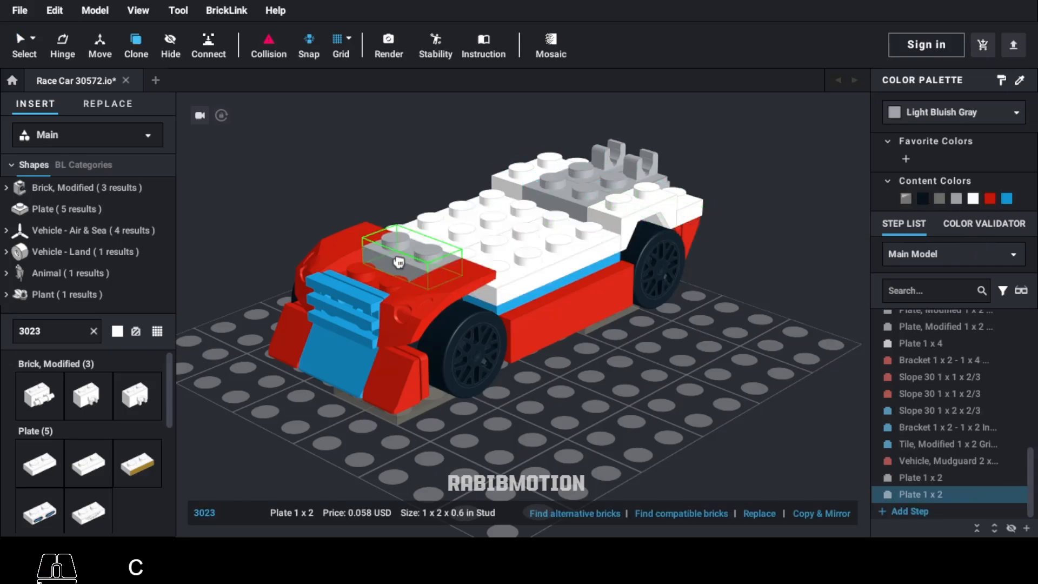
pyautogui.click(399, 263)
pyautogui.press('Escape')
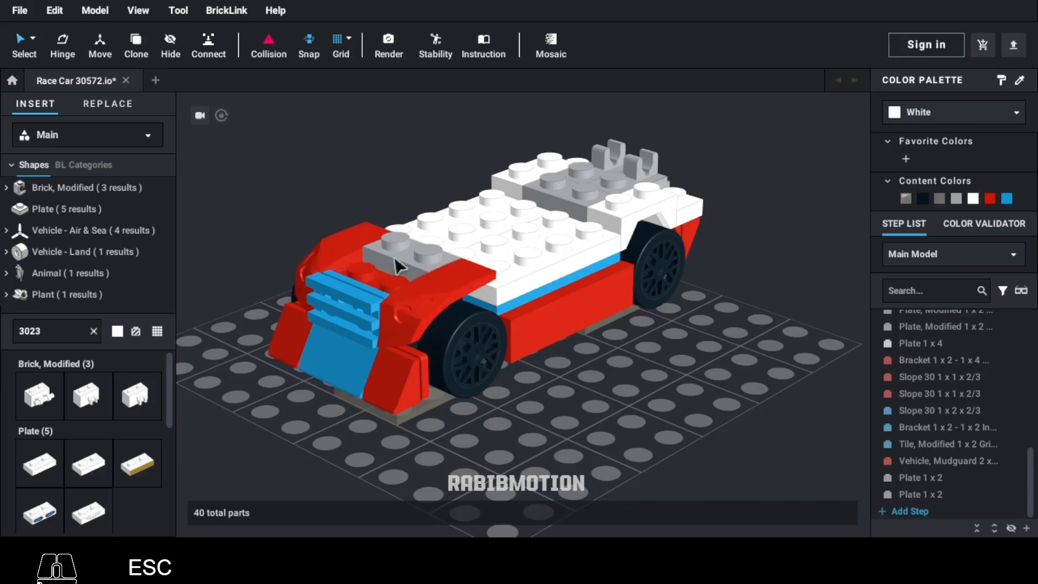
# - Place a 1 x 2 jumper plate (15573) crosswise on the white body just behind the mudguard, on the far side, and color it red
pyautogui.moveTo(590, 285); pyautogui.dragTo(584, 300, button='right')
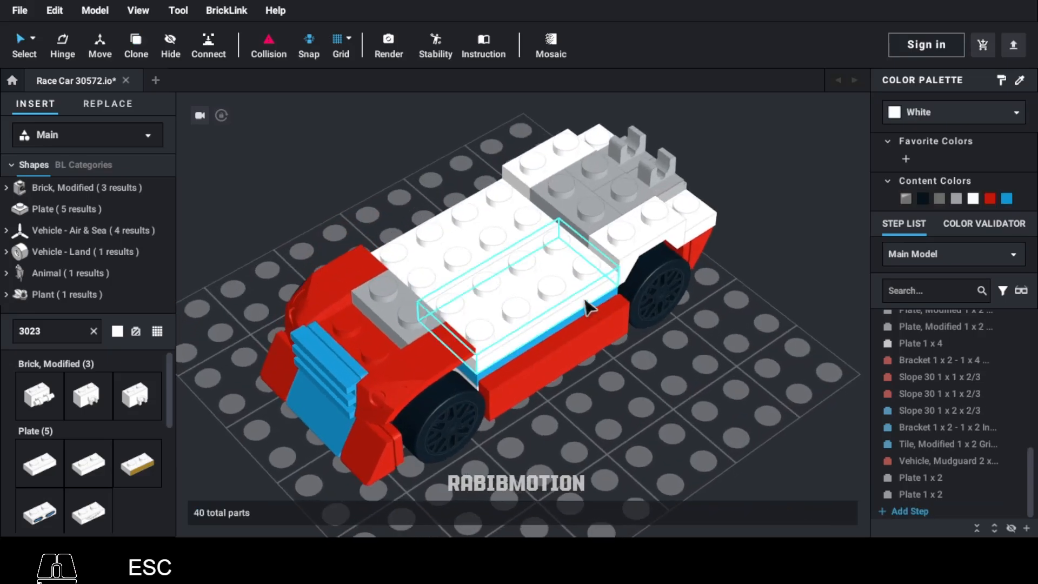
pyautogui.write('15573')
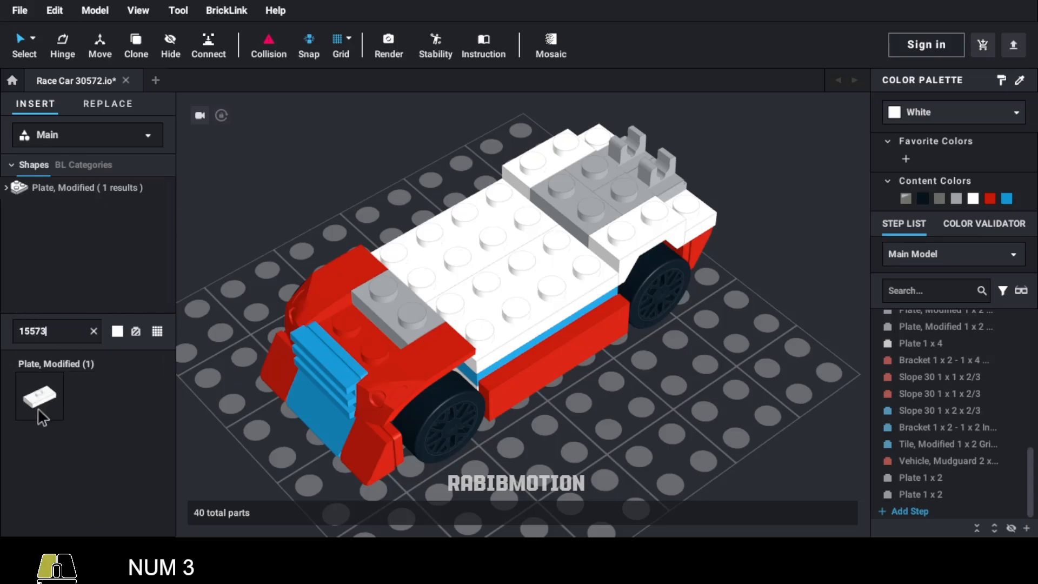
pyautogui.click(38, 408)
pyautogui.press('Right')
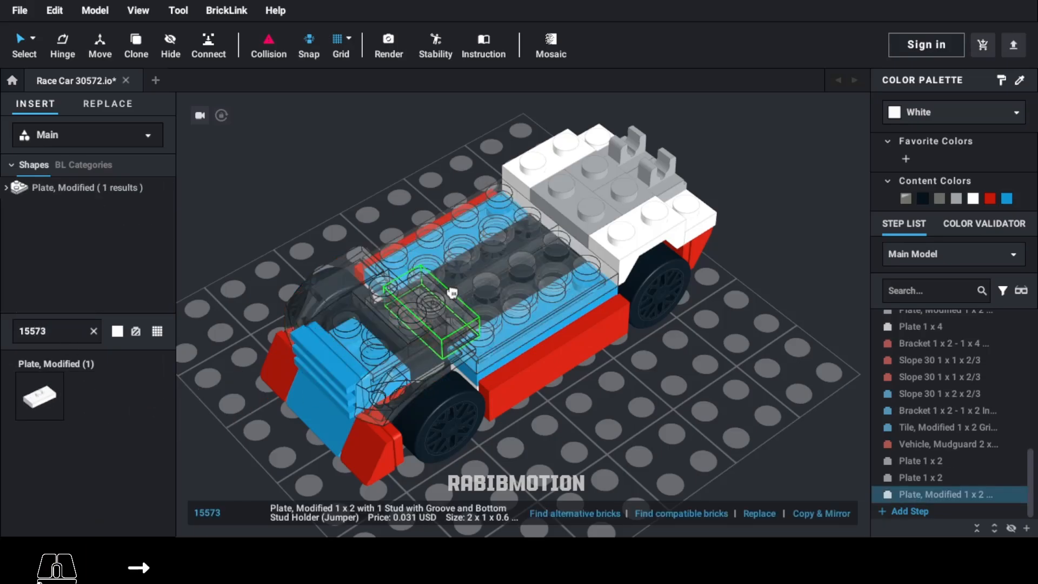
pyautogui.click(407, 257)
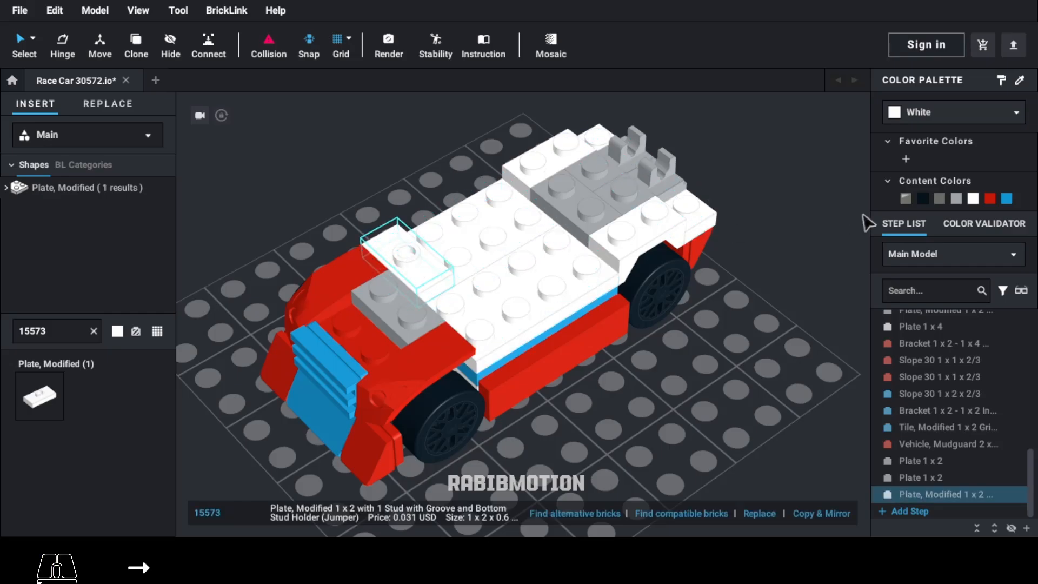
pyautogui.click(990, 198)
# - Clone the red jumper plate six times to form two rows of three on the body plus one centered before the gray rear plates
pyautogui.press('c')
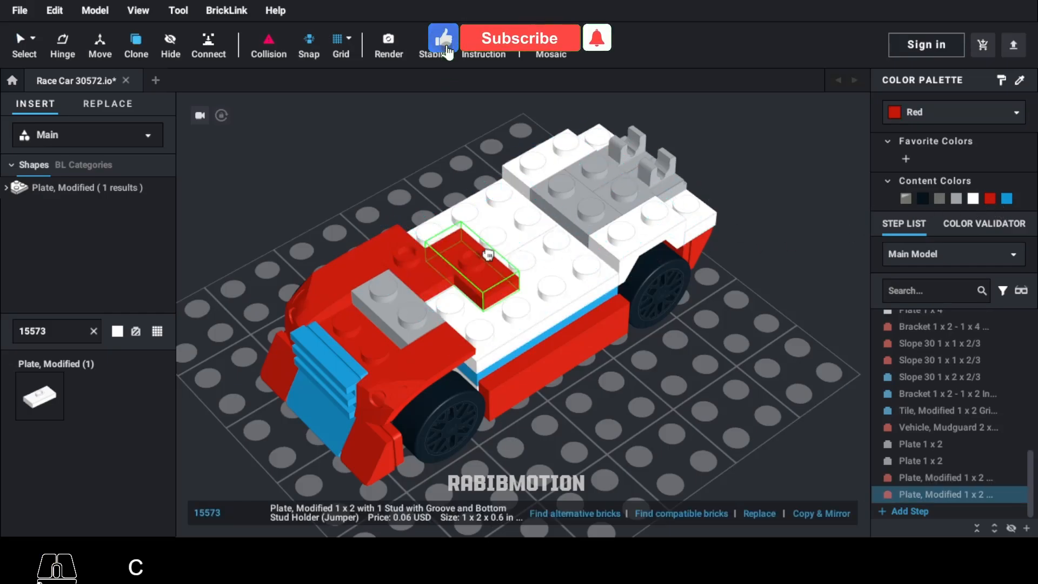
pyautogui.click(439, 234)
pyautogui.press('c')
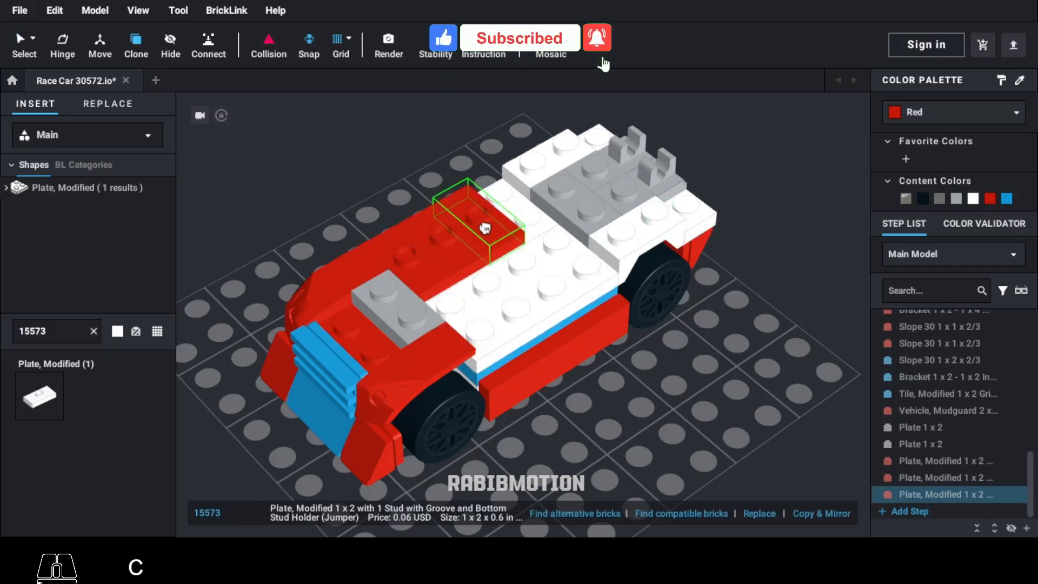
pyautogui.click(473, 313)
pyautogui.press('c')
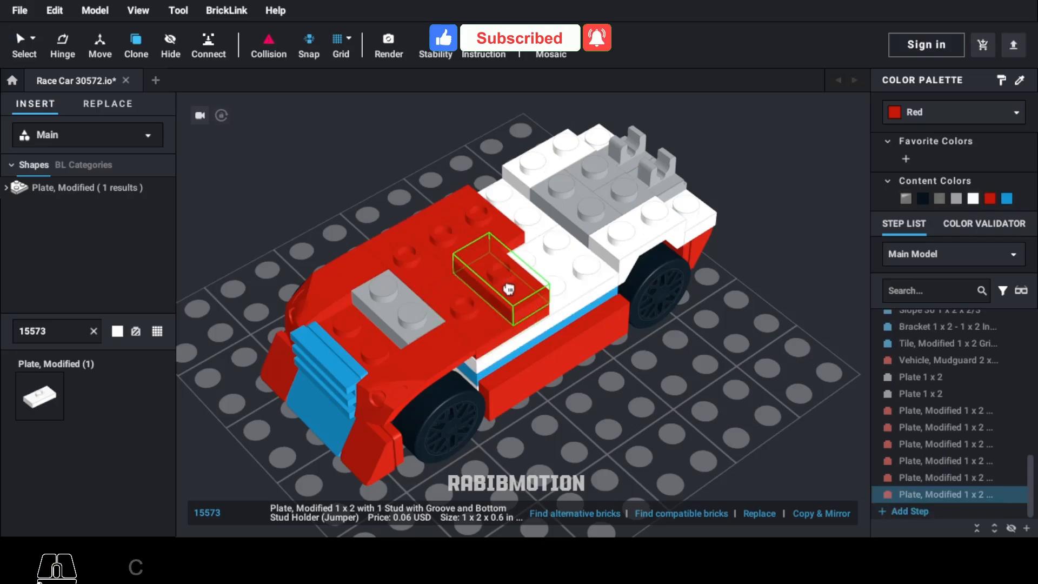
pyautogui.click(540, 273)
pyautogui.click(545, 229)
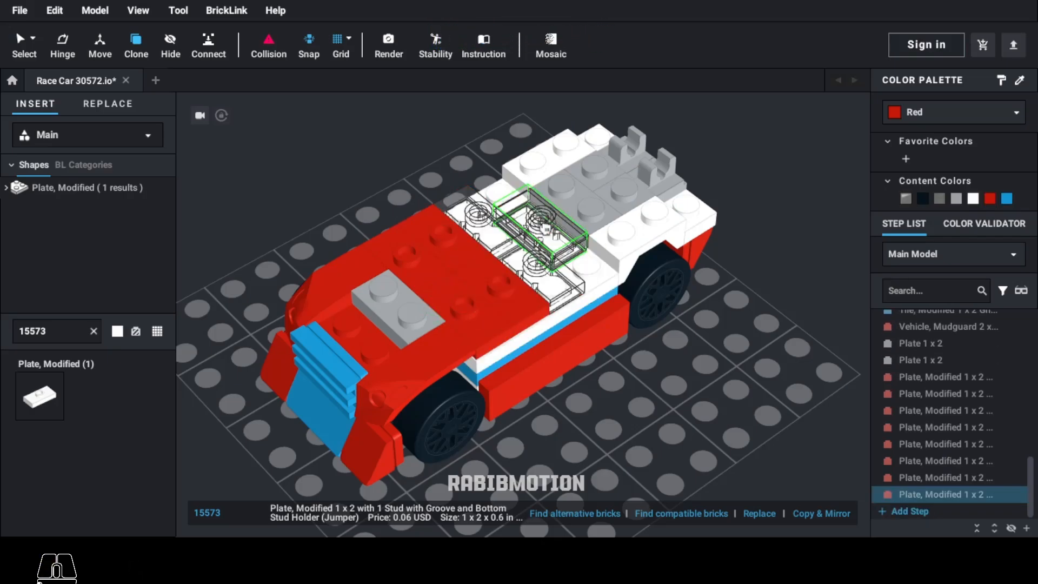
pyautogui.press('Escape')
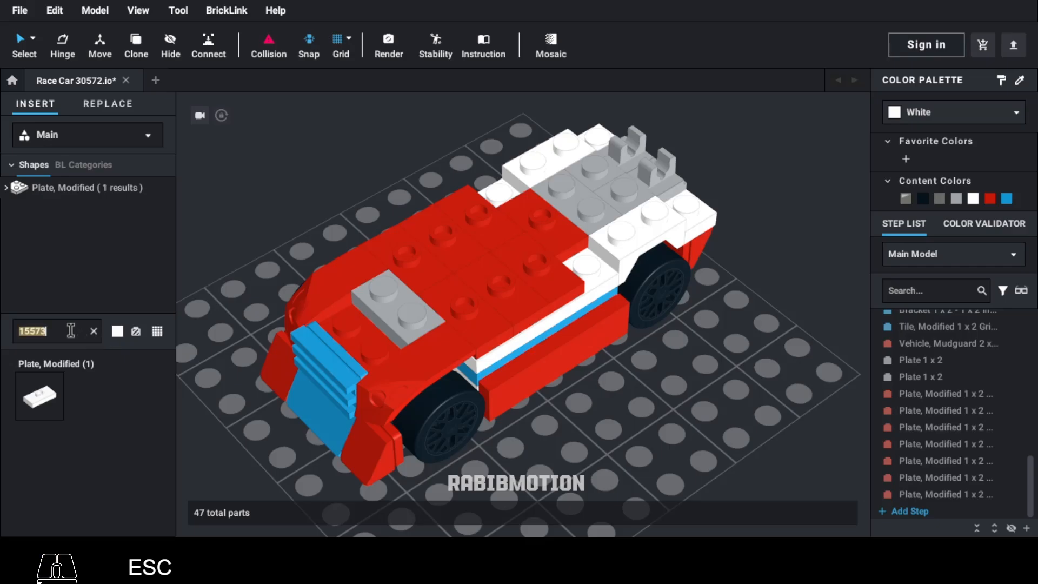
# - Fit two dark azure 2 x 1 curved slopes (11477) side by side over the hood's gray plate, sloping down to the grille
pyautogui.write('11477')
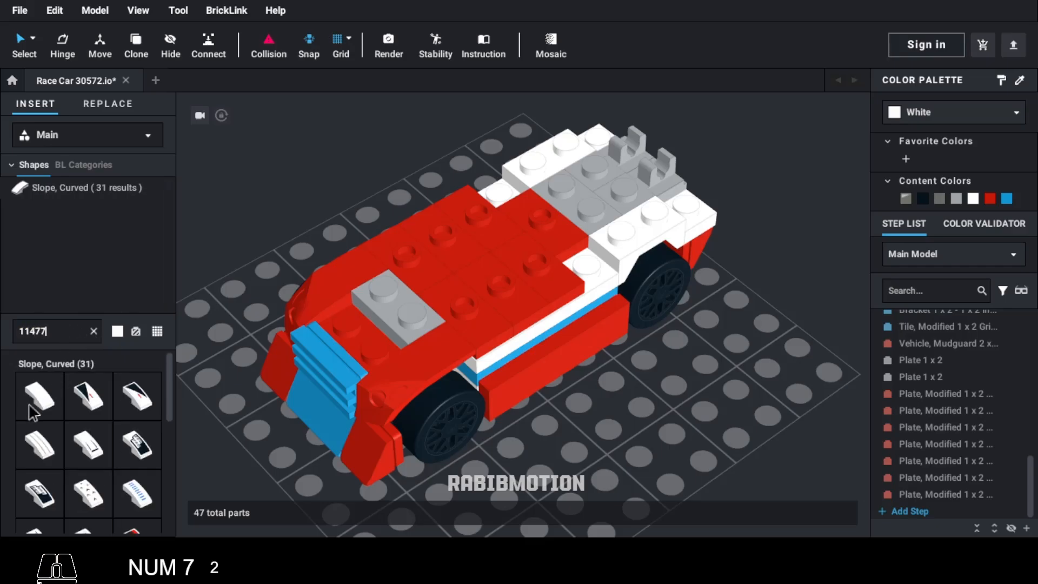
pyautogui.click(33, 407)
pyautogui.press('Right')
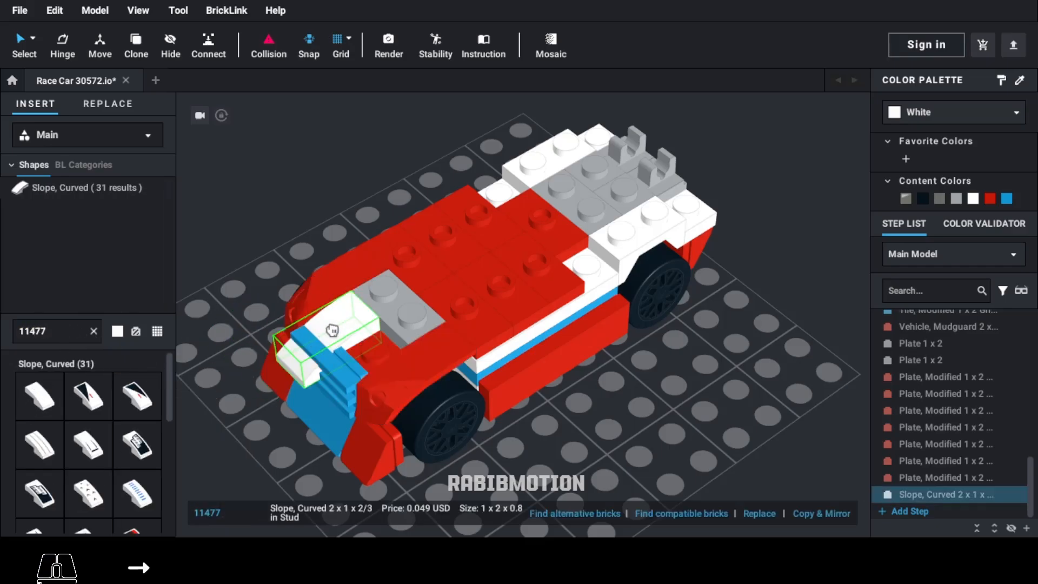
pyautogui.click(340, 306)
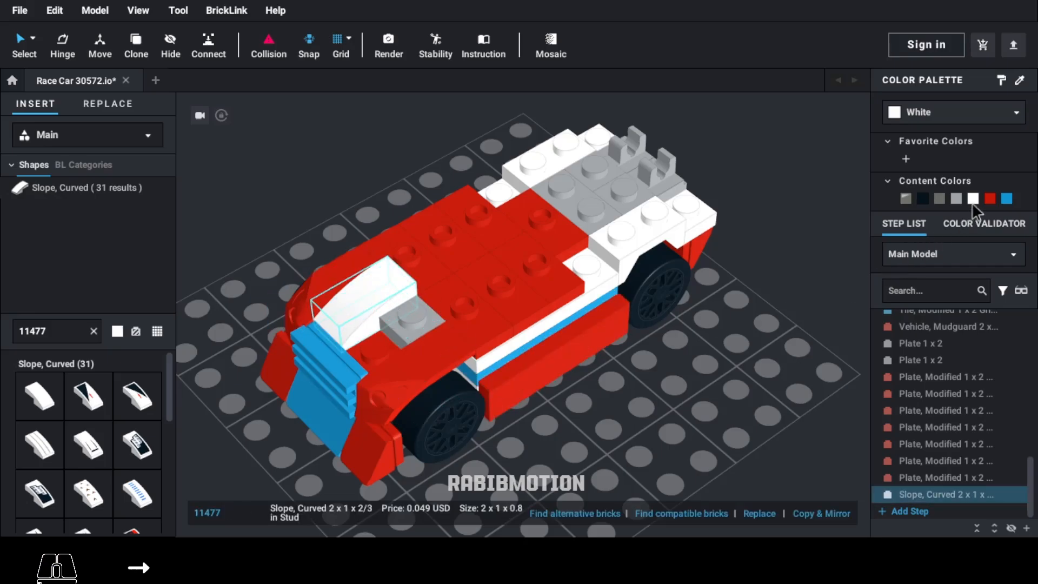
pyautogui.click(1007, 199)
pyautogui.press('c')
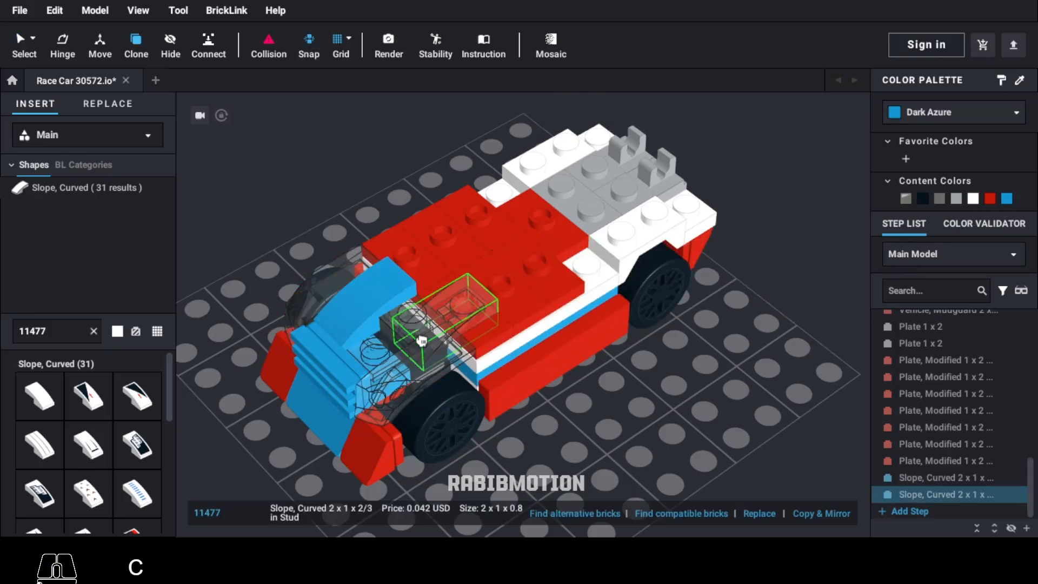
pyautogui.click(384, 336)
pyautogui.press('Escape')
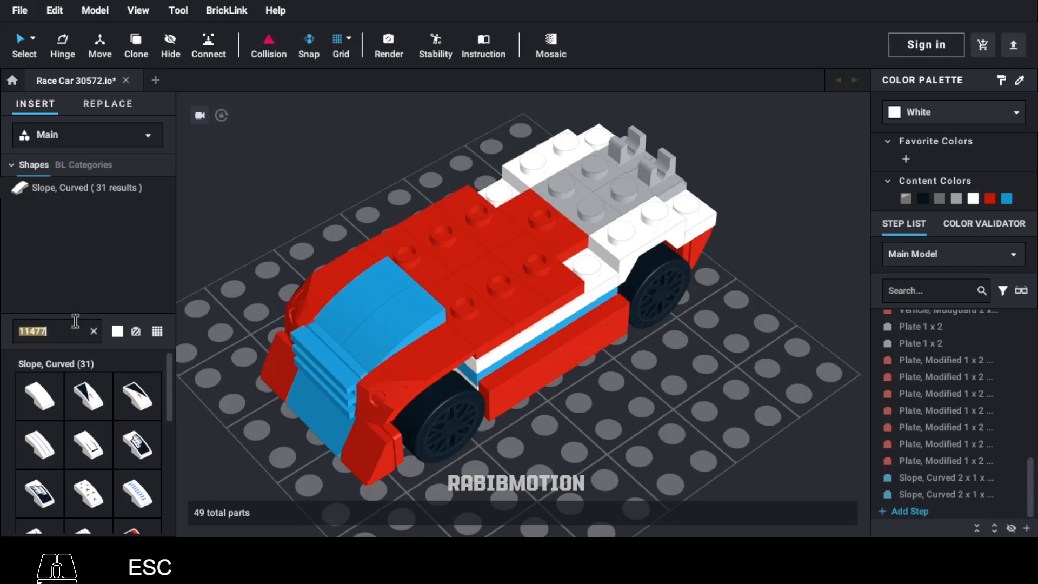
# - Place a red 4 x 1 double curved slope (93273) lengthwise over each rear wheel, flanking the gray rear plates
pyautogui.write('93273')
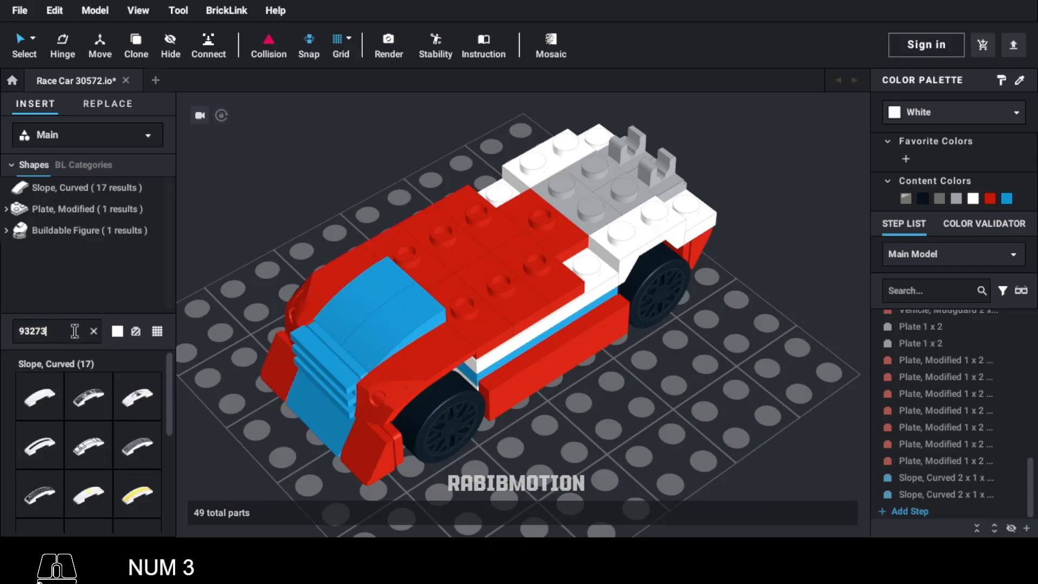
pyautogui.click(29, 396)
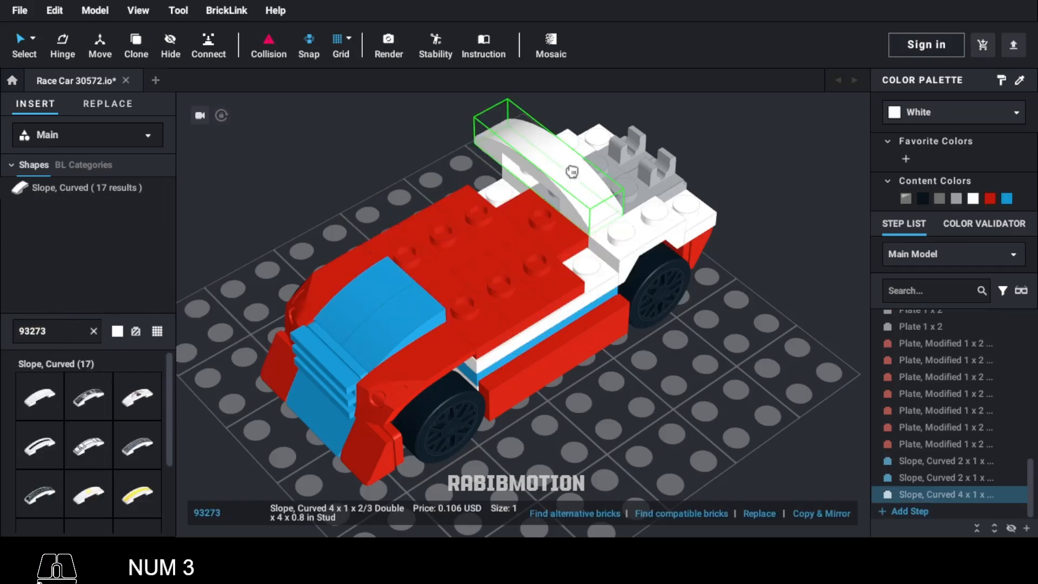
pyautogui.press('Left')
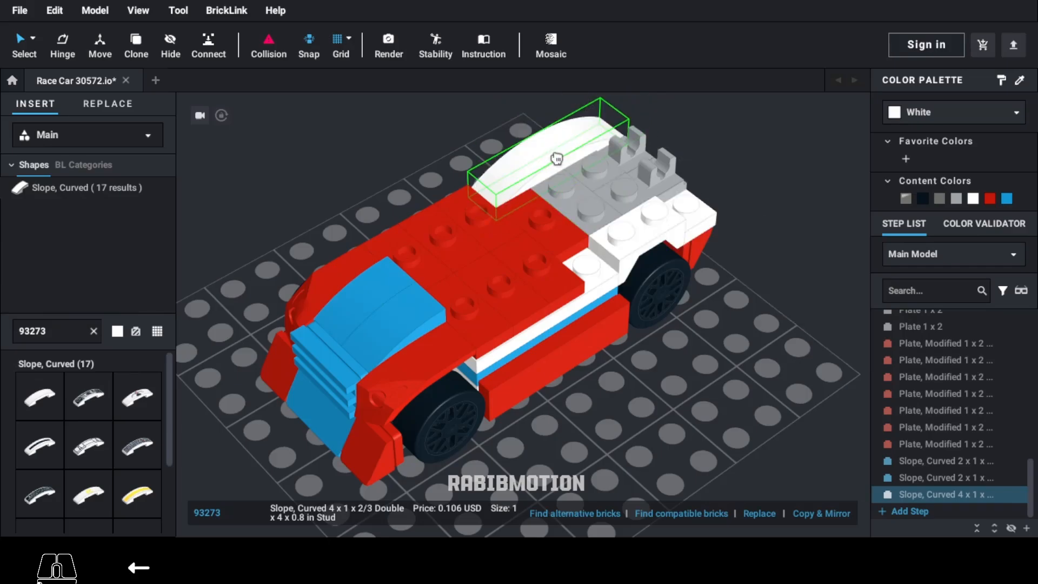
pyautogui.click(552, 161)
pyautogui.click(990, 198)
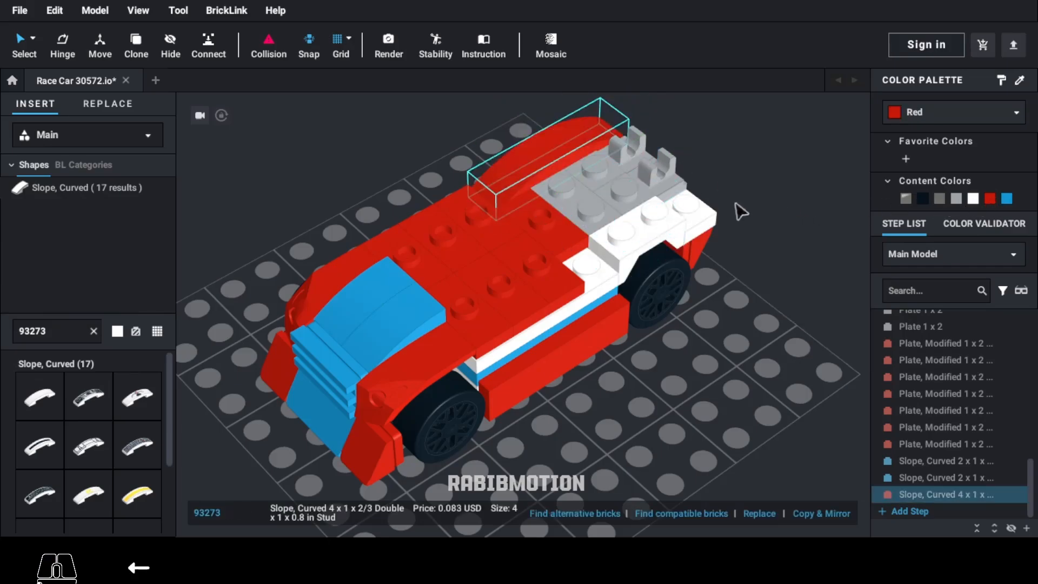
pyautogui.press('c')
pyautogui.click(665, 189)
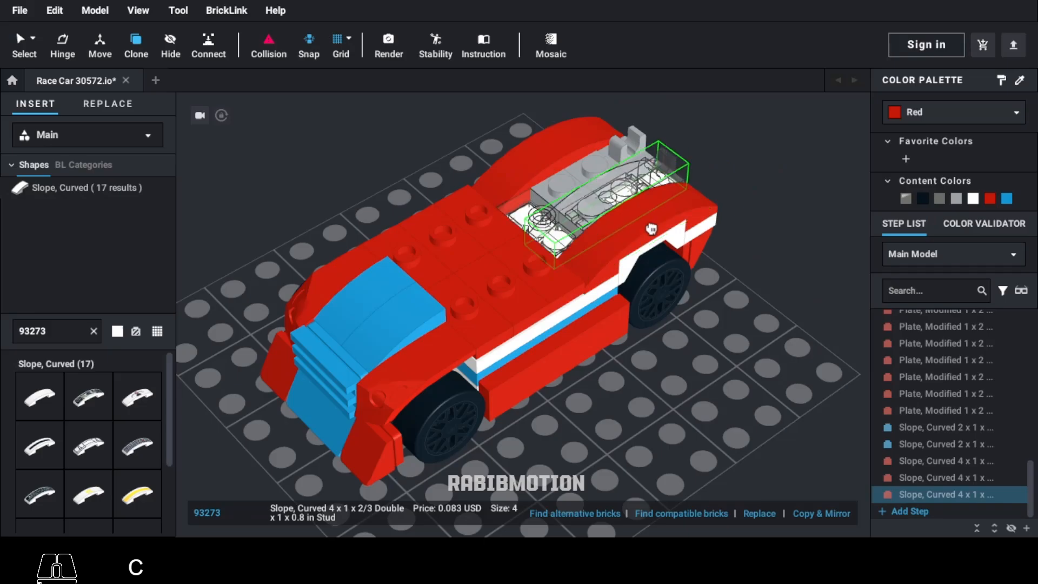
pyautogui.press('Escape')
# - Place a 2 x 3 plate (3021) crosswise on the jumper plate studs in the middle of the body and color it black
pyautogui.moveTo(576, 372); pyautogui.dragTo(572, 357, button='right')
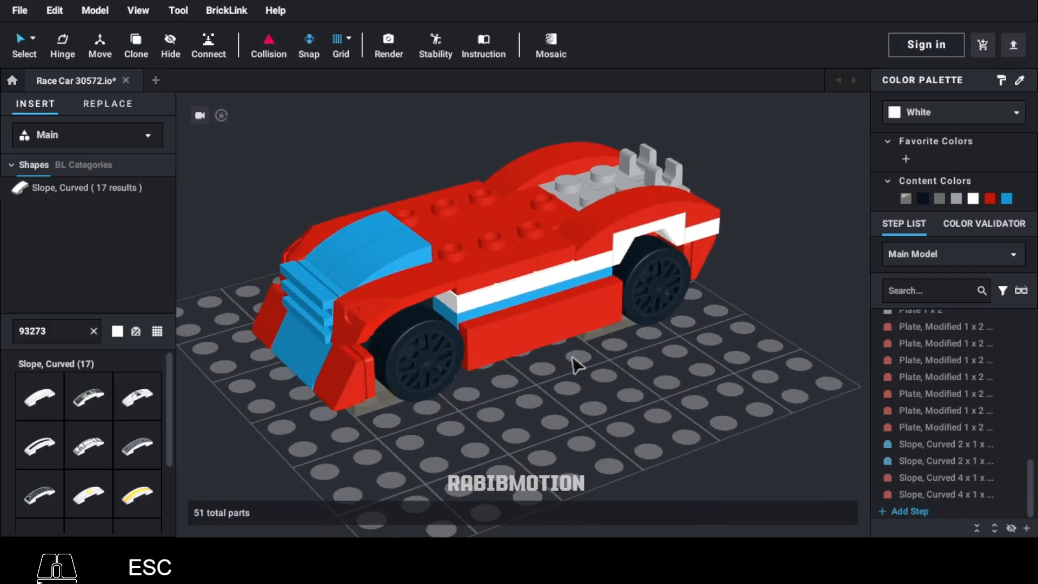
pyautogui.moveTo(572, 357); pyautogui.dragTo(582, 398, button='middle')
pyautogui.doubleClick(81, 331)
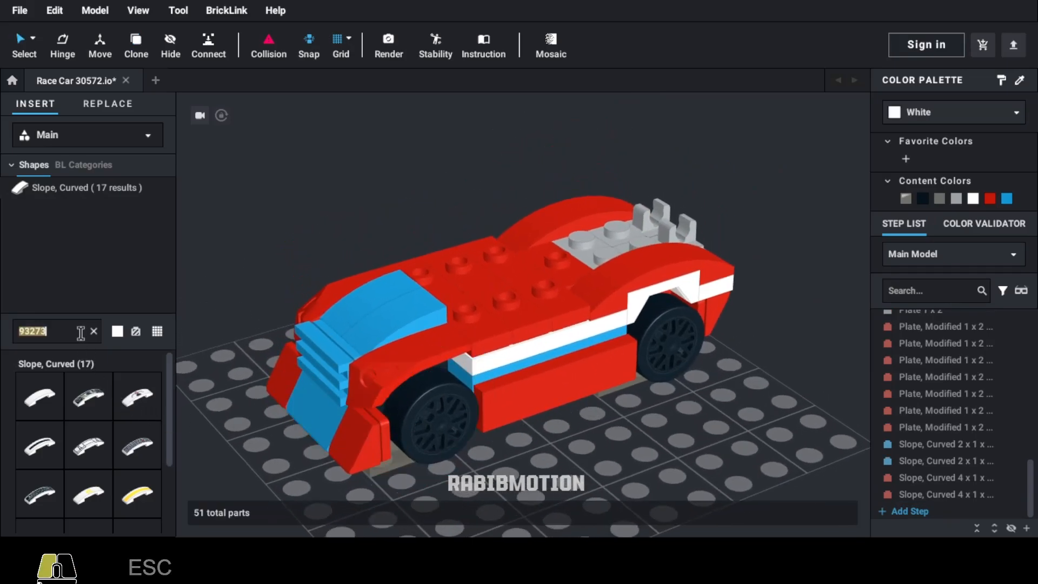
pyautogui.write('3021')
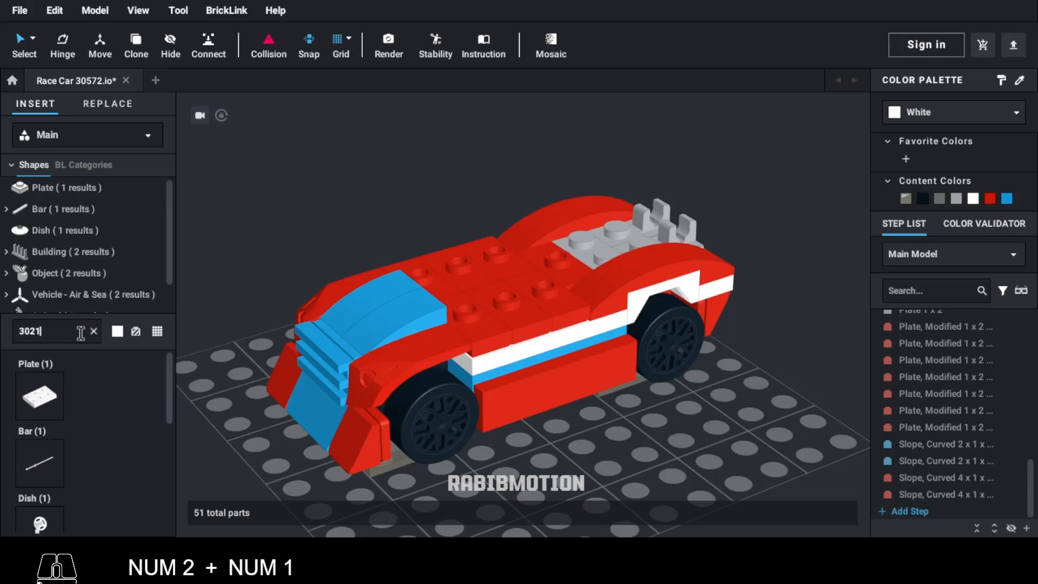
pyautogui.click(64, 387)
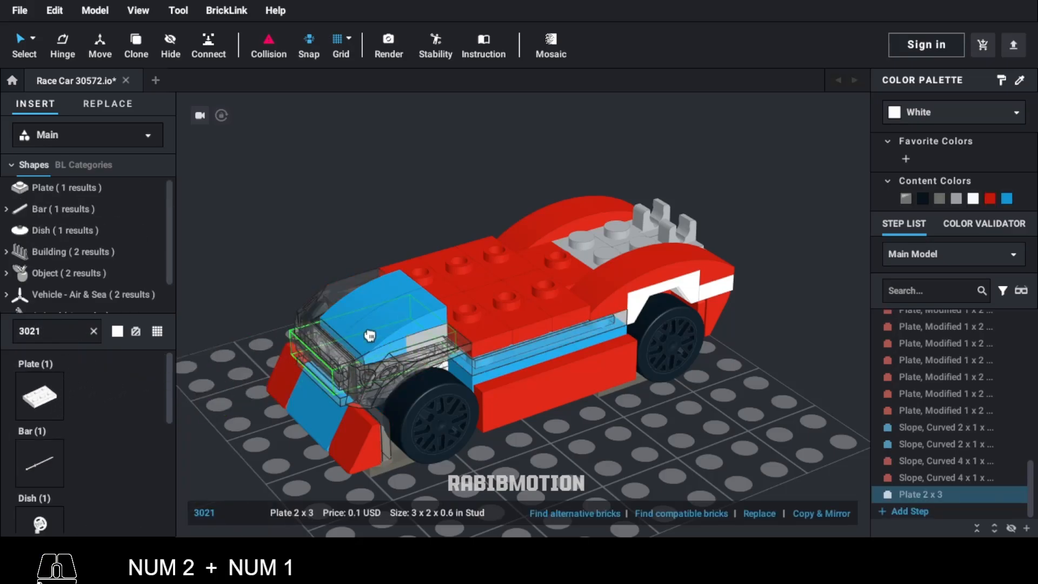
pyautogui.press('Right')
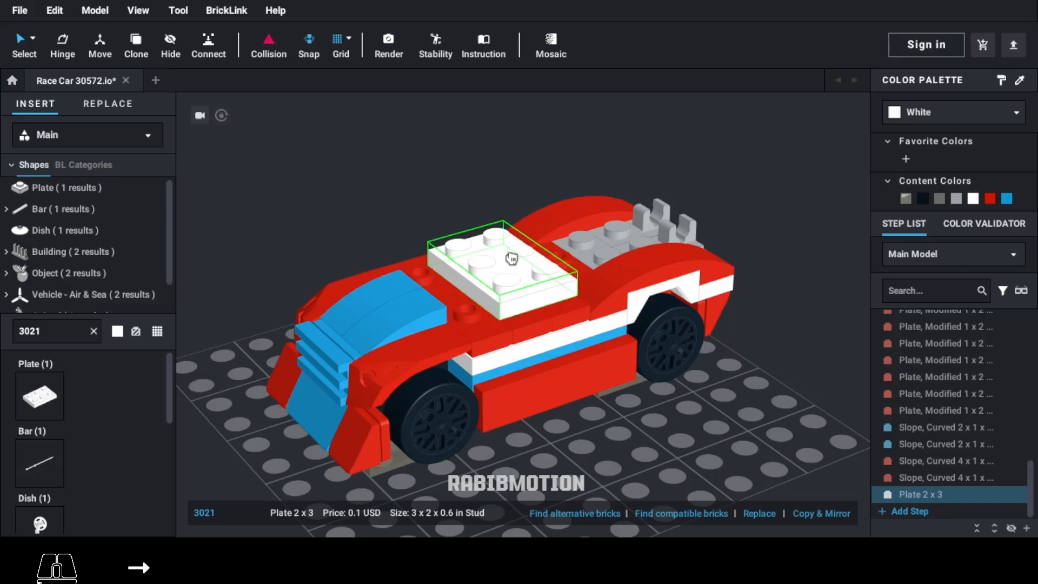
pyautogui.click(510, 258)
pyautogui.click(922, 199)
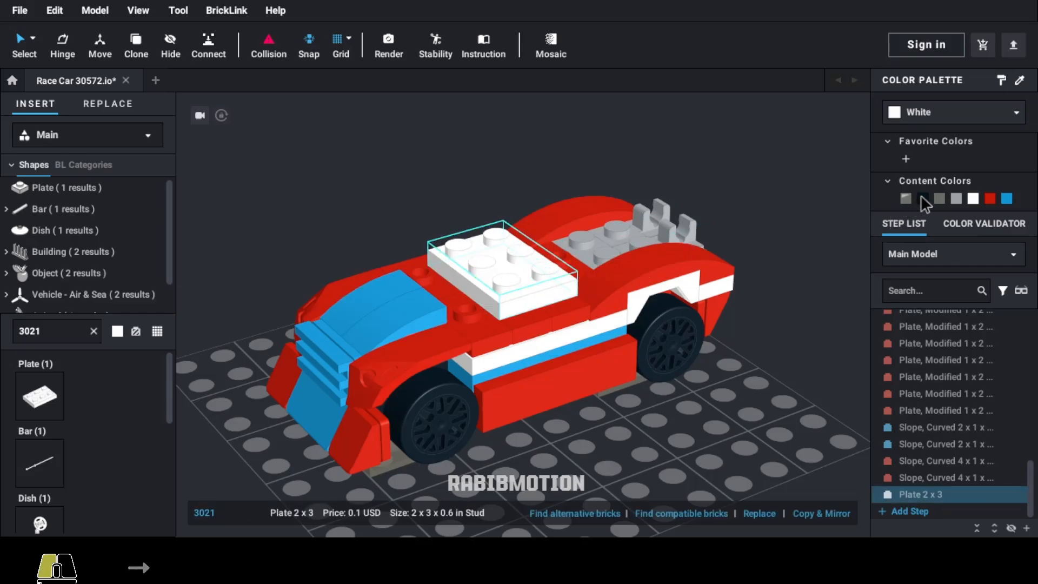
# - Place a 1 x 2 slope (85984) between the blue hood slopes and the black 2 x 3 plate, facing forward, and color it black
pyautogui.write('85984')
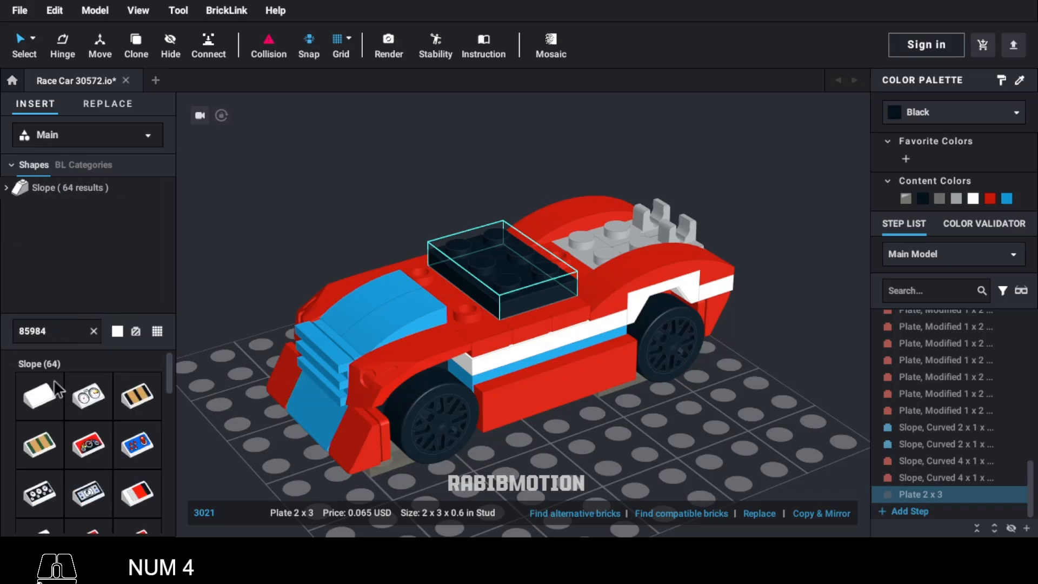
pyautogui.click(54, 379)
pyautogui.press('Right')
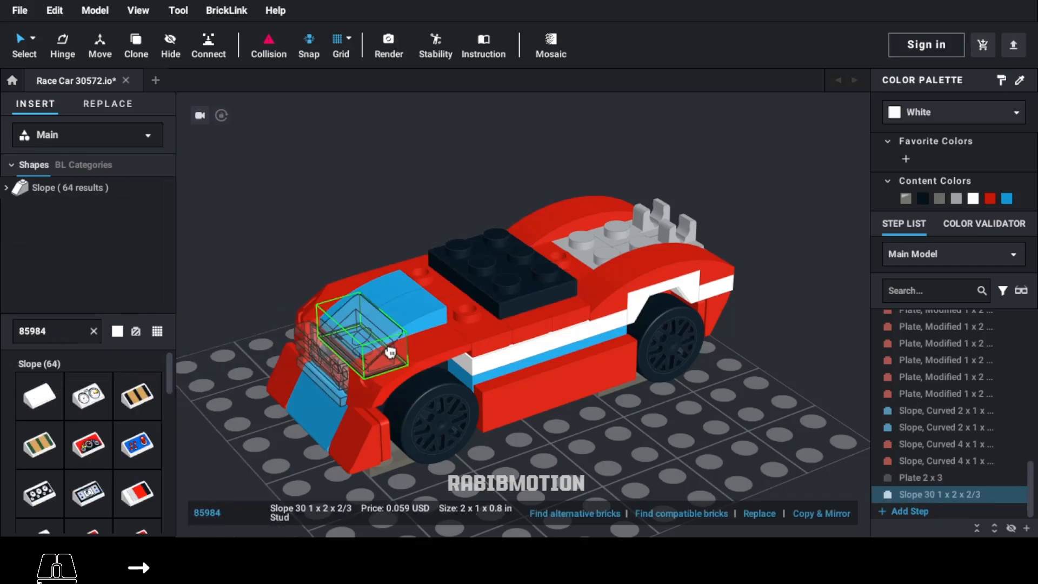
pyautogui.click(441, 285)
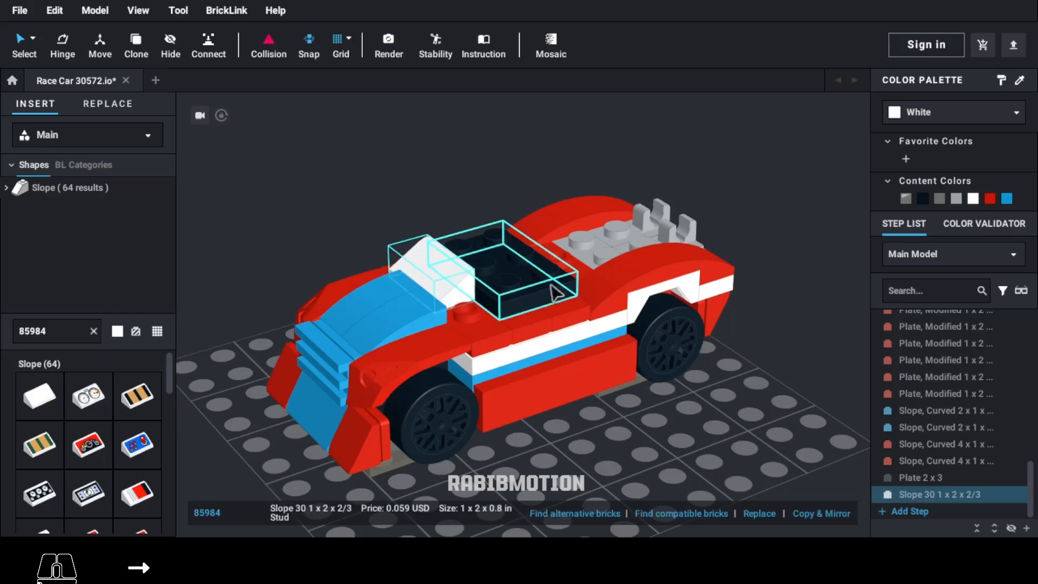
pyautogui.click(923, 197)
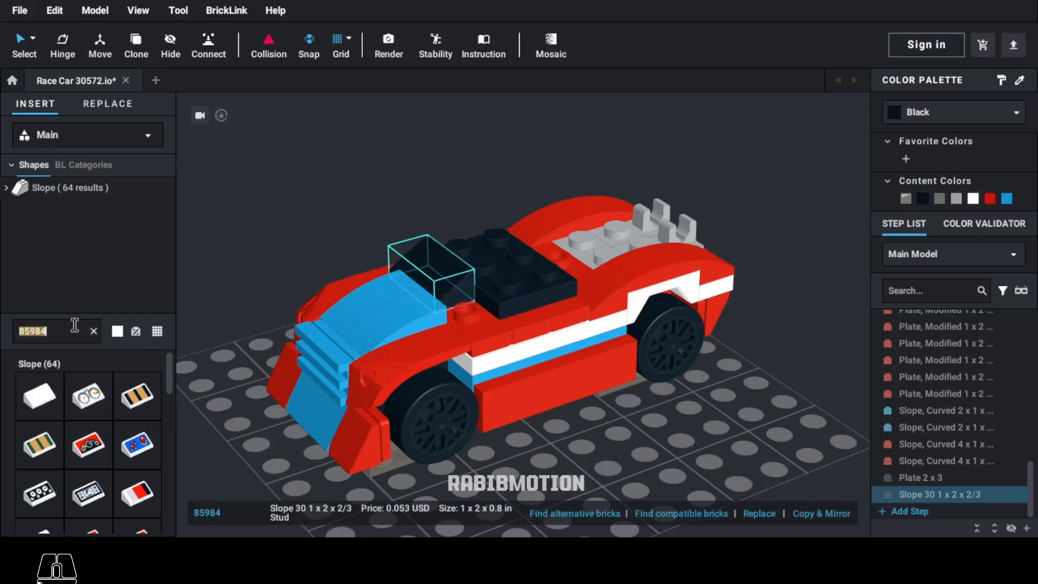
# - Place a 1 x 1 slope (54200) beside the black 1 x 2 slope, facing forward, and color it black to complete the windshield
pyautogui.write('54200')
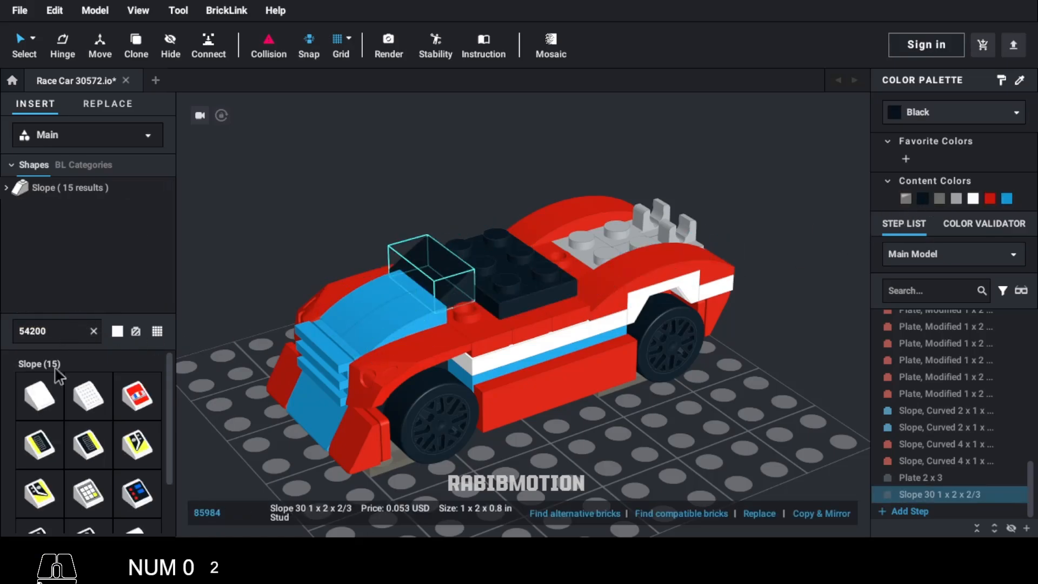
pyautogui.click(43, 397)
pyautogui.press('Right')
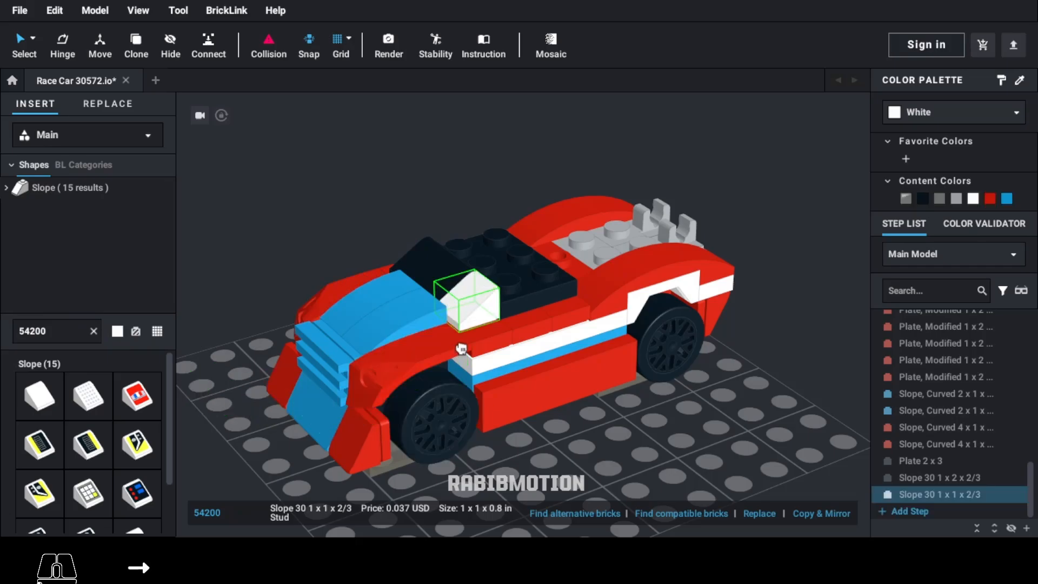
pyautogui.click(461, 349)
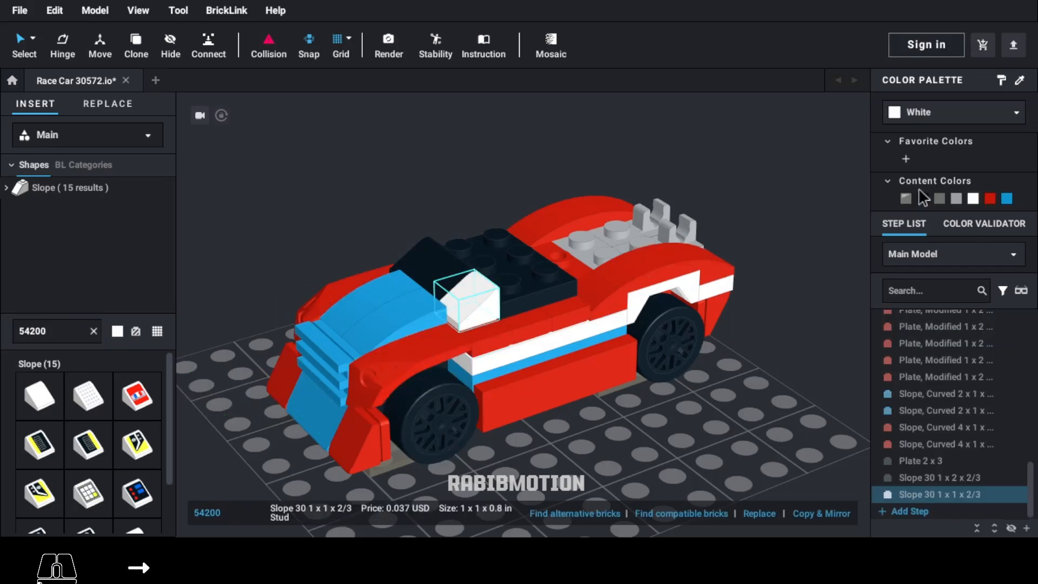
pyautogui.click(923, 199)
# - Place a 1 x 1 tile (3070) on the front middle stud of the black 2 x 3 plate and color it dark azure
pyautogui.doubleClick(74, 334)
pyautogui.write('3070')
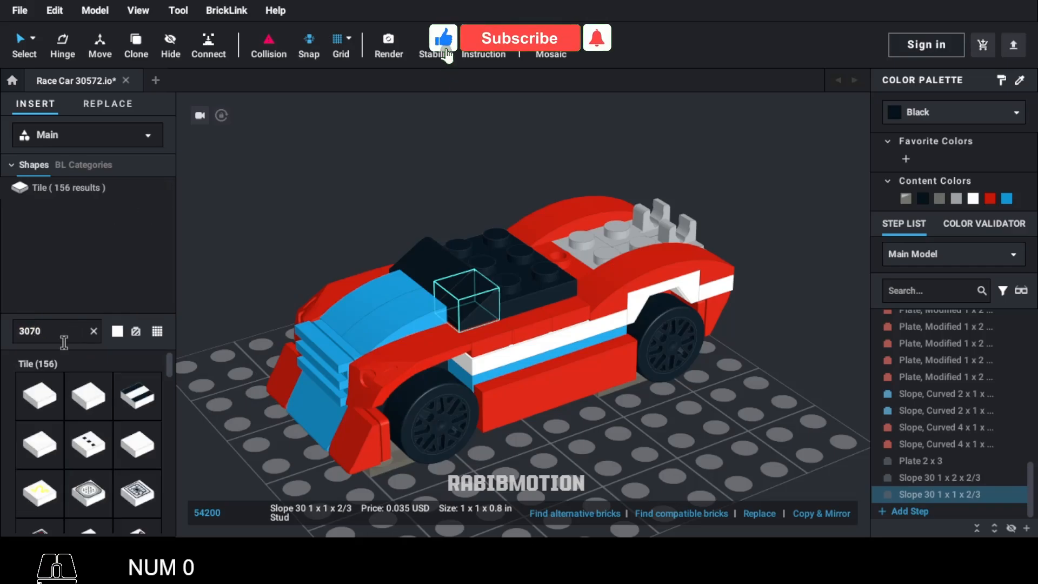
pyautogui.click(40, 396)
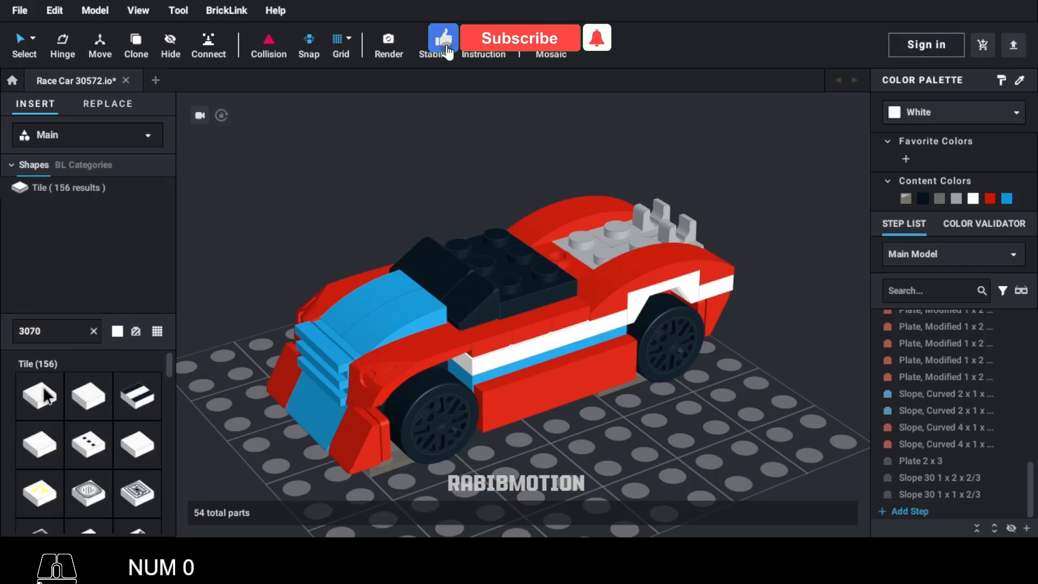
pyautogui.click(495, 247)
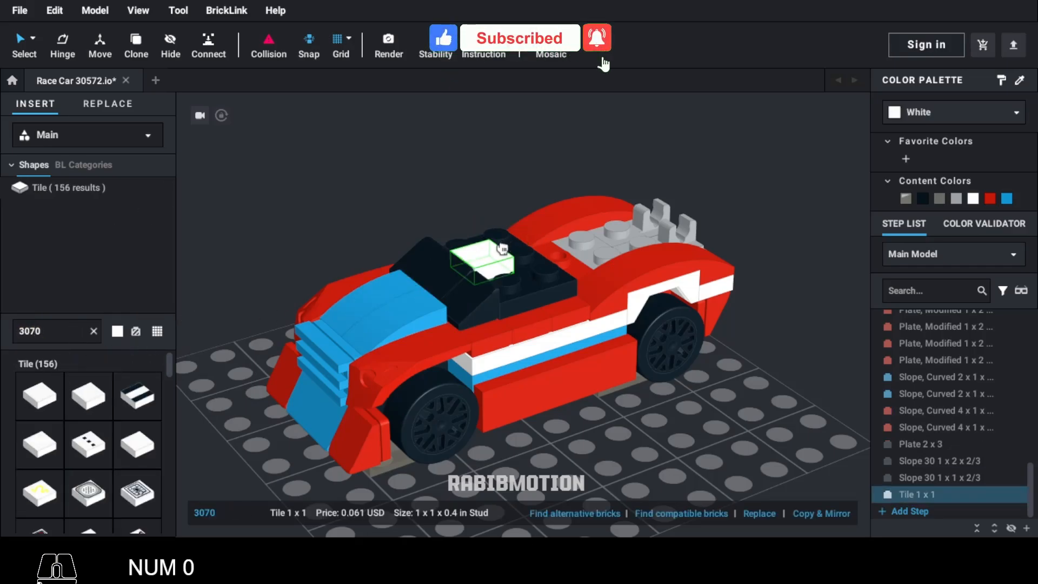
pyautogui.click(502, 247)
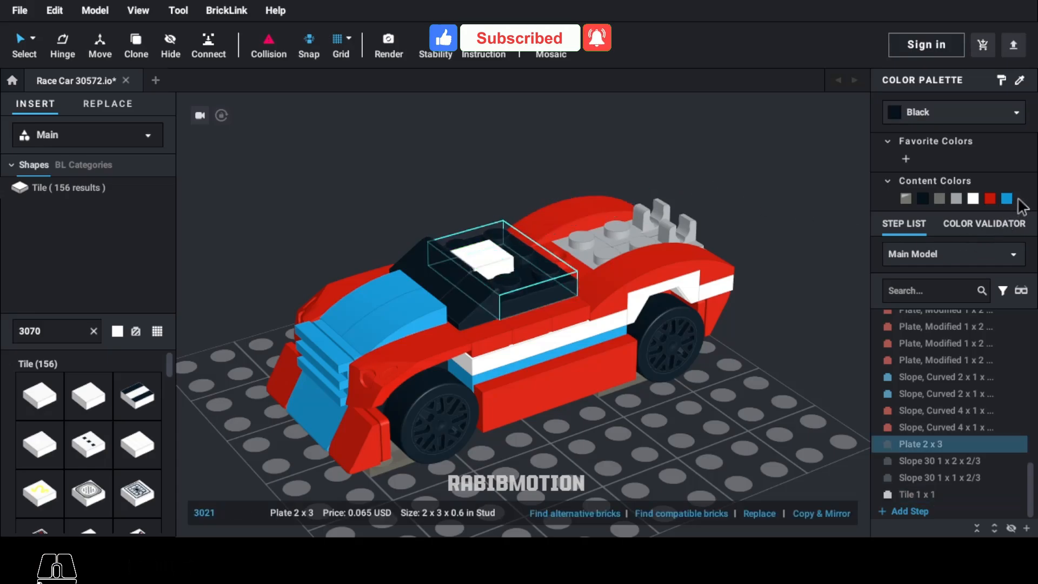
pyautogui.click(482, 256)
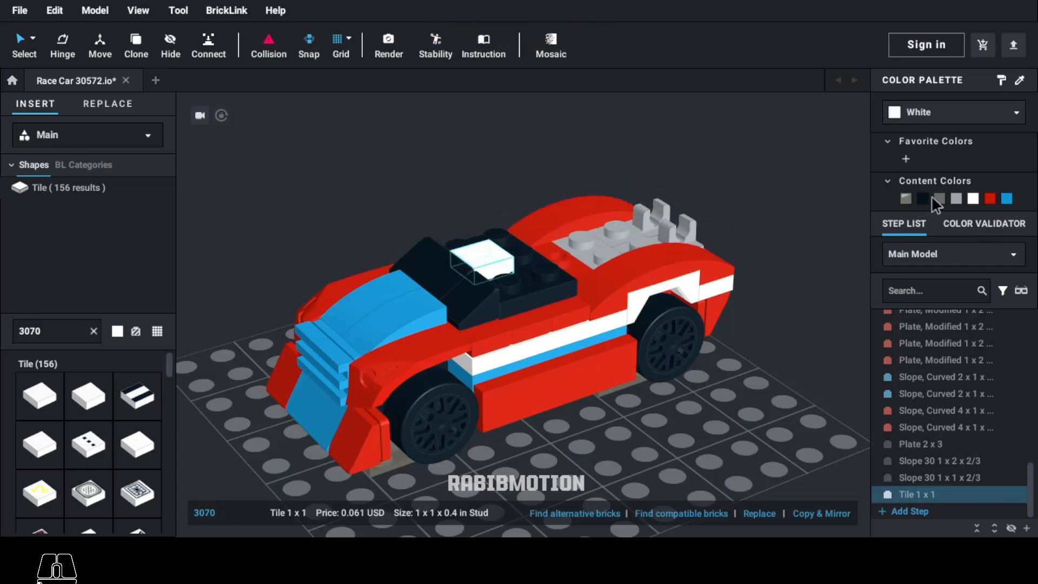
pyautogui.click(1005, 199)
# - Clone a blue hood curved slope (11477), turn it around and place it behind the blue roof tile, sloping toward the rear
pyautogui.press('c')
pyautogui.click(419, 300)
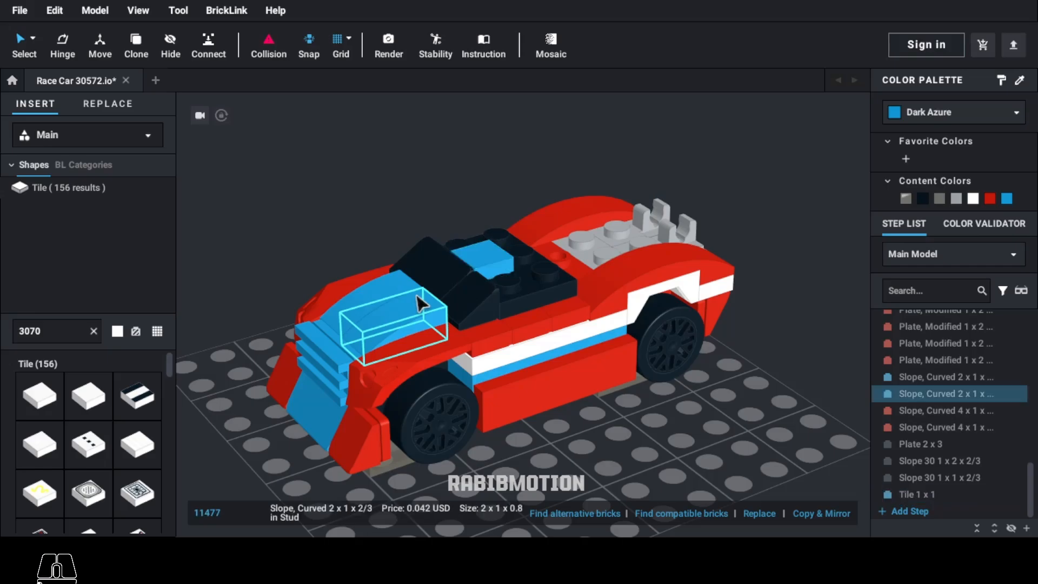
pyautogui.press('Right')
pyautogui.press('Right')
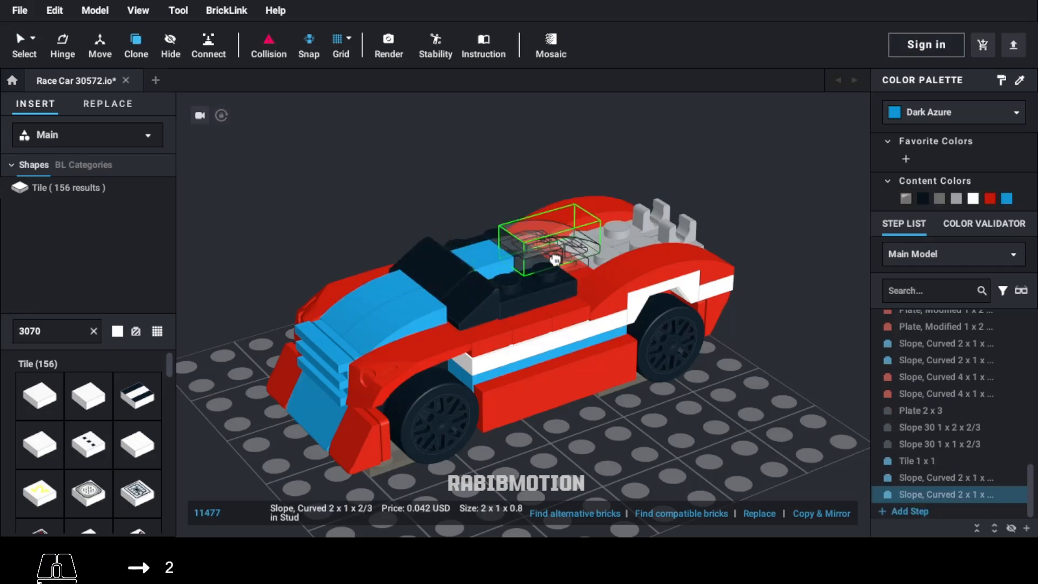
pyautogui.press('Escape')
# - Place a 1 x 1 round plate (4073) on a front stud of the gray rear plates and color it Flat Silver
pyautogui.doubleClick(85, 337)
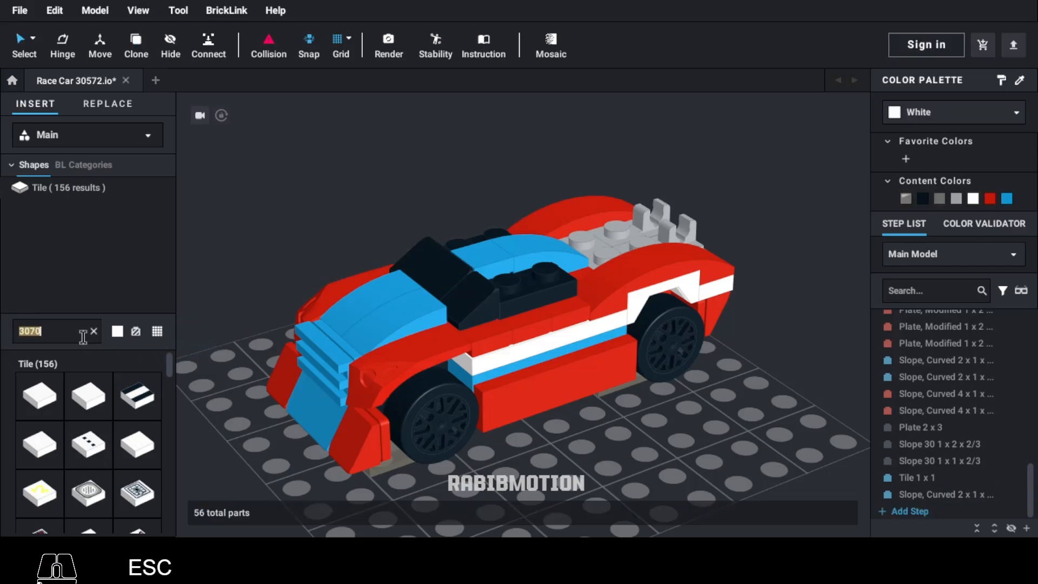
pyautogui.write('4073')
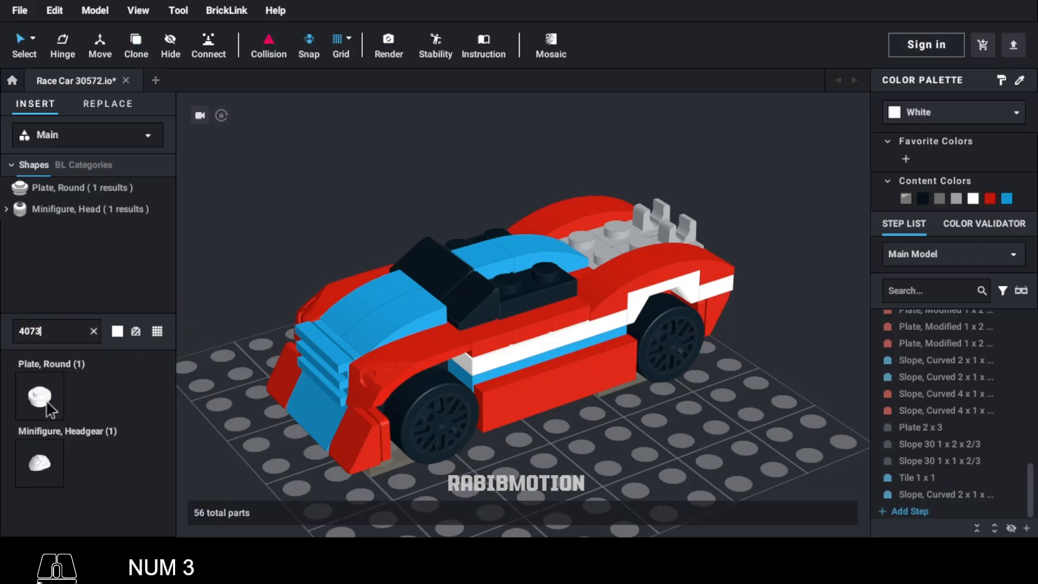
pyautogui.click(46, 400)
pyautogui.click(586, 224)
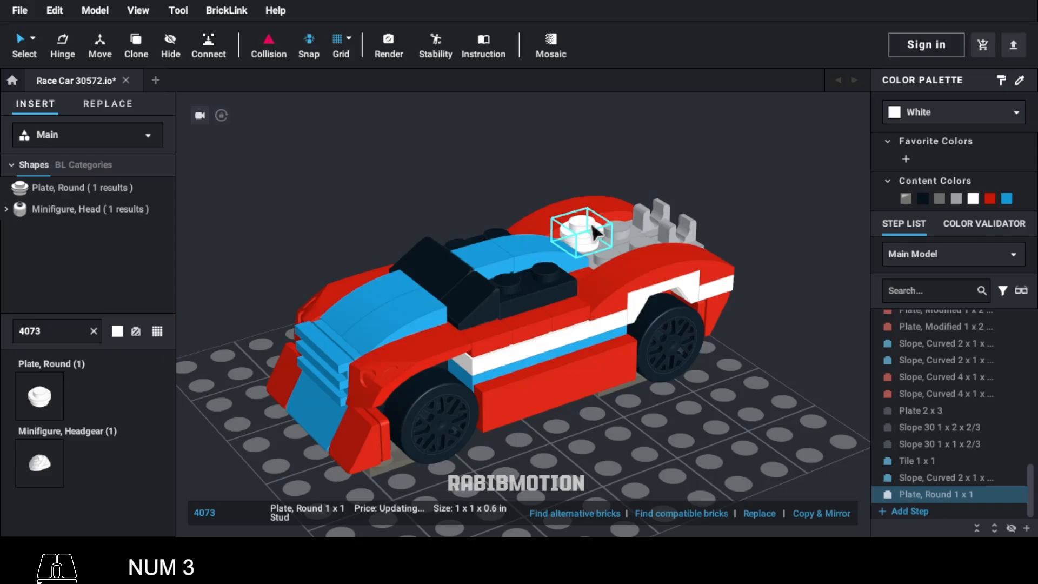
pyautogui.click(907, 113)
pyautogui.write('flat')
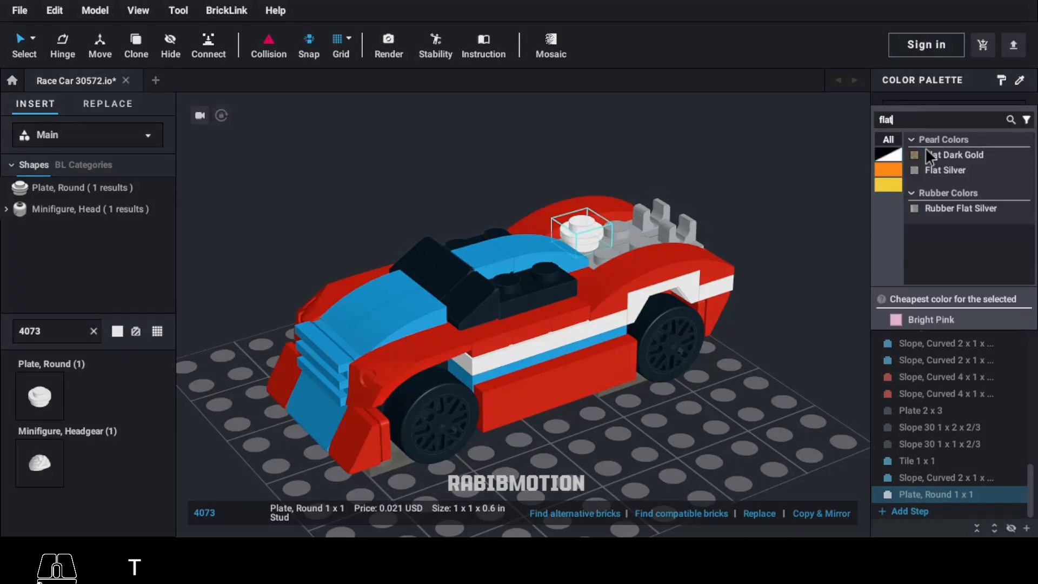
pyautogui.click(927, 169)
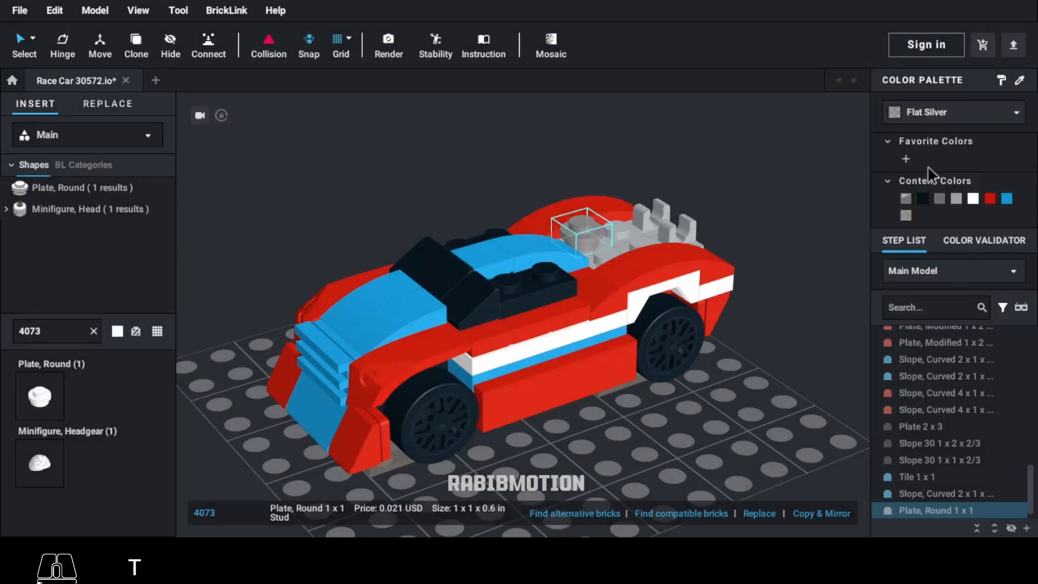
# - Clone the Flat Silver round plate onto the other three gray studs to complete the engine block
pyautogui.press('c')
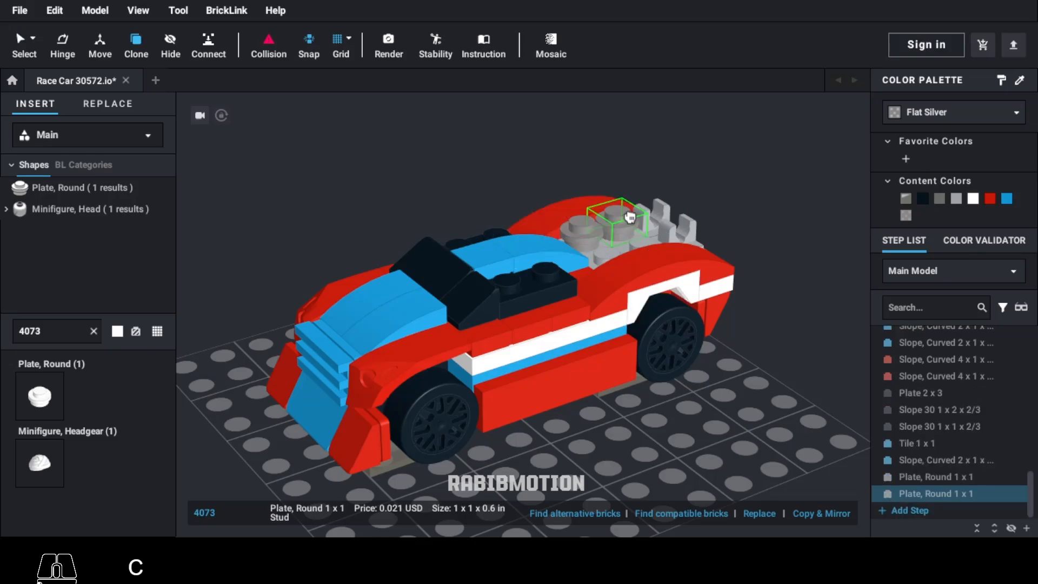
pyautogui.click(627, 215)
pyautogui.click(611, 238)
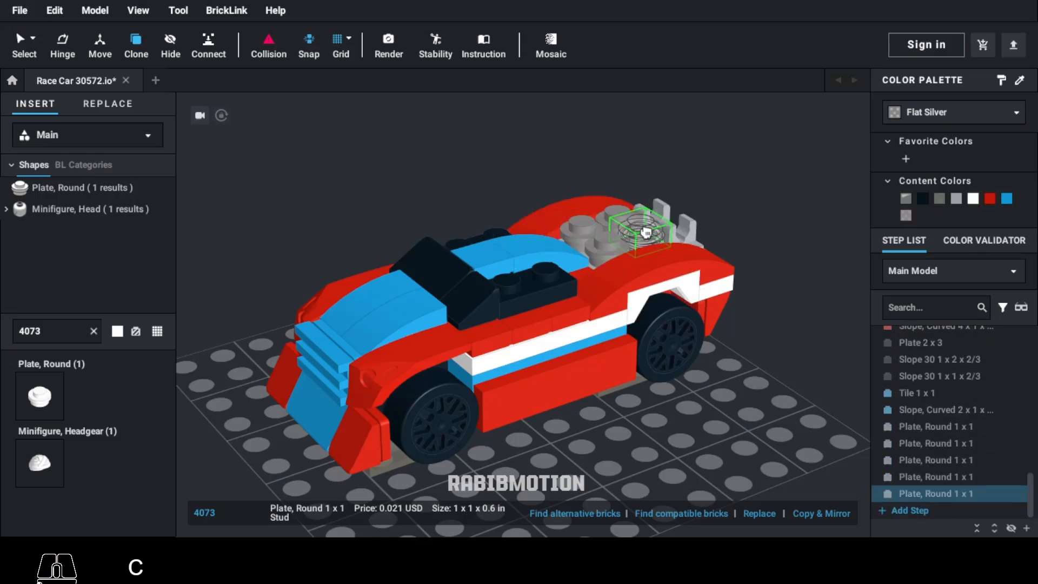
pyautogui.press('Escape')
# - Place a red 1 x 1 tile (3070) on each side of the blue roof tile, directly behind the black windshield slopes
pyautogui.write('3070')
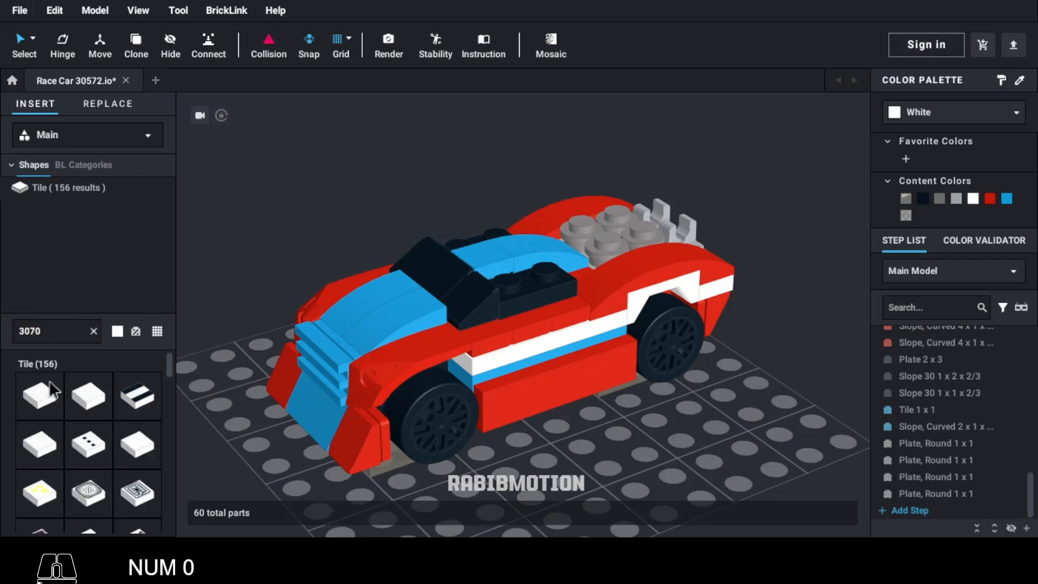
pyautogui.moveTo(52, 388); pyautogui.dragTo(459, 240)
pyautogui.click(988, 200)
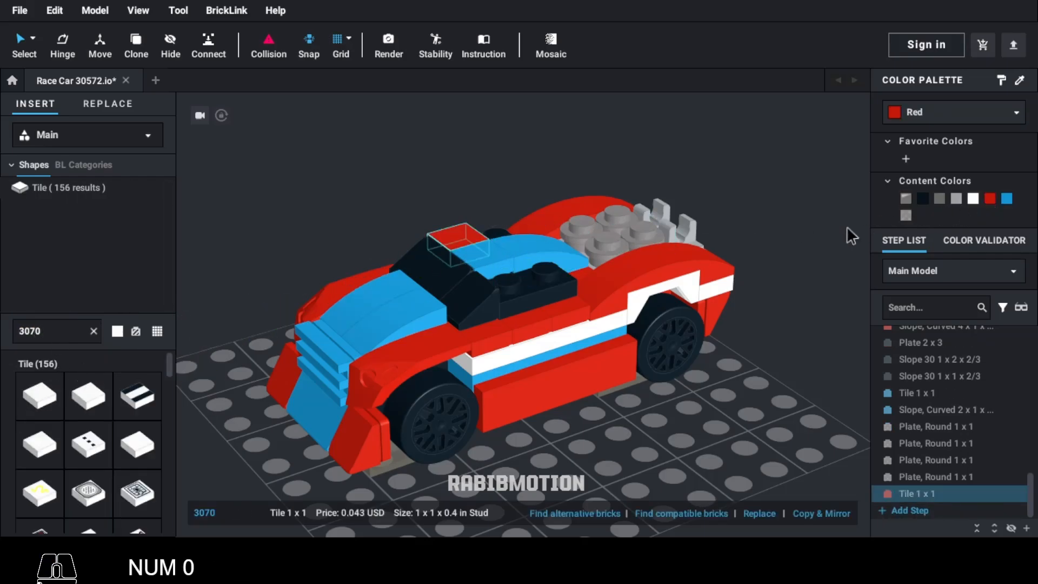
pyautogui.press('c')
pyautogui.click(516, 282)
pyautogui.press('Escape')
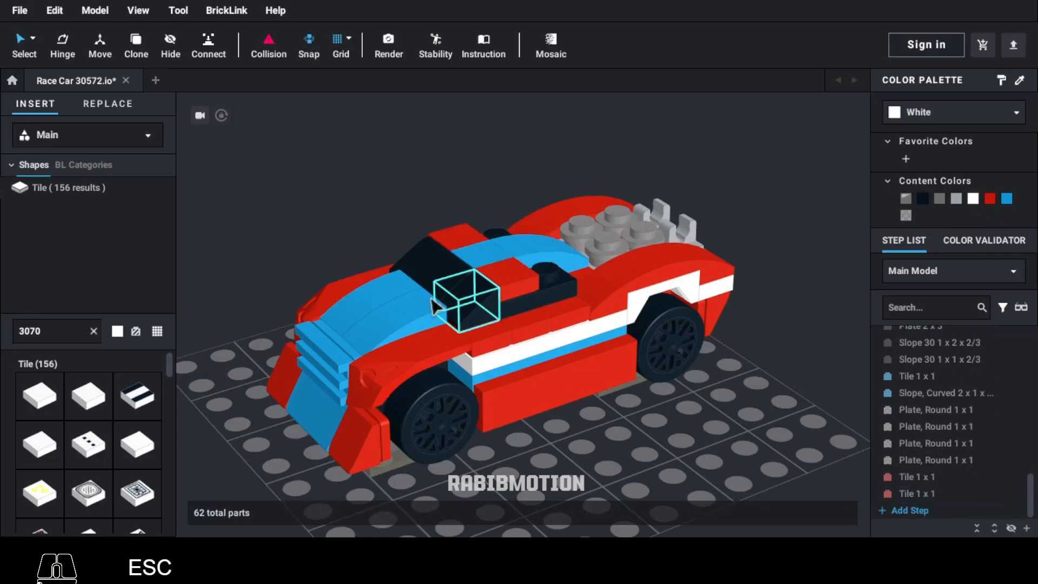
# - Fit a left 2 x 1 wedge (29120) behind the far-side red roof tile, sloping toward the rear, and color it red
pyautogui.write('29120')
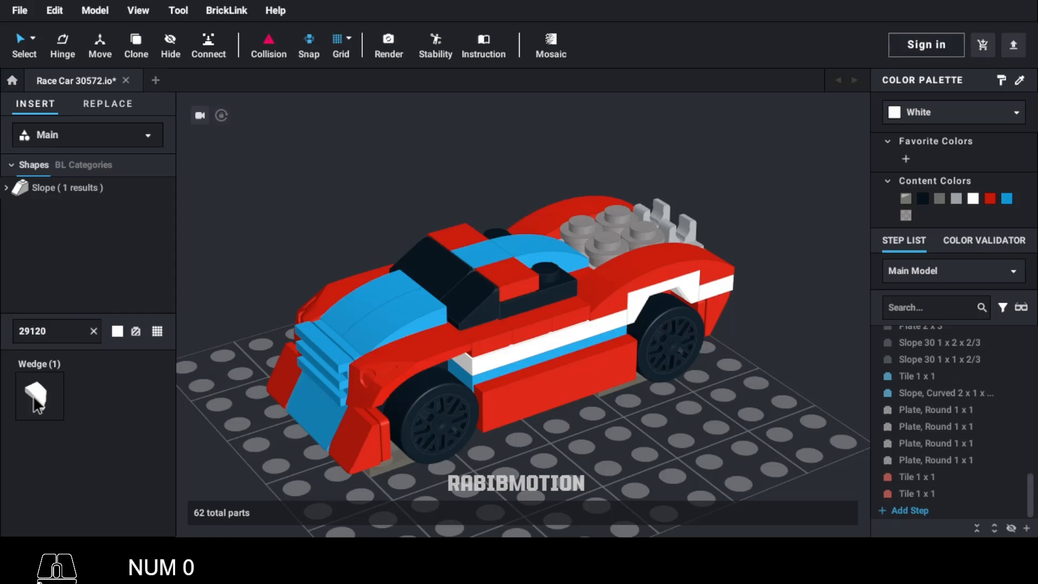
pyautogui.click(37, 398)
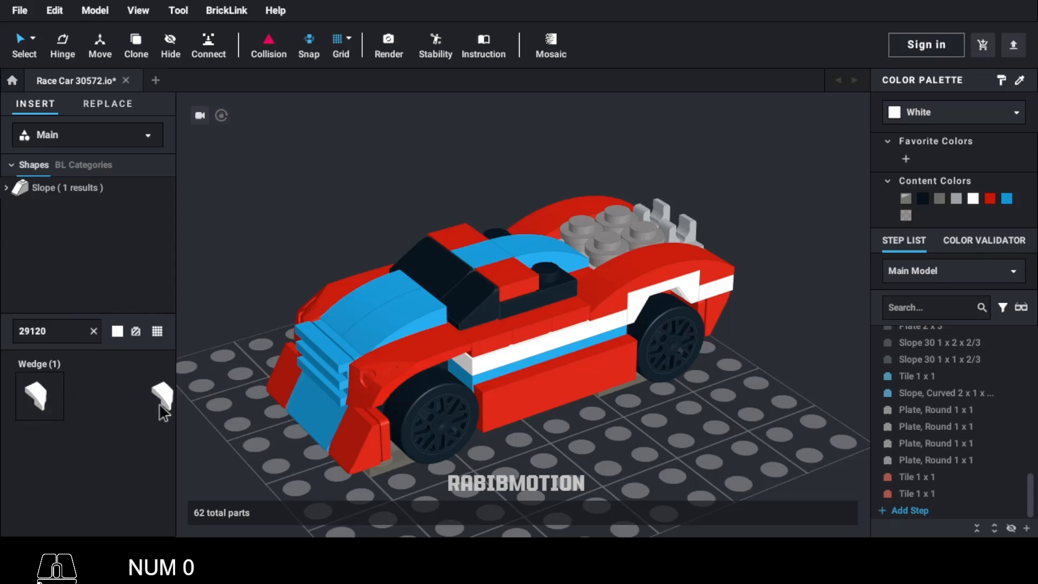
pyautogui.click(573, 433)
pyautogui.moveTo(576, 433); pyautogui.dragTo(519, 227)
pyautogui.press('Left')
pyautogui.press('Left')
pyautogui.click(990, 198)
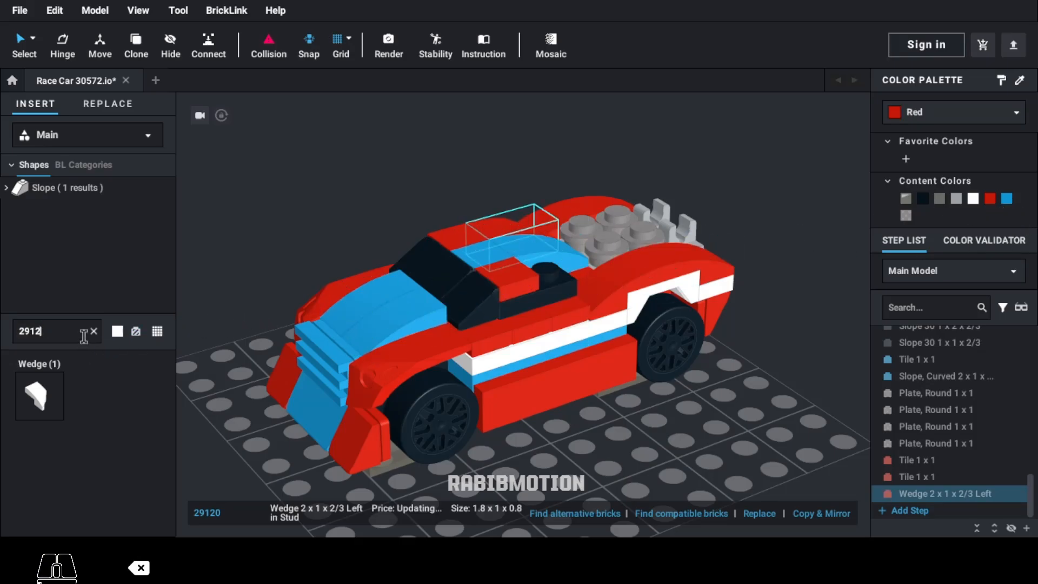
# - Fit the matching right 2 x 1 wedge (29119) behind the near-side red roof tile and color it red
pyautogui.press('BackSpace')
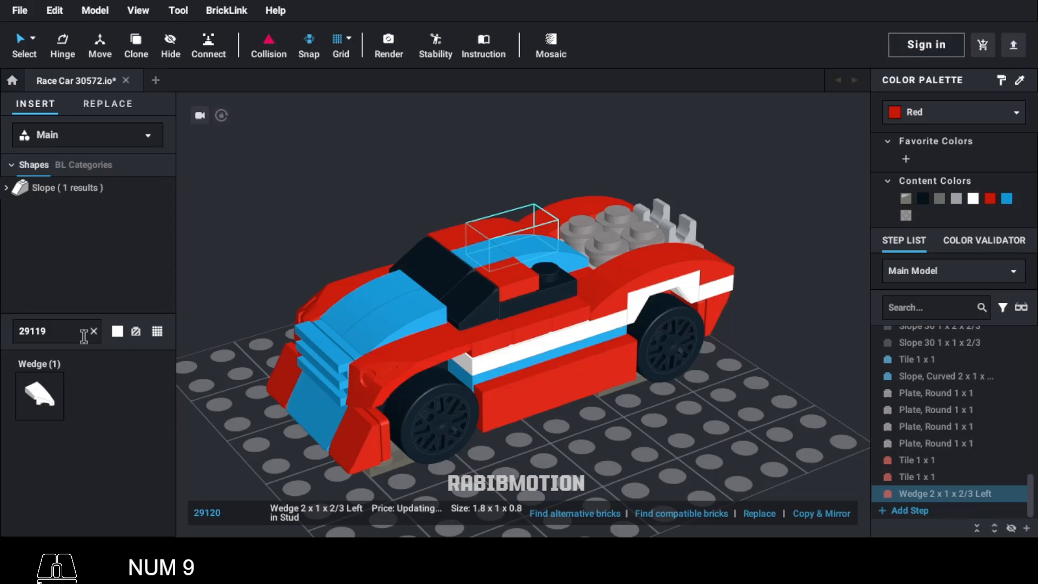
pyautogui.moveTo(41, 407); pyautogui.dragTo(575, 279)
pyautogui.press('Left')
pyautogui.click(990, 199)
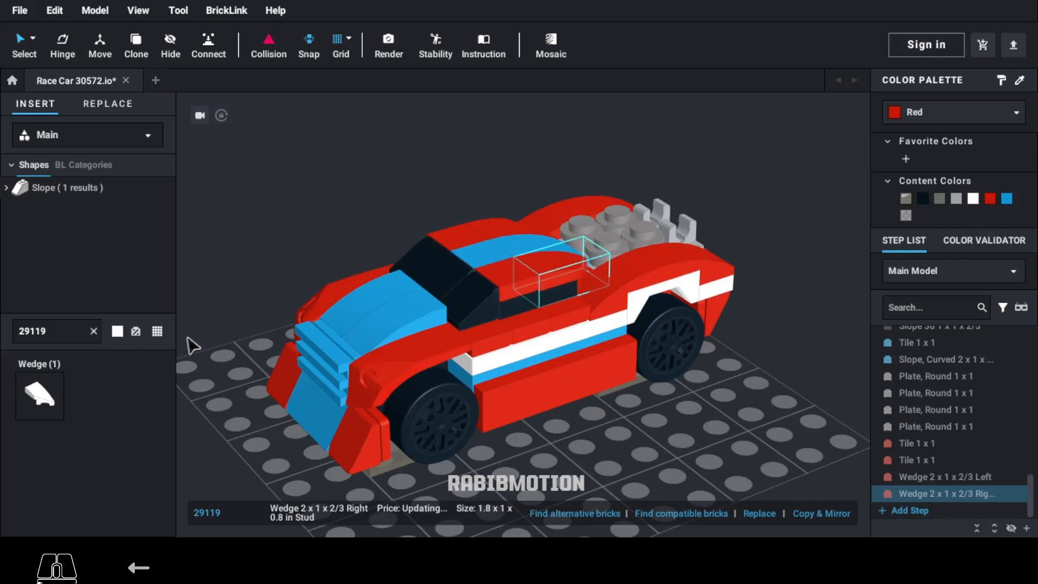
# - Attach a 1 x 2 plate with bar handle (48336) to the gray rear clips, color it black and tilt it upward
pyautogui.click(92, 333)
pyautogui.write('48336')
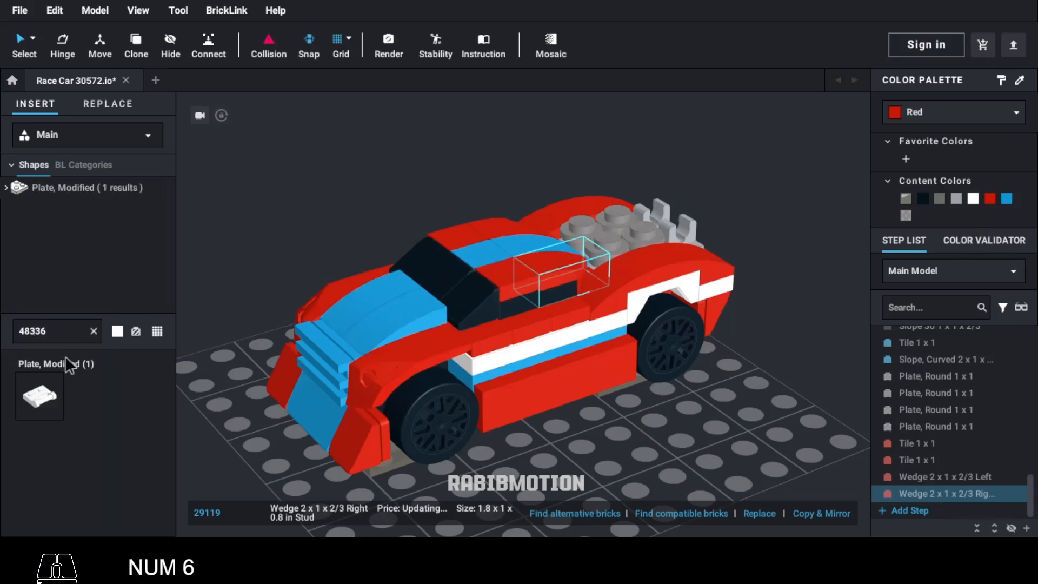
pyautogui.moveTo(39, 396); pyautogui.dragTo(696, 201)
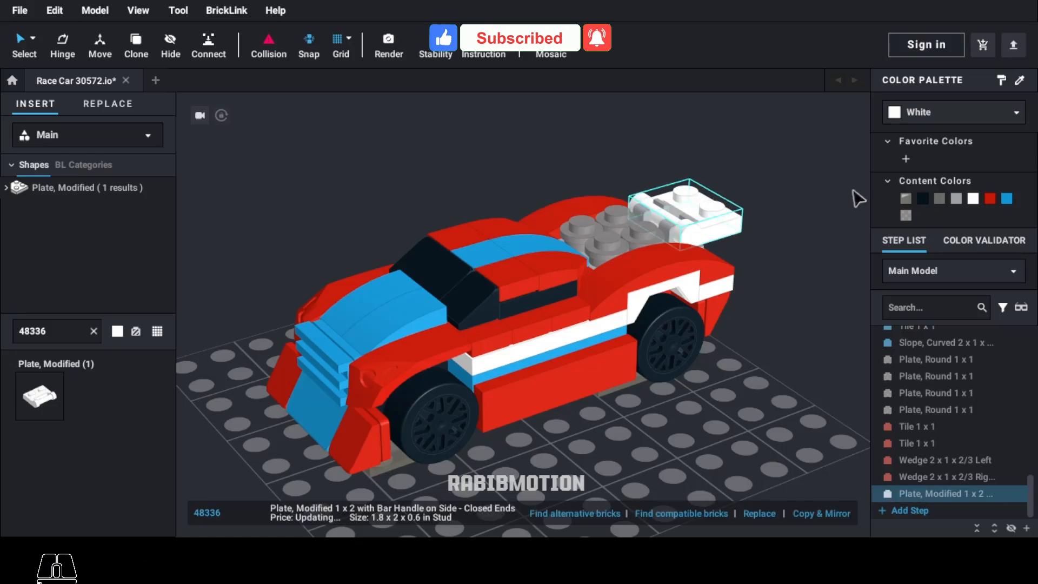
pyautogui.click(922, 199)
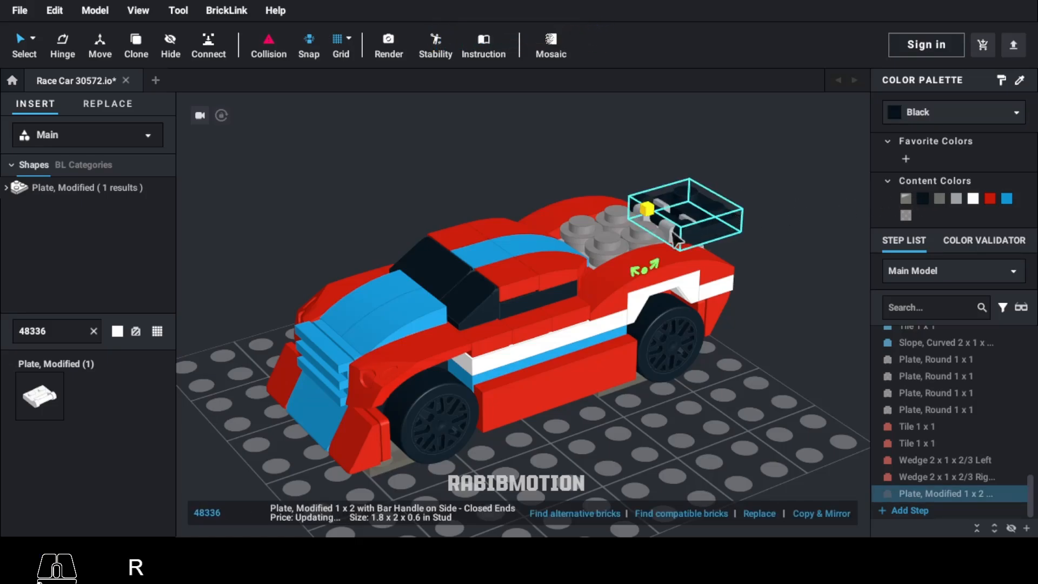
pyautogui.moveTo(647, 209); pyautogui.dragTo(672, 251)
# - Clone the dark azure 1 x 4 modified plate (92593) from the car's side and mount it crosswise on the tilted black plate as the spoiler
pyautogui.click(531, 368)
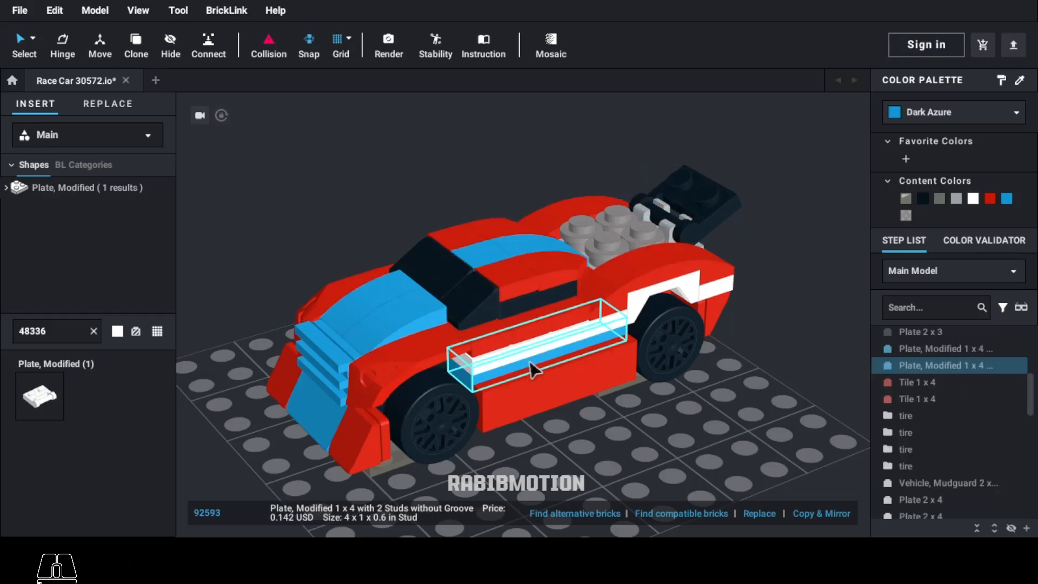
pyautogui.press('c')
pyautogui.press('Right')
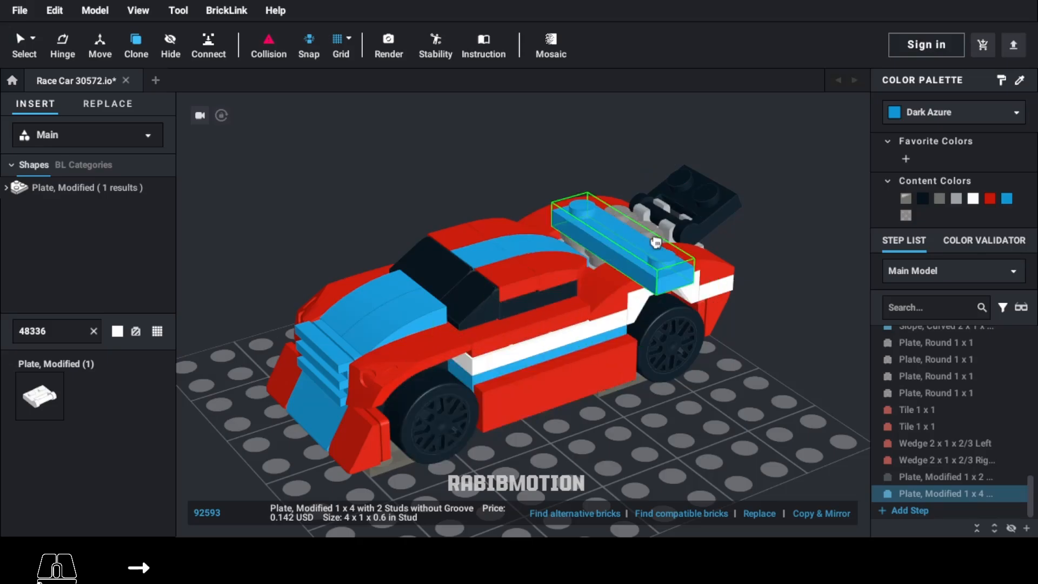
pyautogui.click(693, 184)
pyautogui.press('Escape')
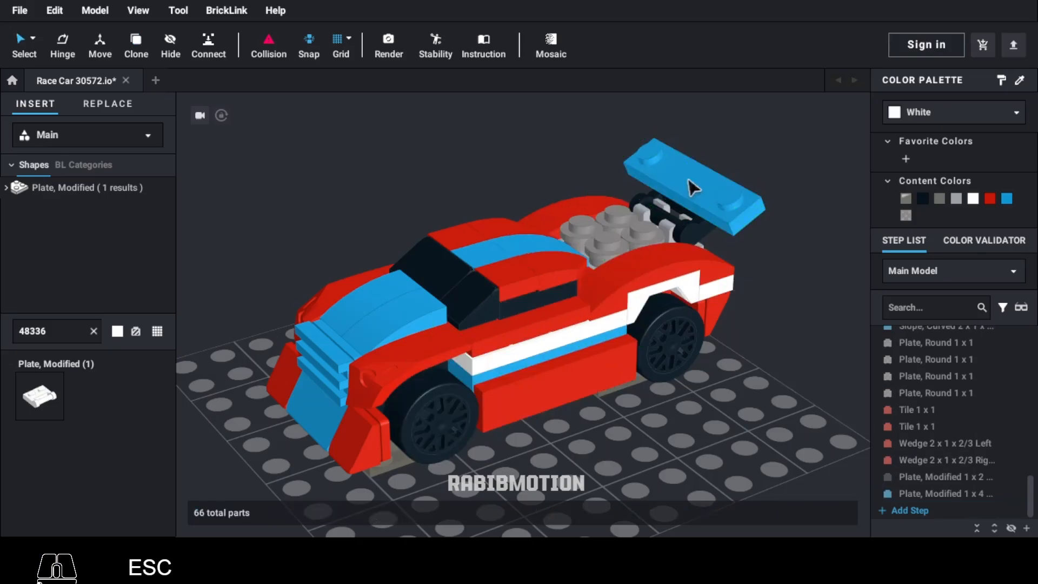
pyautogui.scroll(-2, 597, 471)
pyautogui.moveTo(551, 451); pyautogui.dragTo(845, 448, button='right')
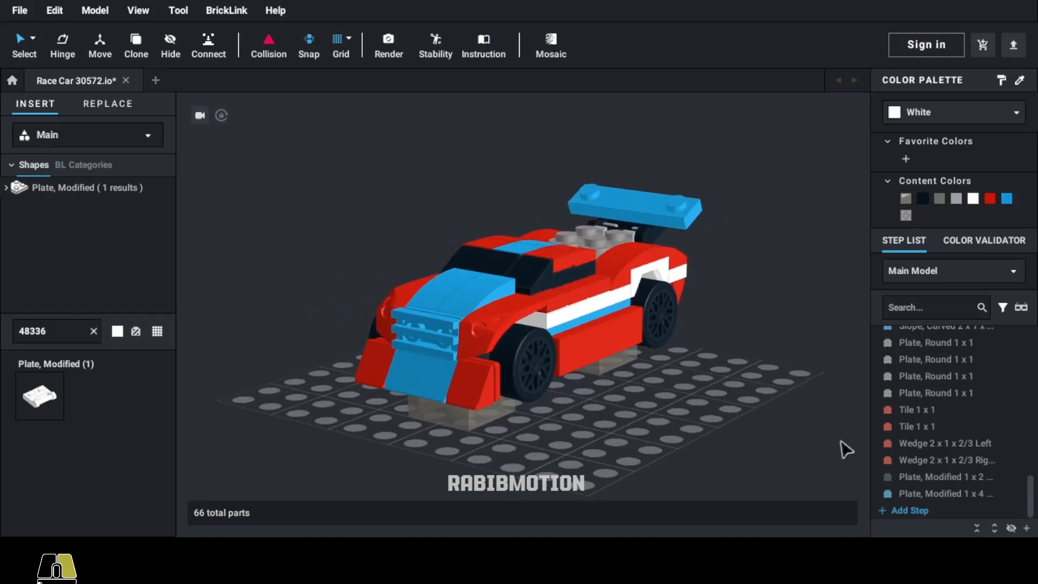